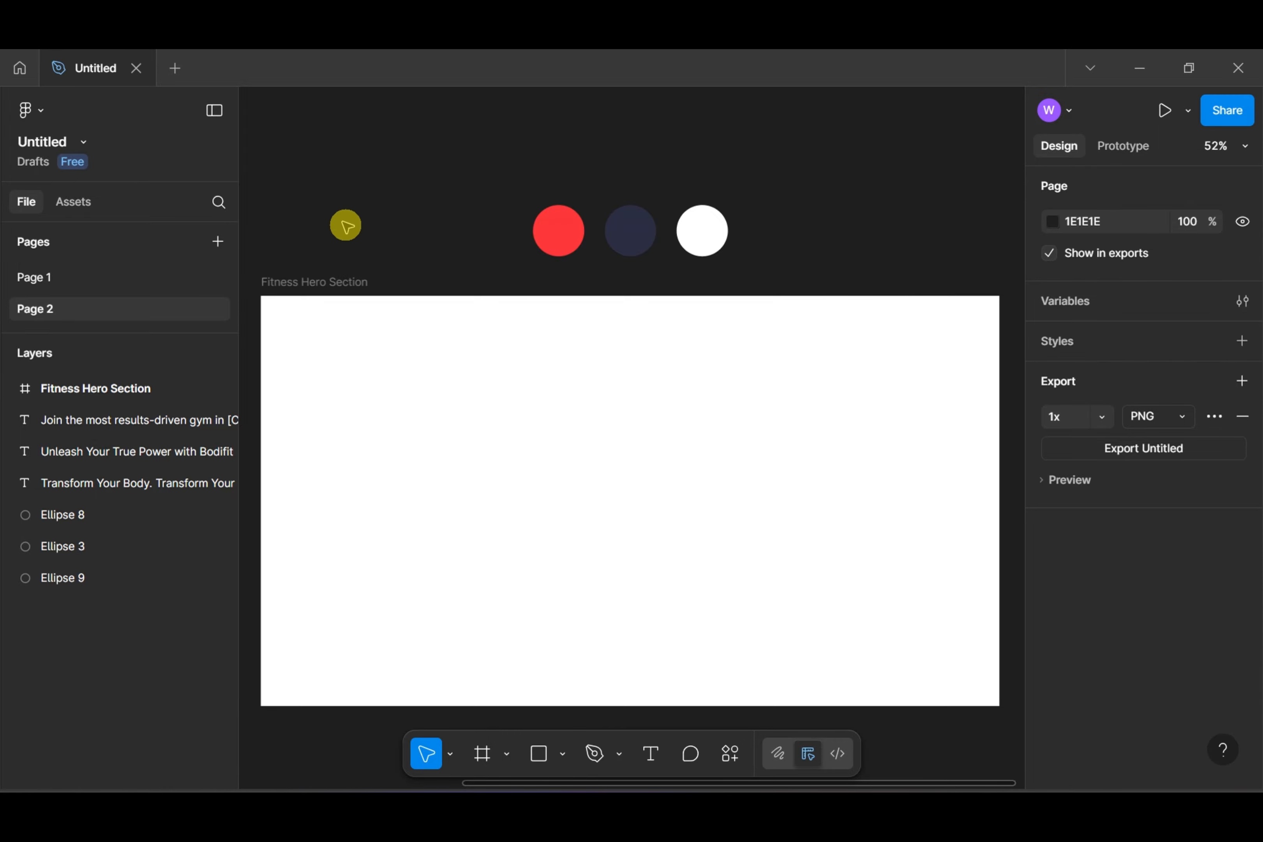
# Add a column layout guide with a count of 12 to the Fitness Hero Section frame
pyautogui.click(344, 282)
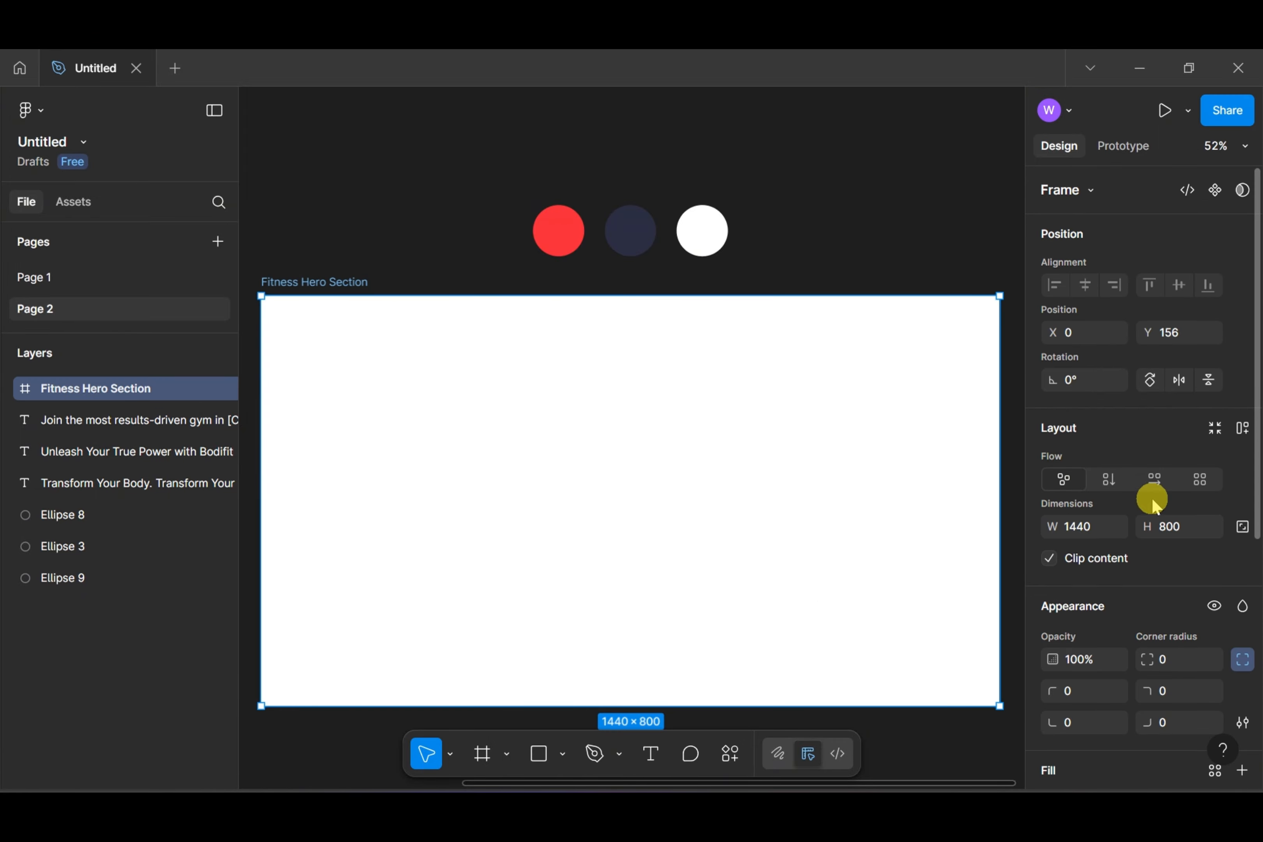
pyautogui.scroll(-7, 1153, 503)
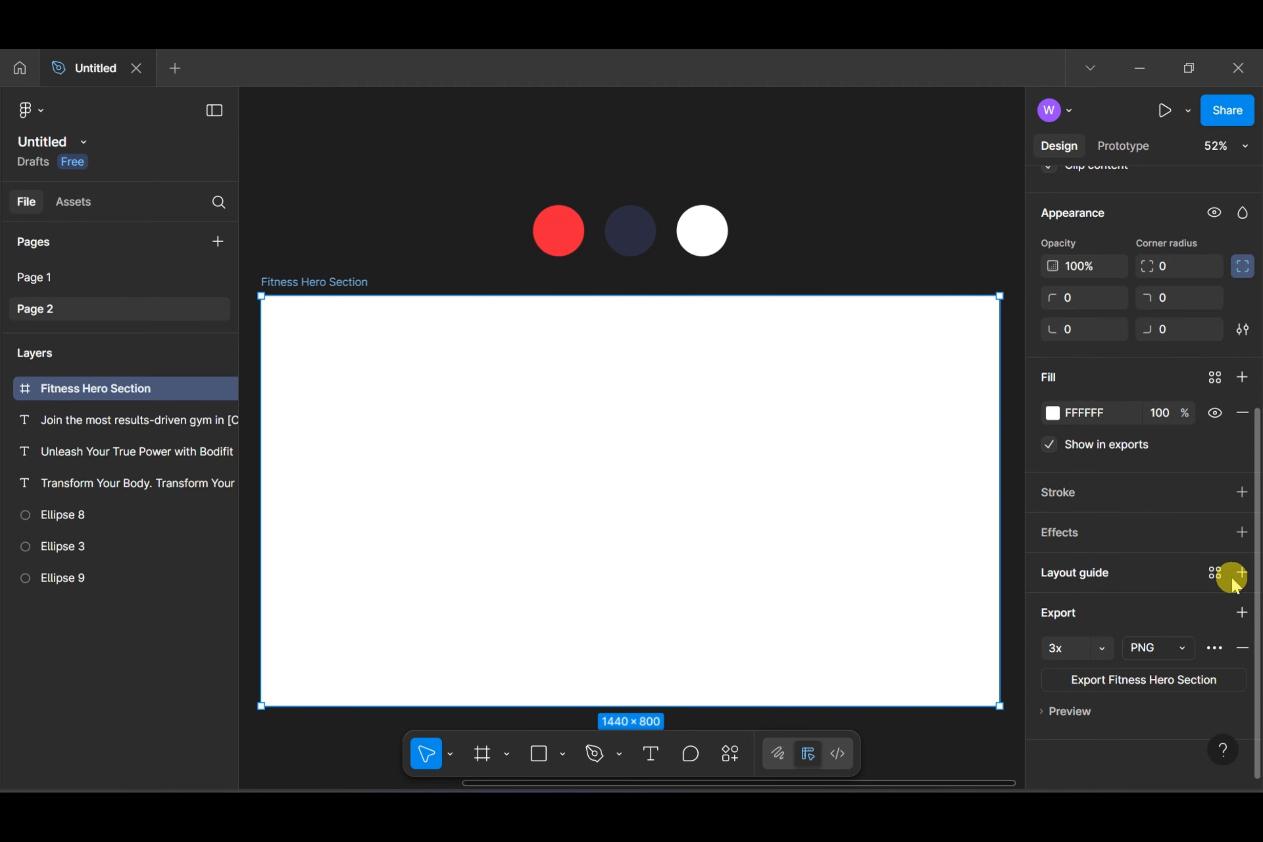
pyautogui.click(1243, 574)
pyautogui.click(834, 616)
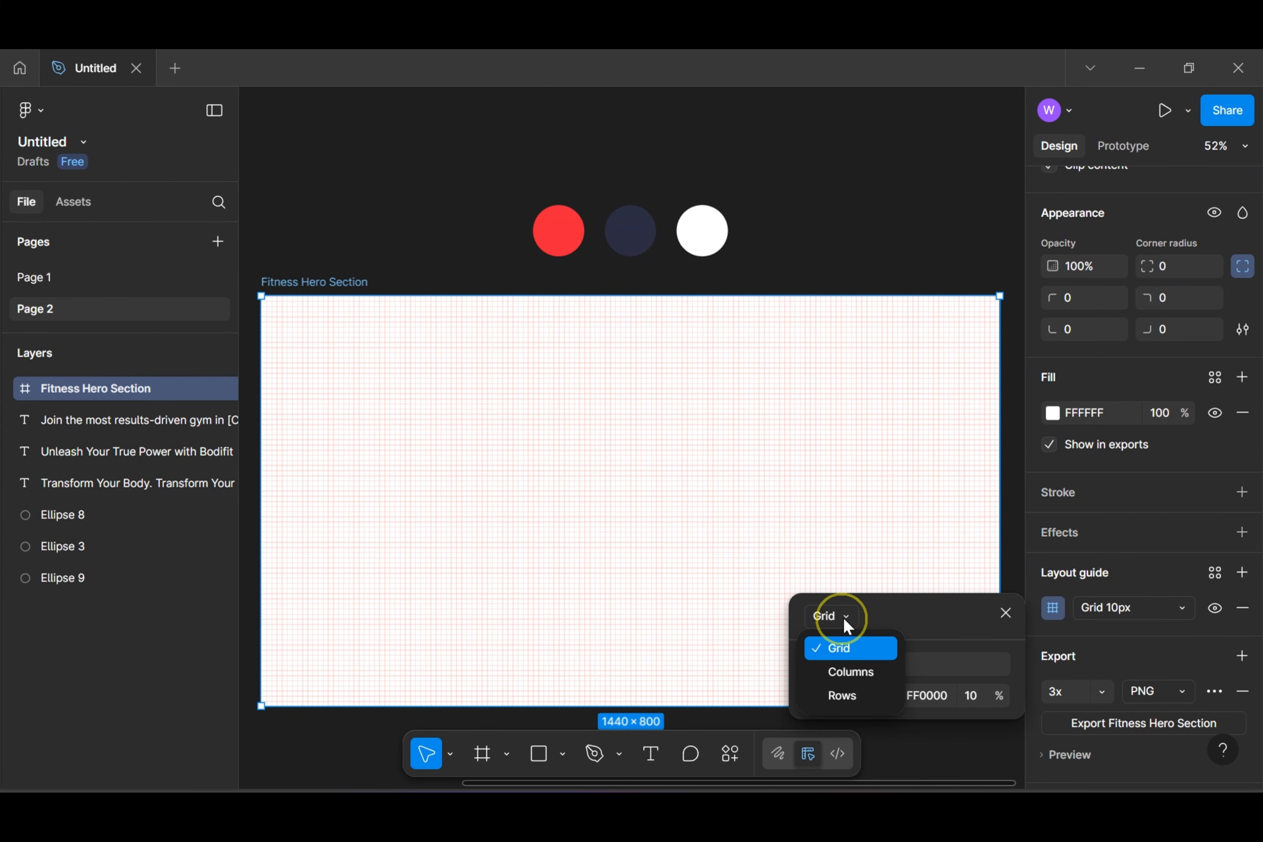
pyautogui.click(852, 673)
pyautogui.write('1')
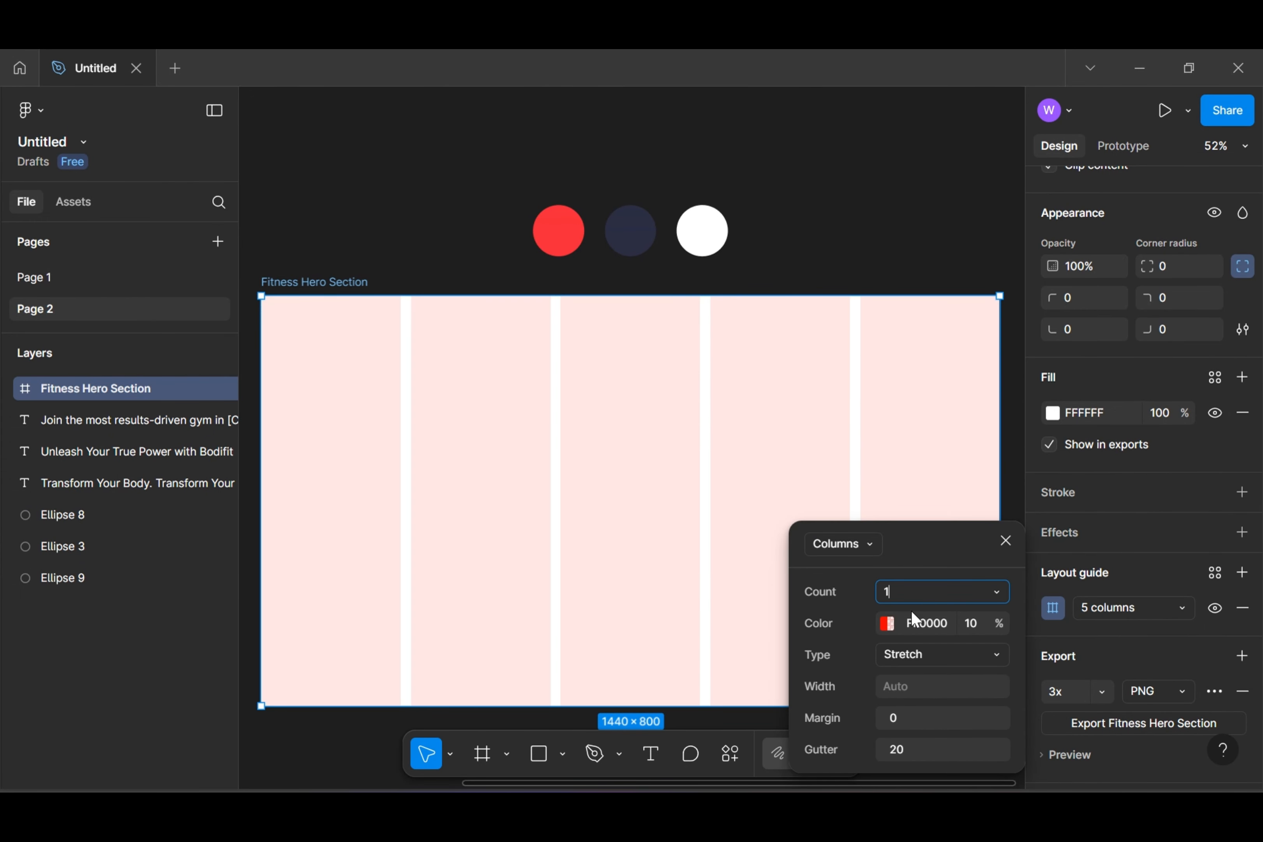
pyautogui.write('2')
# Set the column guide's margin to 120 and gutter to 24, and increase its color opacity
pyautogui.click(923, 714)
pyautogui.write('12')
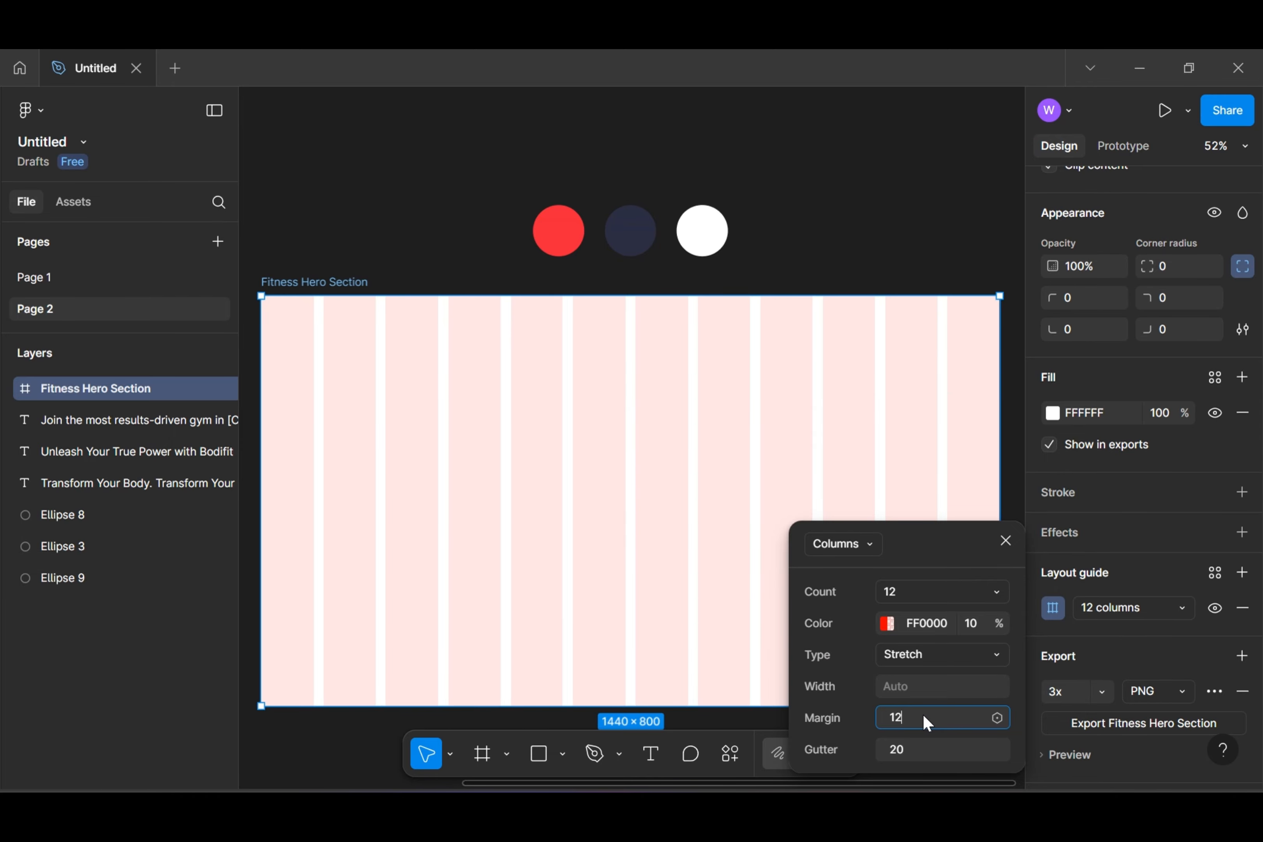
pyautogui.write('0')
pyautogui.click(925, 748)
pyautogui.write('24')
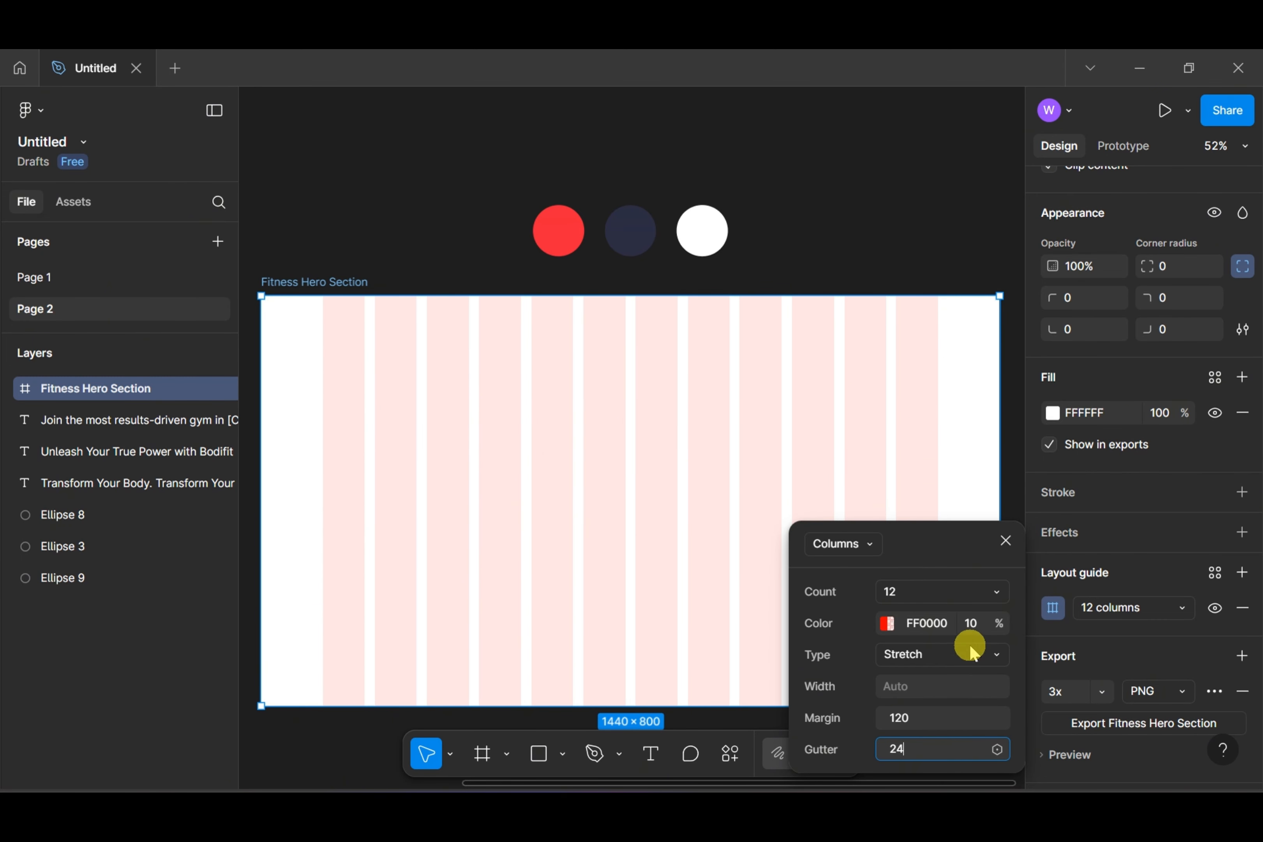
pyautogui.click(979, 625)
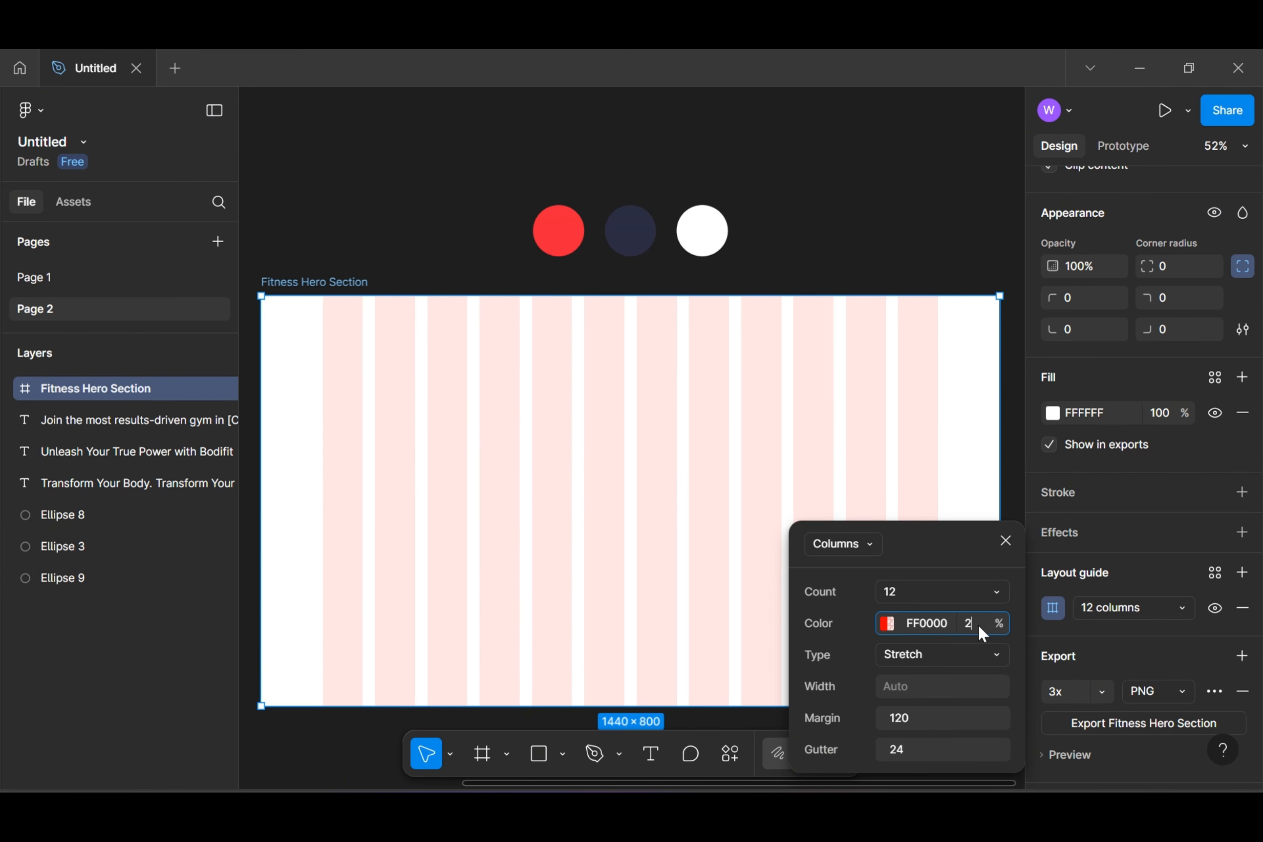
pyautogui.click(928, 280)
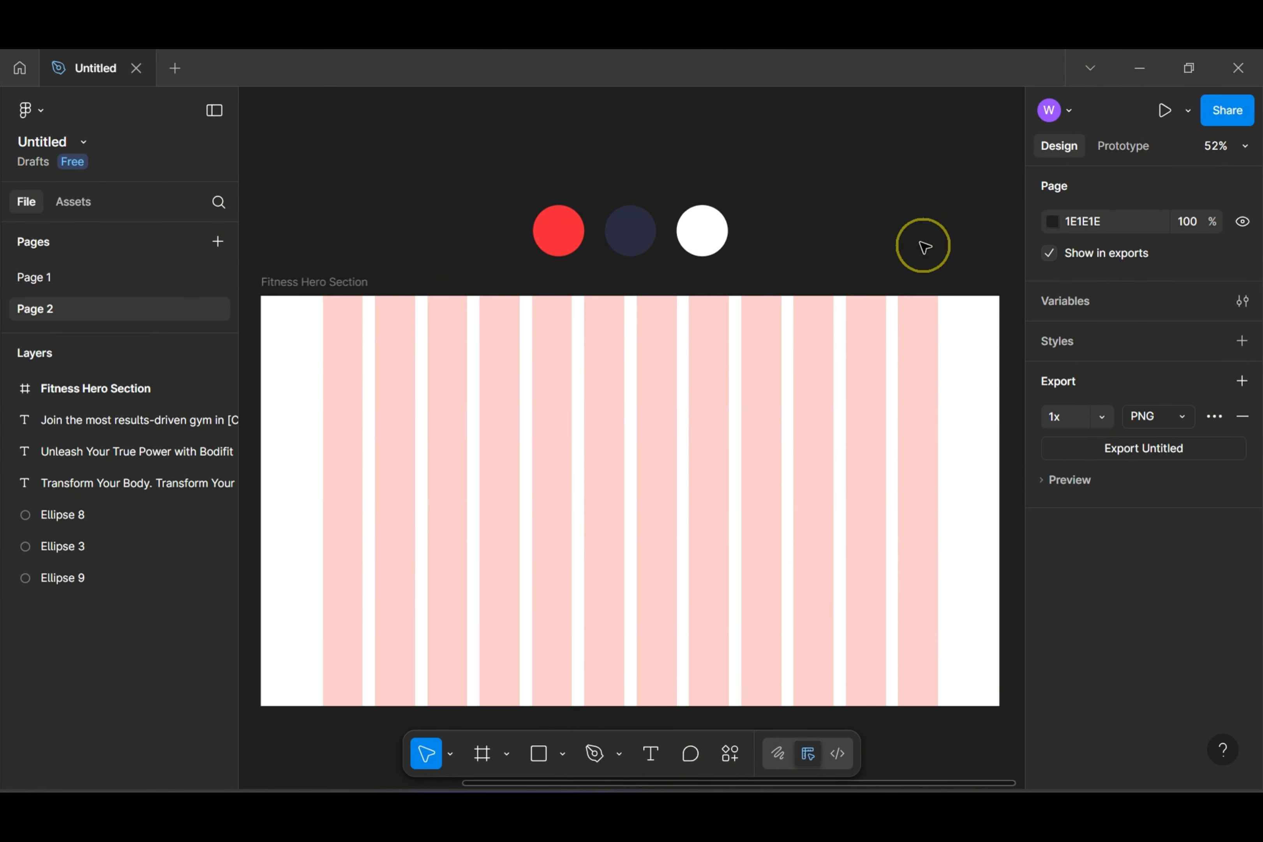
# Draw a 1440 × 800 frame covering the whole hero section and fill it with the bg image from the assets folder
pyautogui.click(480, 757)
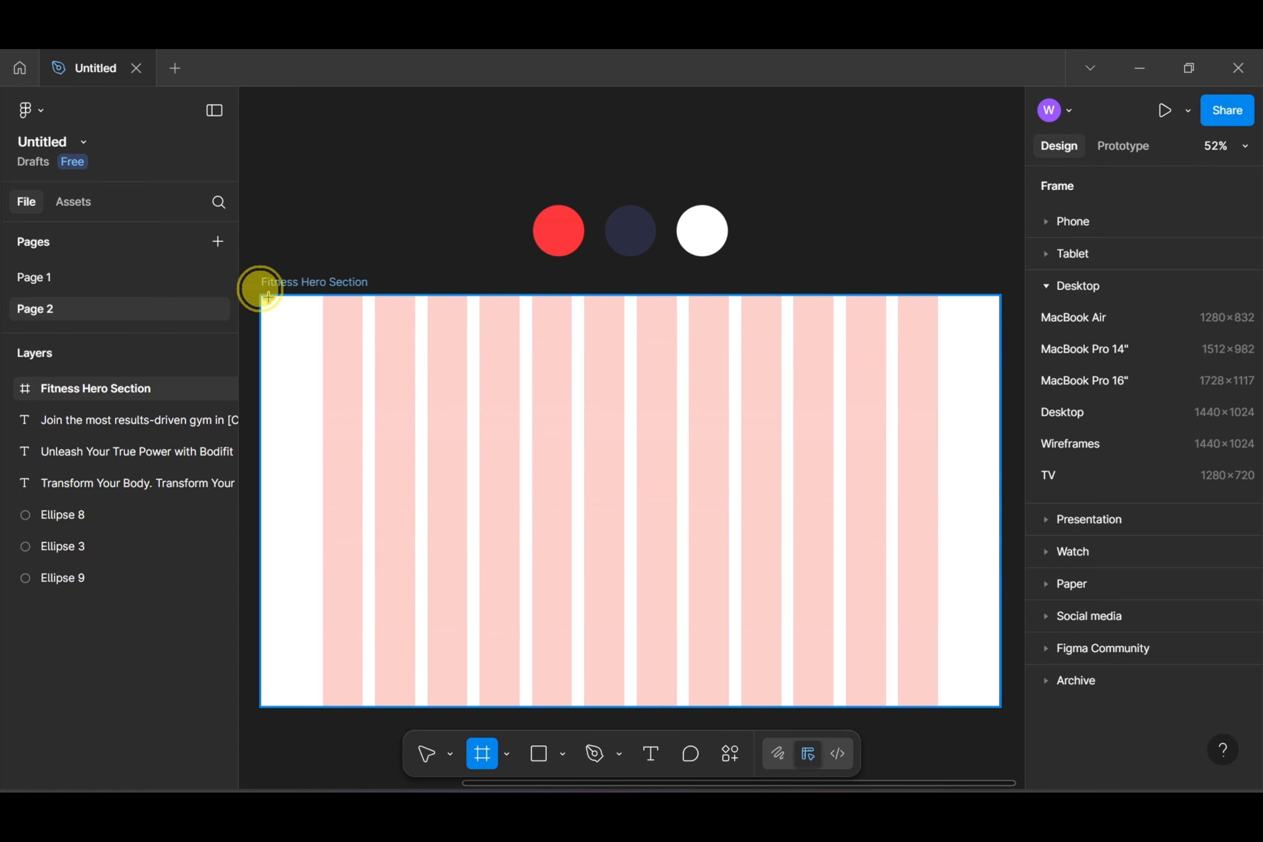
pyautogui.moveTo(261, 295); pyautogui.dragTo(999, 705)
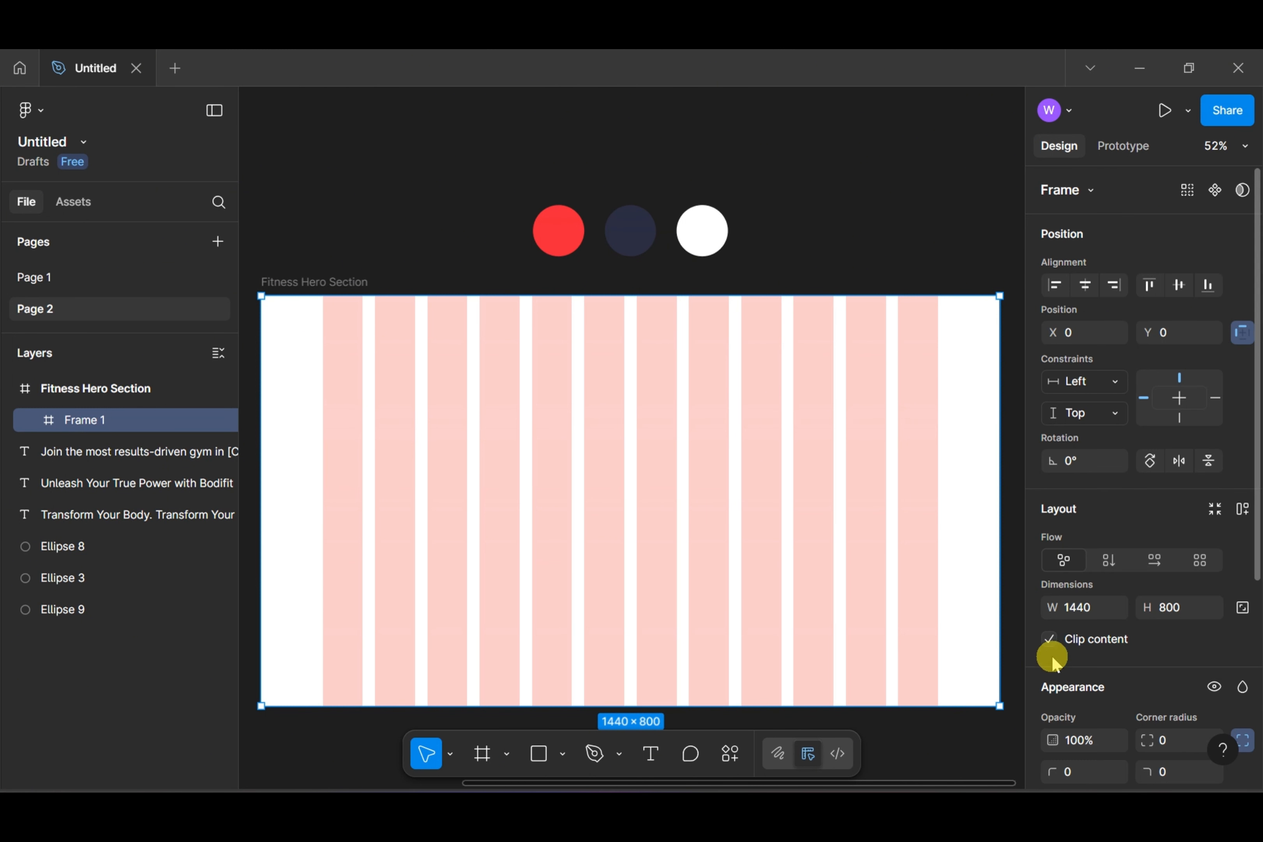
pyautogui.scroll(-6, 1090, 638)
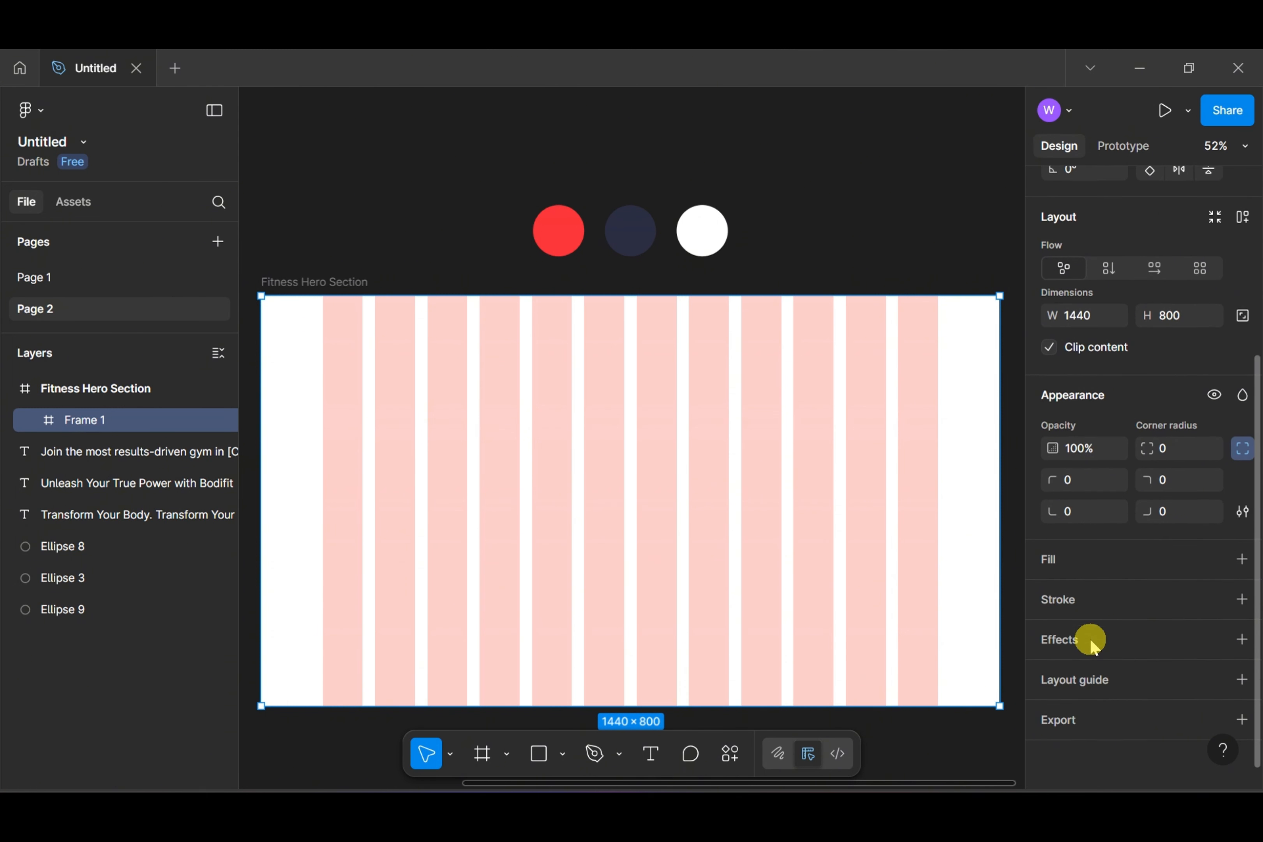
pyautogui.click(1242, 559)
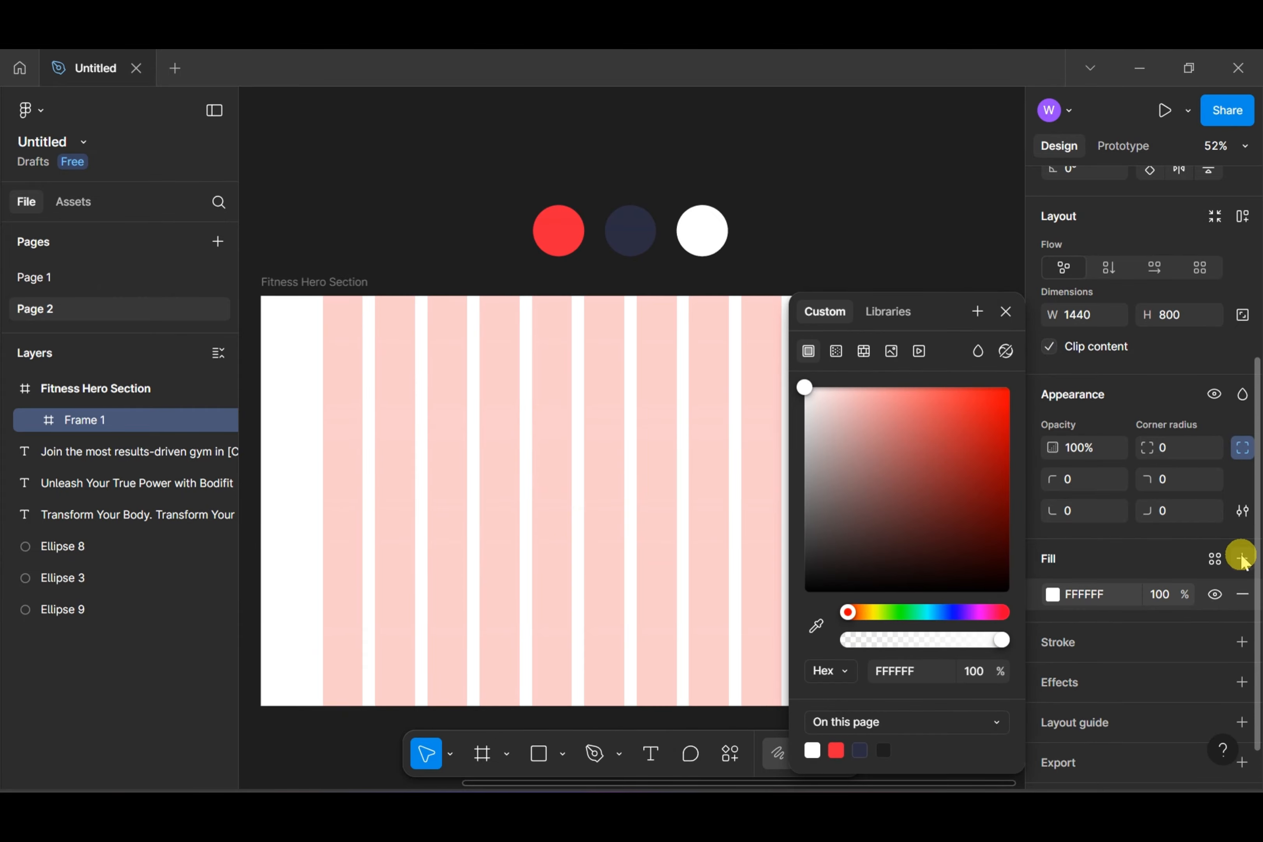
pyautogui.click(887, 351)
pyautogui.click(885, 439)
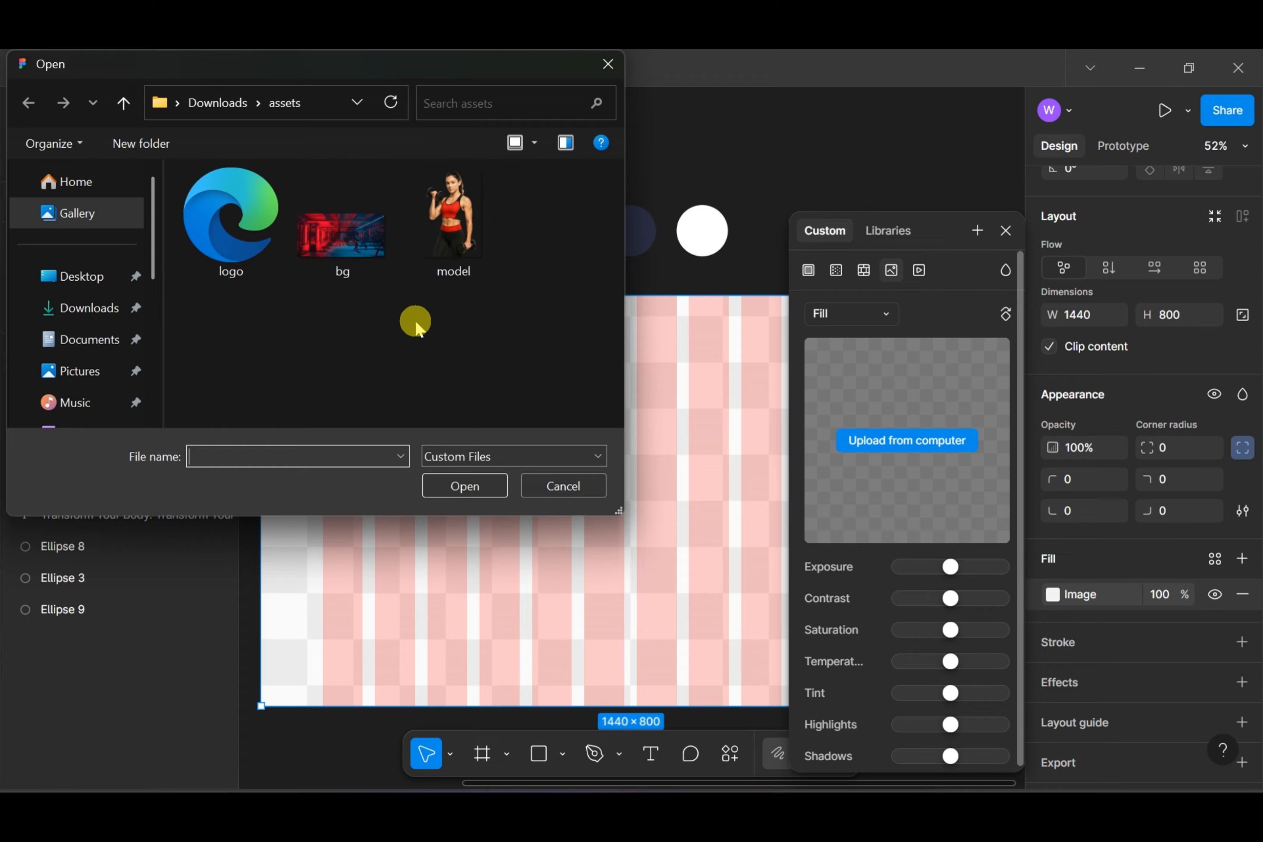
pyautogui.doubleClick(340, 235)
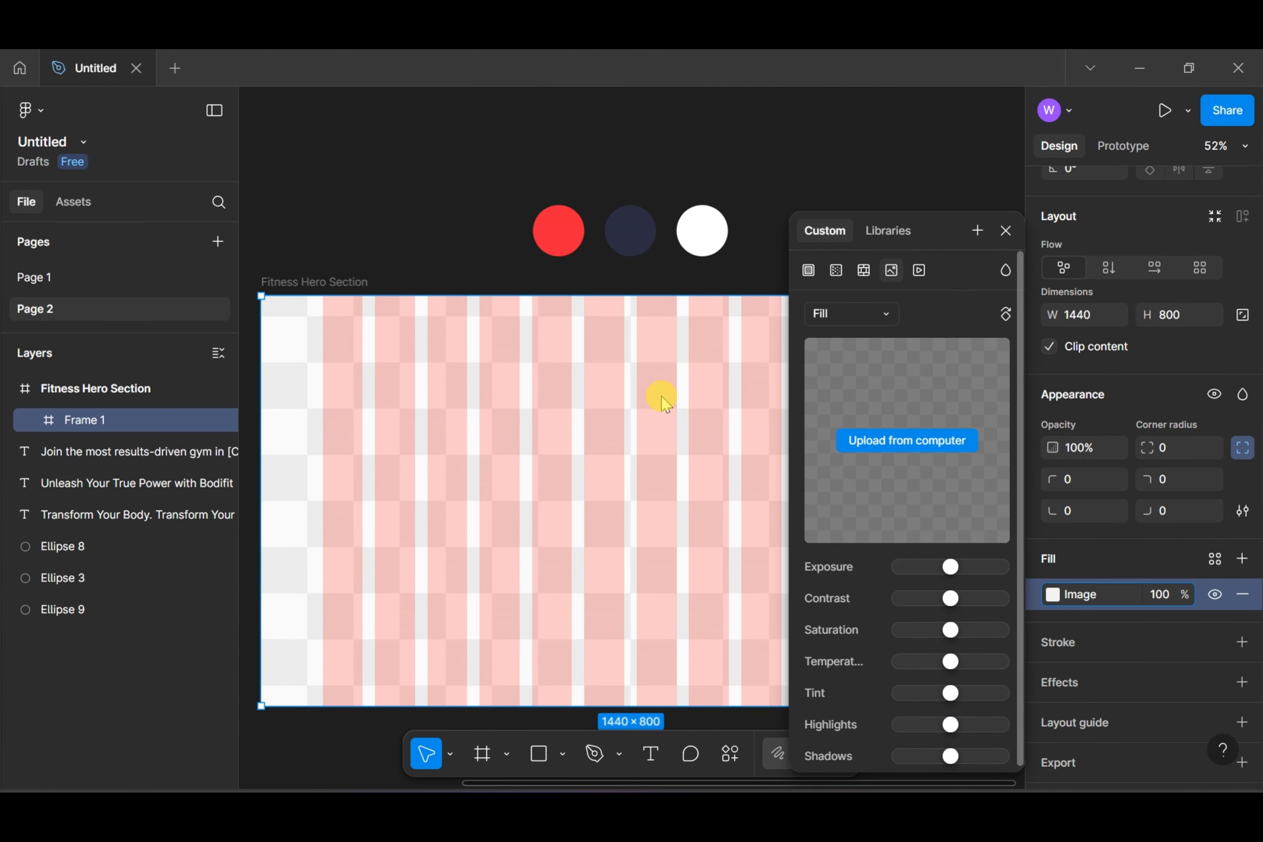
pyautogui.click(1006, 231)
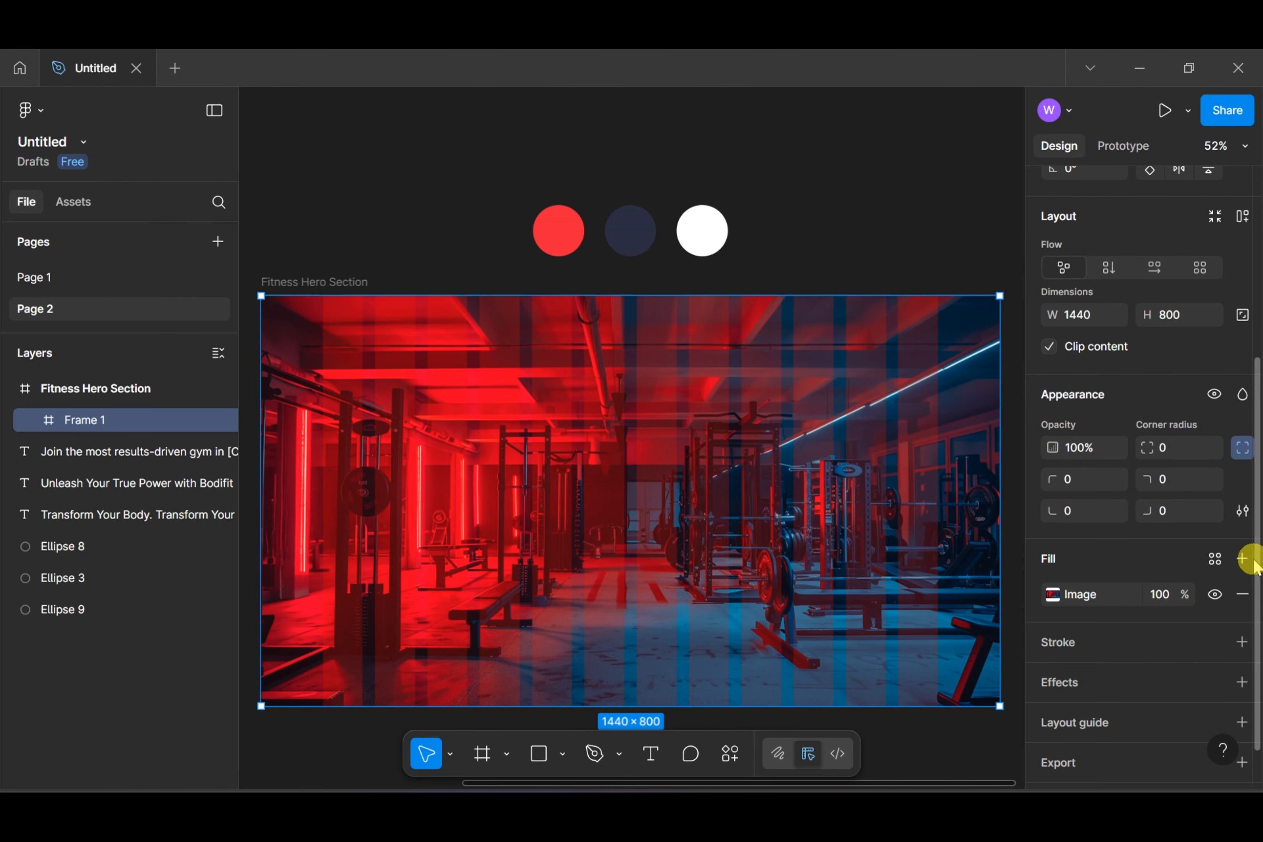
# Overlay the background image with a fill sampled from the dark navy circle (2B2D42) at 73% opacity, and lock that frame
pyautogui.click(1245, 558)
pyautogui.click(804, 630)
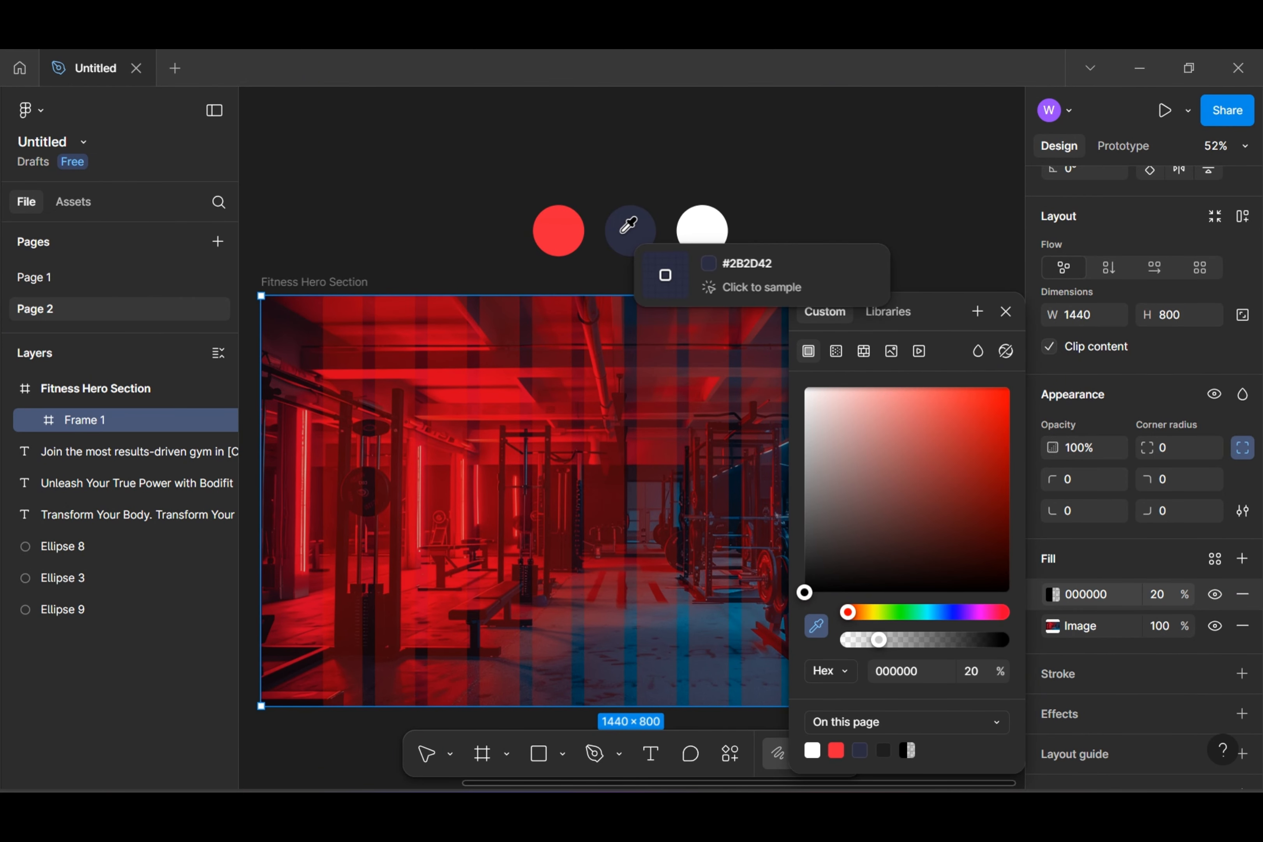
pyautogui.click(625, 231)
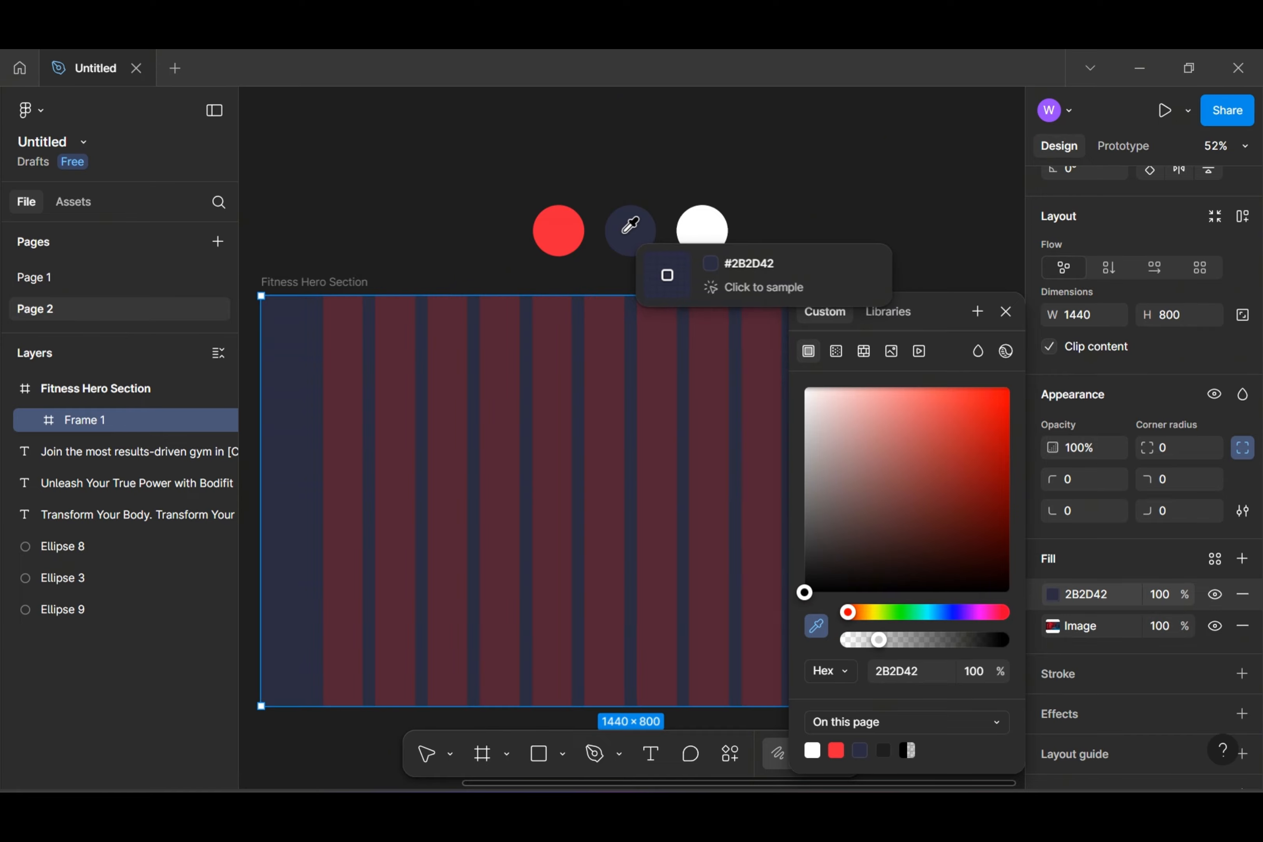
pyautogui.click(1166, 596)
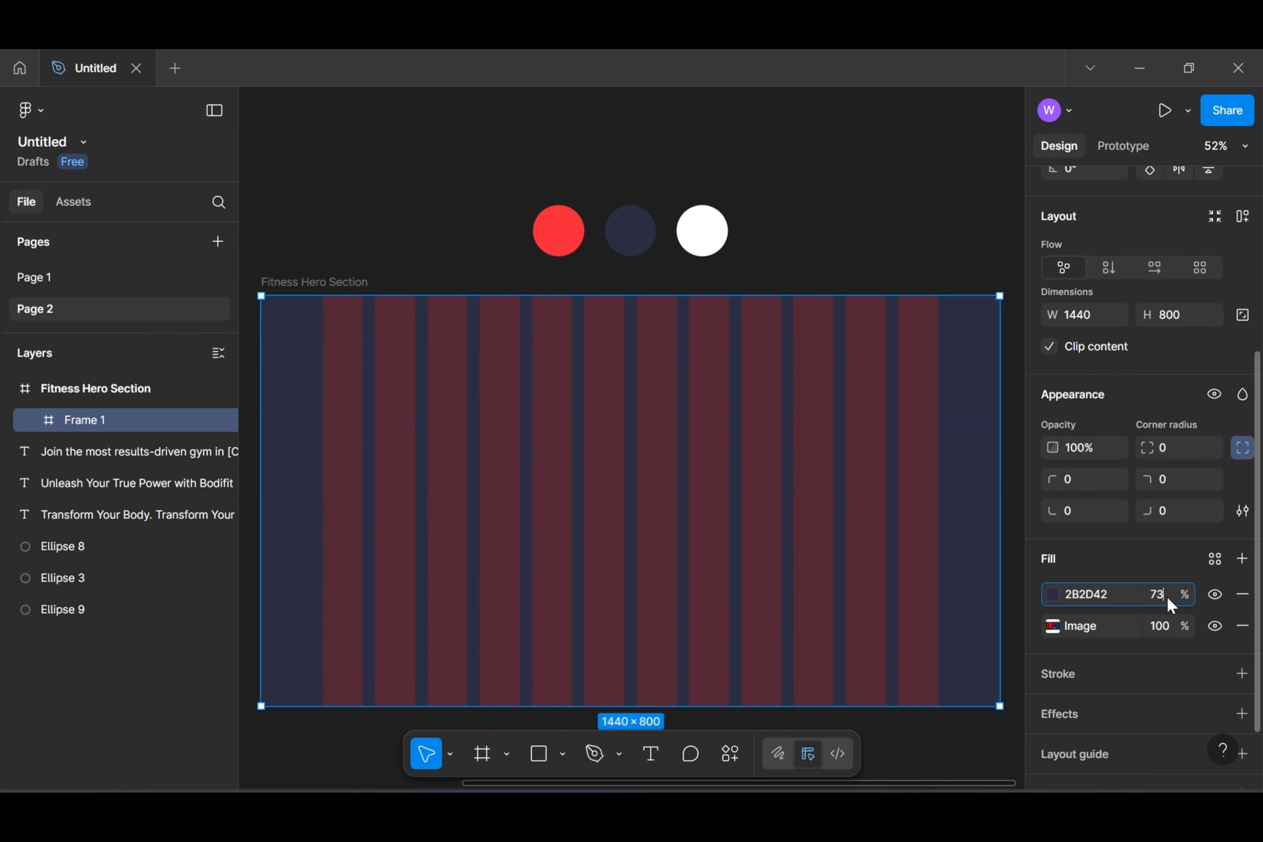
pyautogui.press('Return')
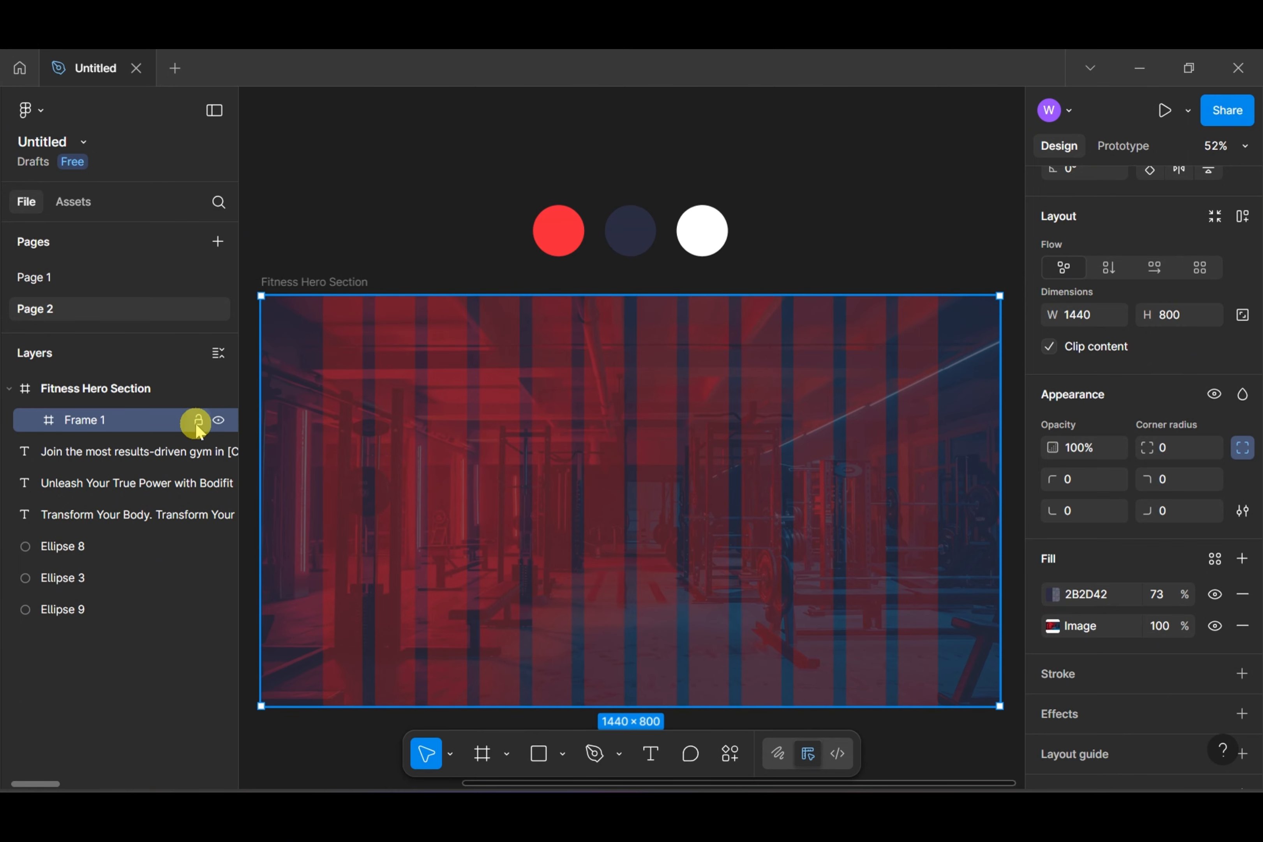
pyautogui.click(198, 421)
pyautogui.click(758, 274)
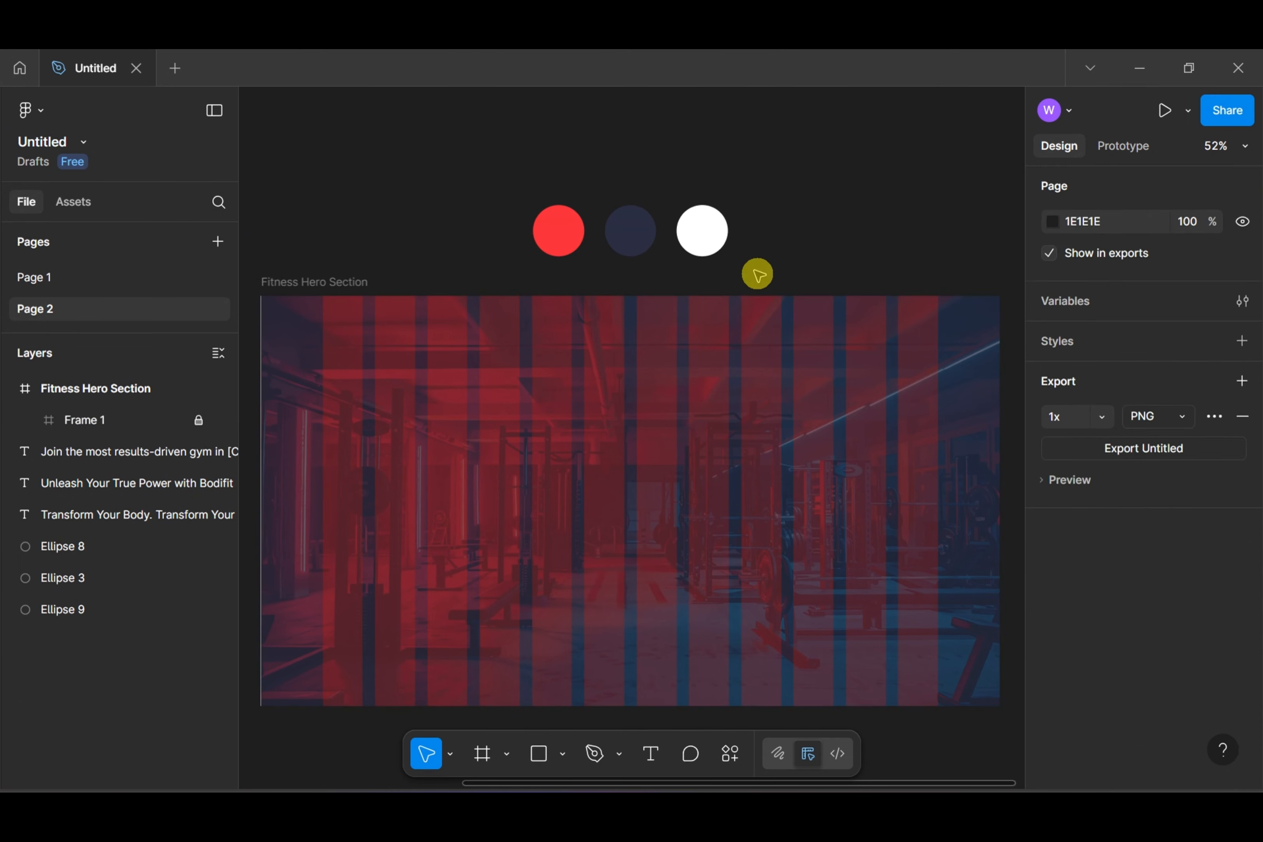
# Add the text "Home" near the top of the hero section and set its font to Familjen Grotesk
pyautogui.press('t')
pyautogui.click(547, 327)
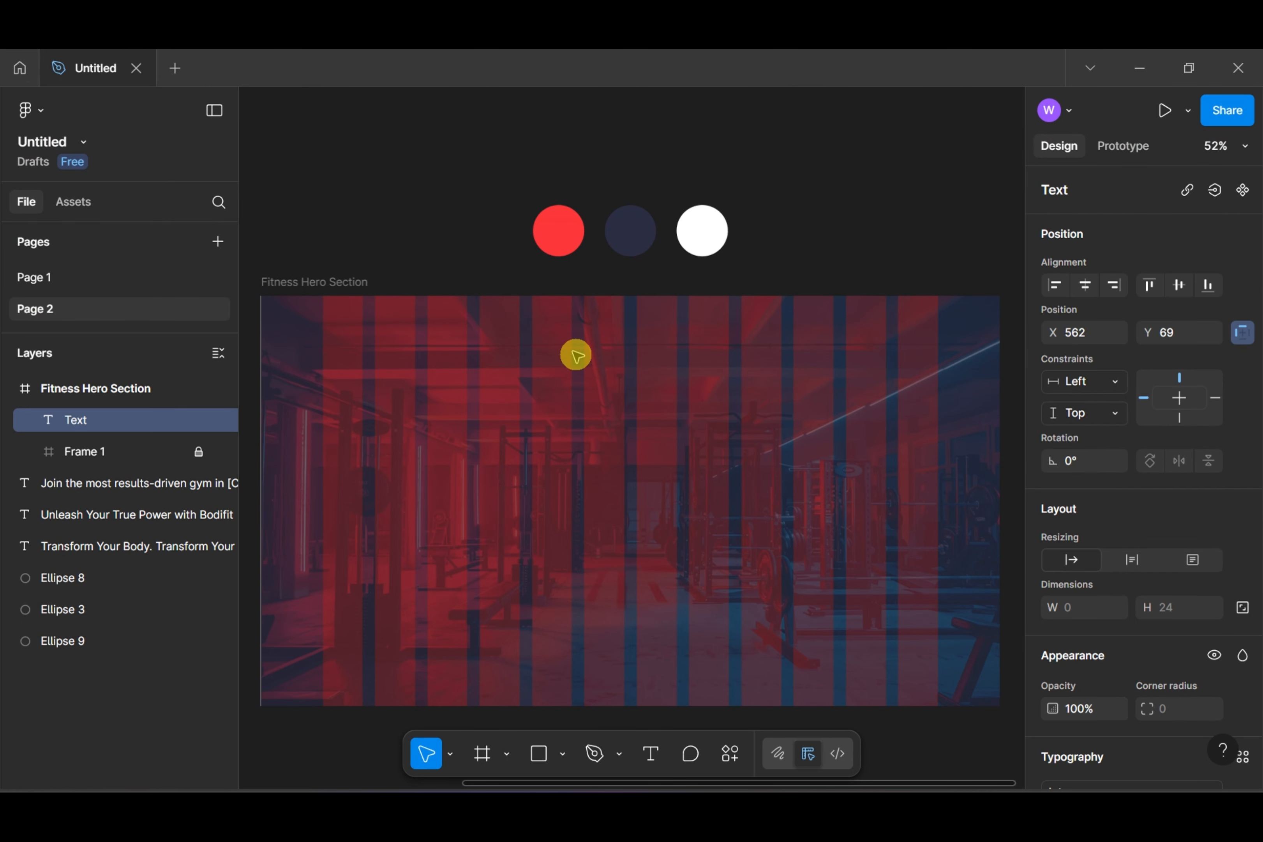
pyautogui.scroll(2, 559, 349)
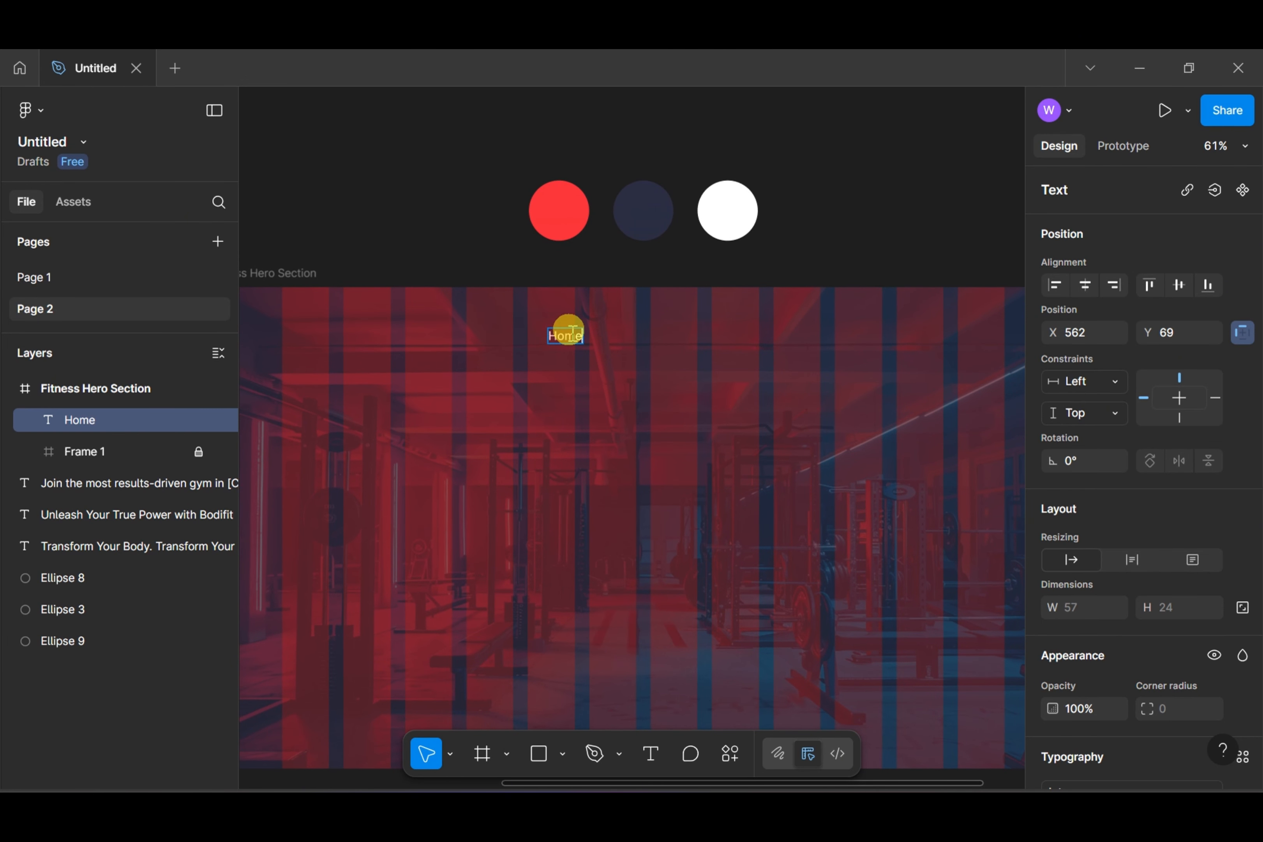
pyautogui.press('Escape')
pyautogui.scroll(-4, 1110, 583)
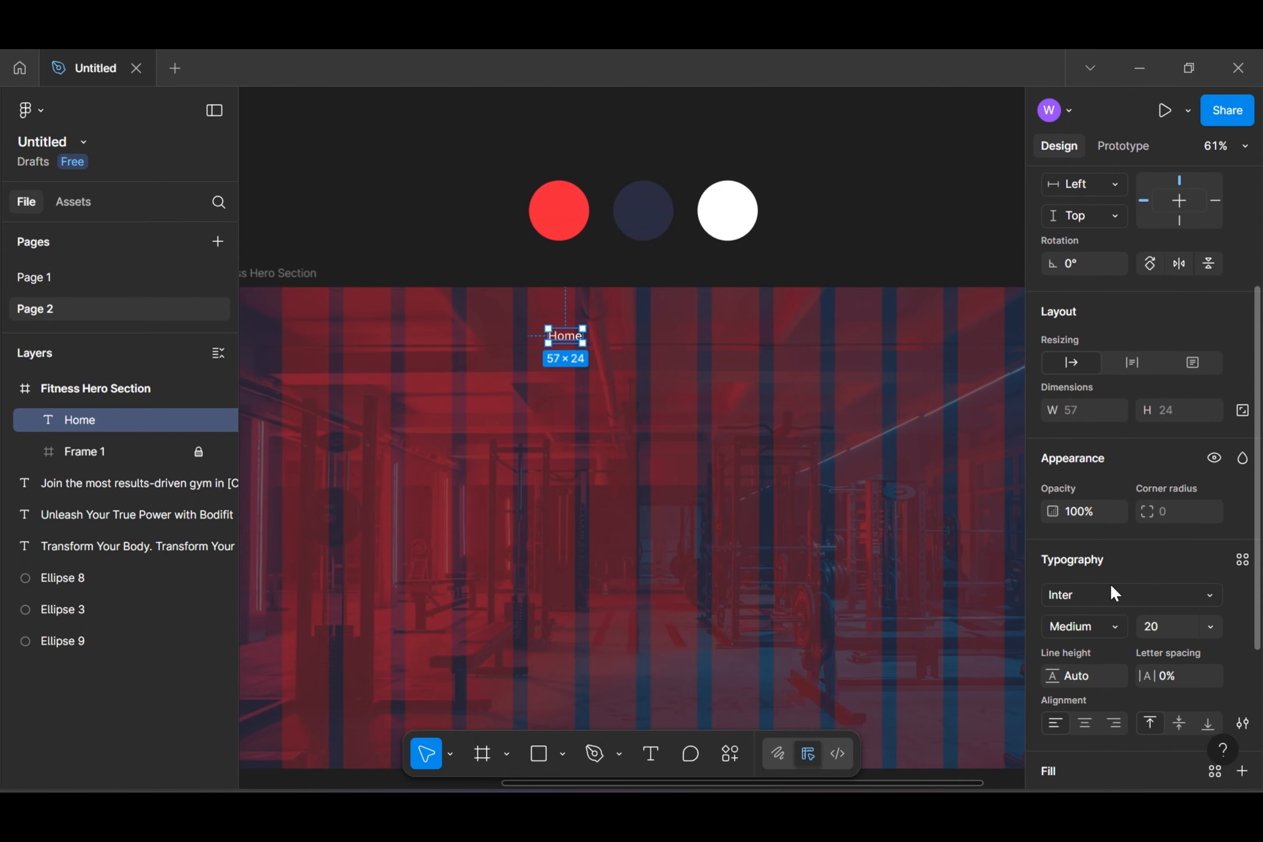
pyautogui.click(1108, 598)
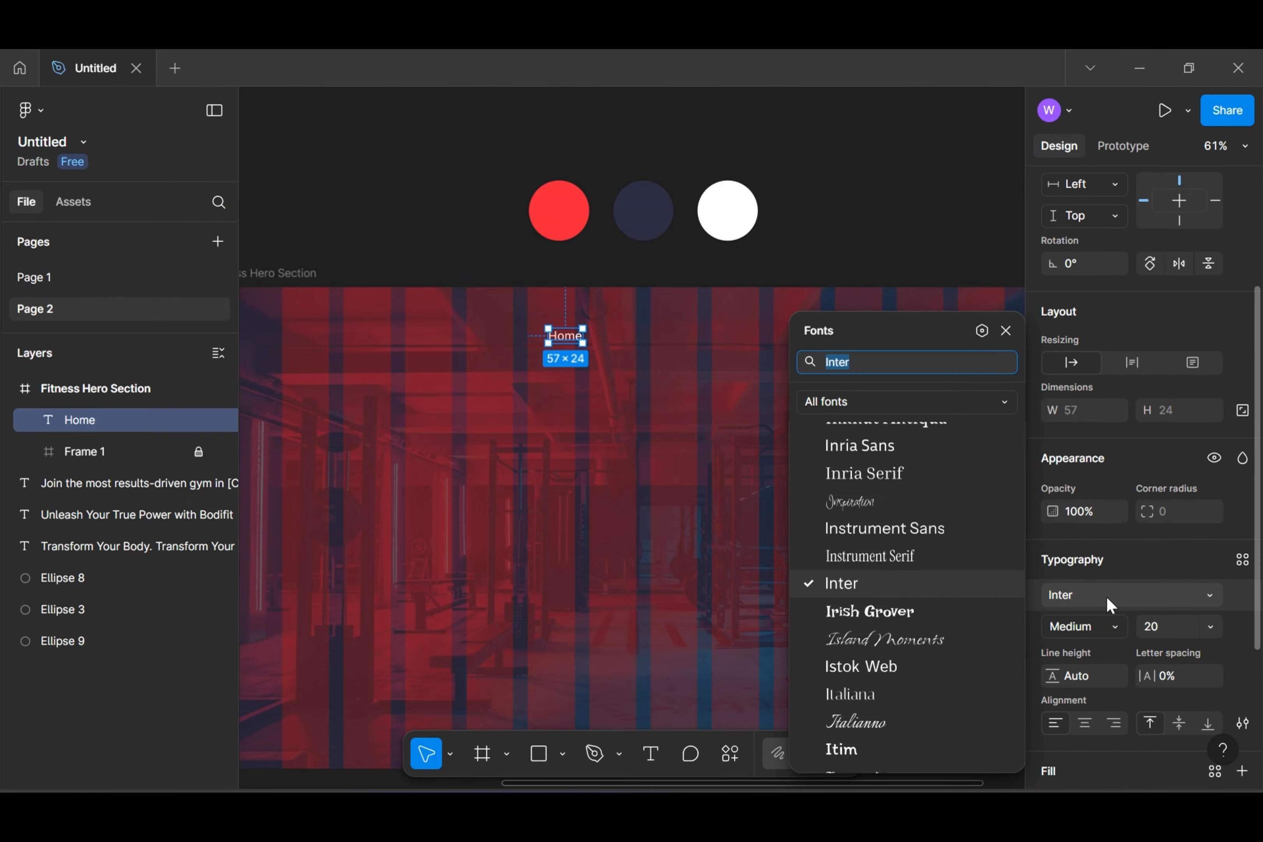
pyautogui.write('fa')
pyautogui.click(946, 423)
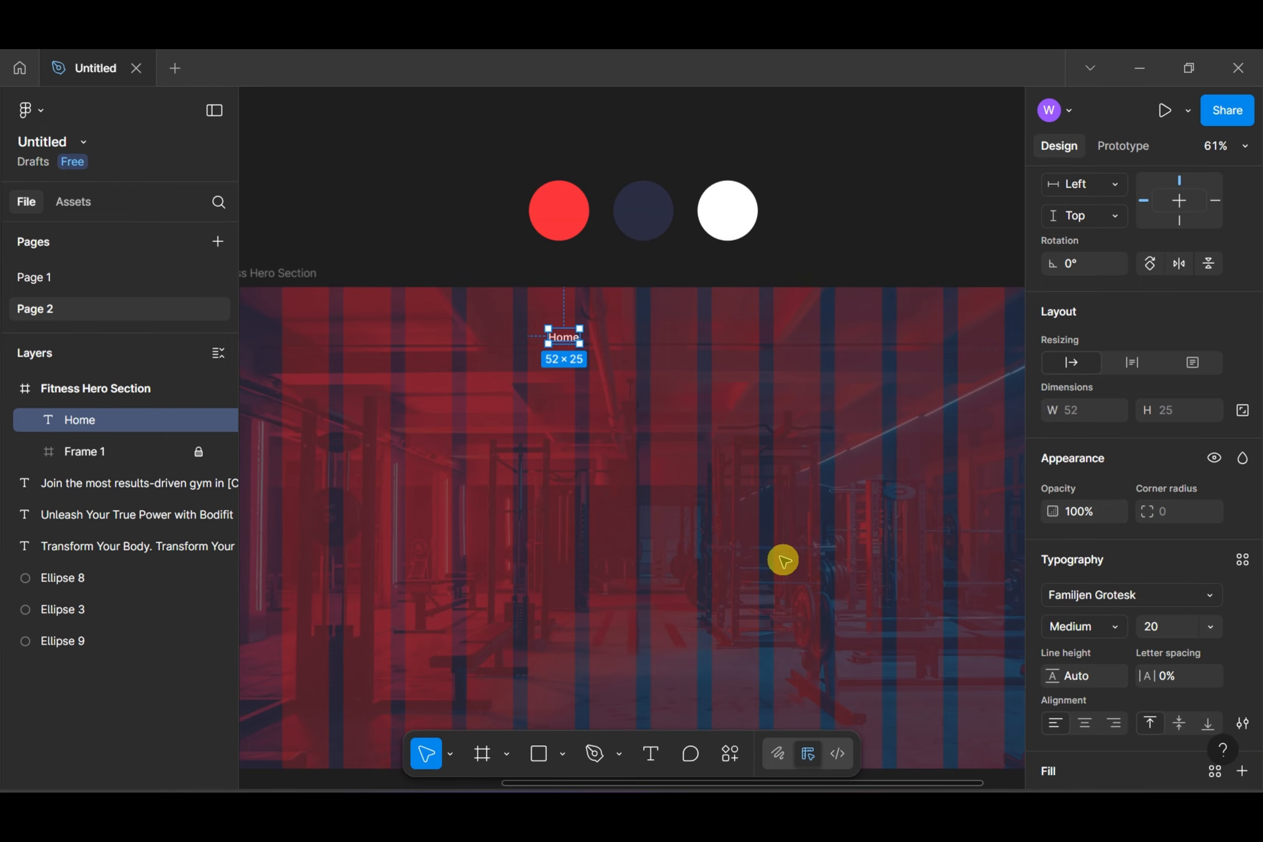
# Duplicate the Home text to its right at equal spacing to make a row of five navigation items
pyautogui.scroll(3, 588, 364)
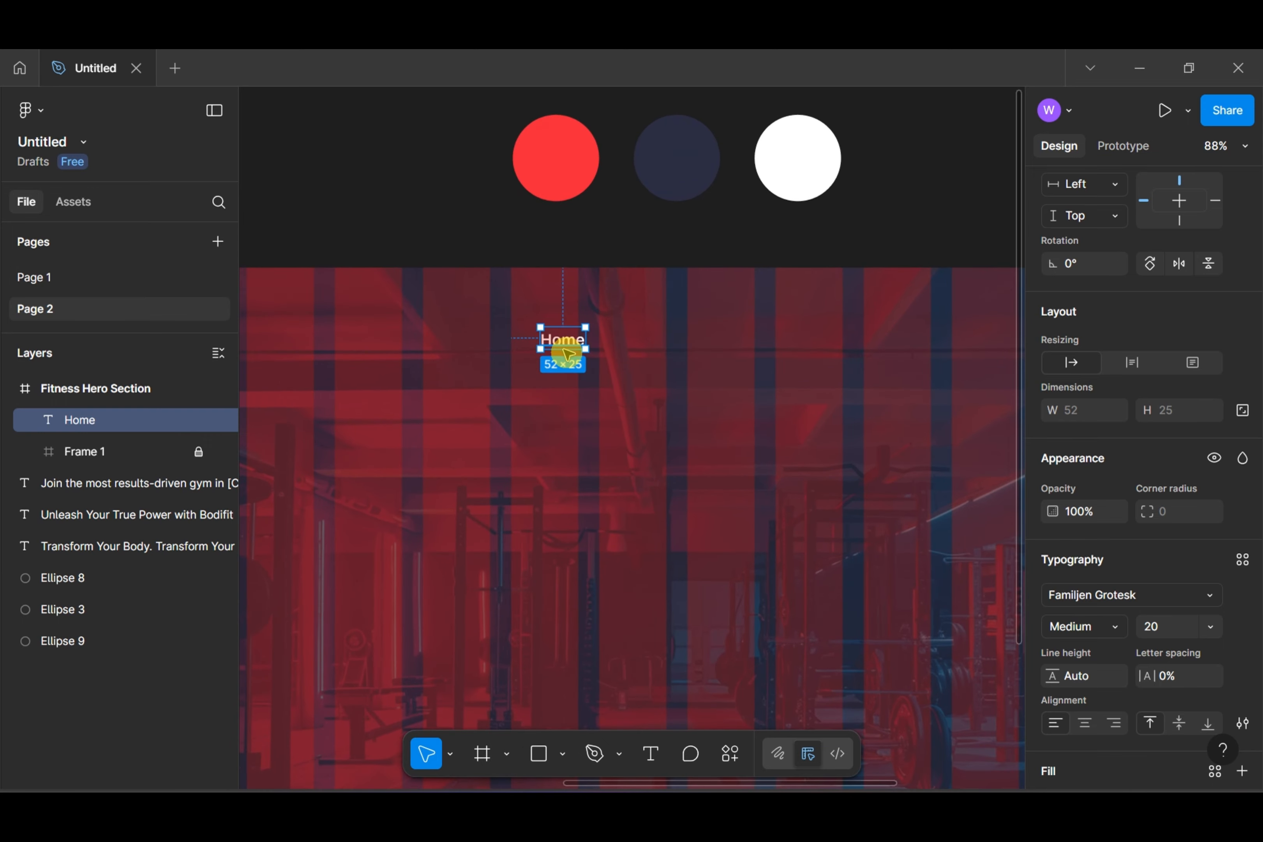
pyautogui.moveTo(563, 342); pyautogui.dragTo(651, 352)
pyautogui.hotkey('ctrl', 'd')
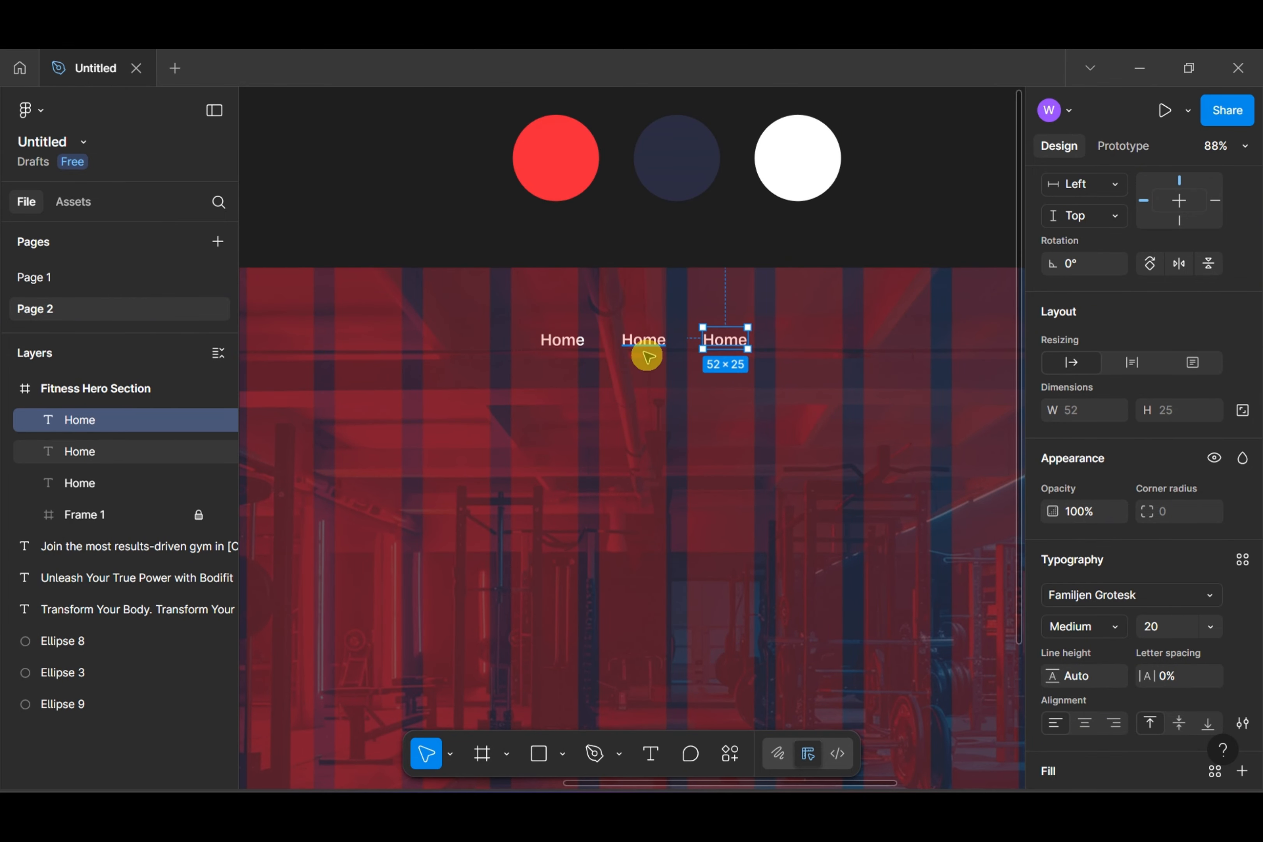
pyautogui.hotkey('ctrl', 'd')
pyautogui.hotkey('ctrl', 'd')
# Change the four copied navigation items, in order, to "About", "Classes", "Faq" and "Testimonials"
pyautogui.doubleClick(652, 354)
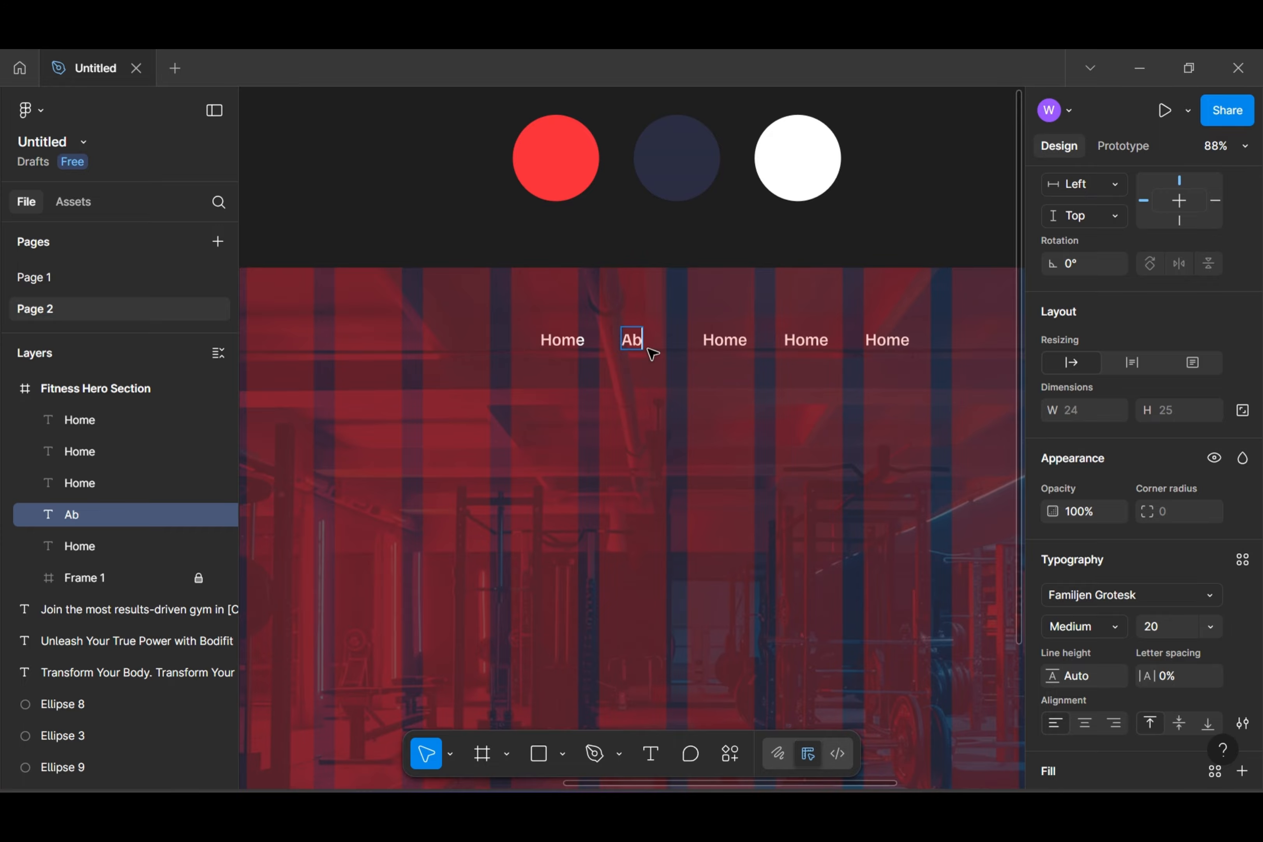
pyautogui.click(725, 340)
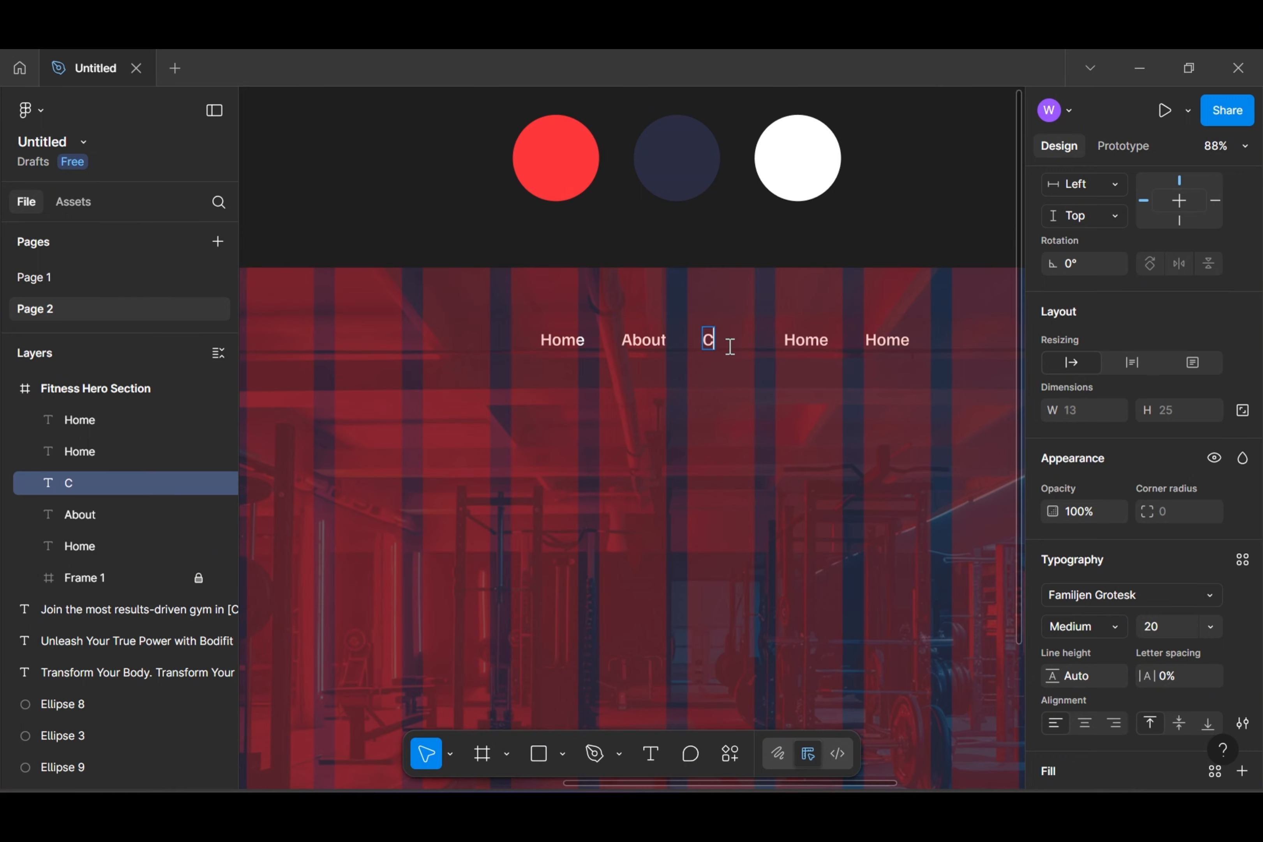
pyautogui.click(823, 340)
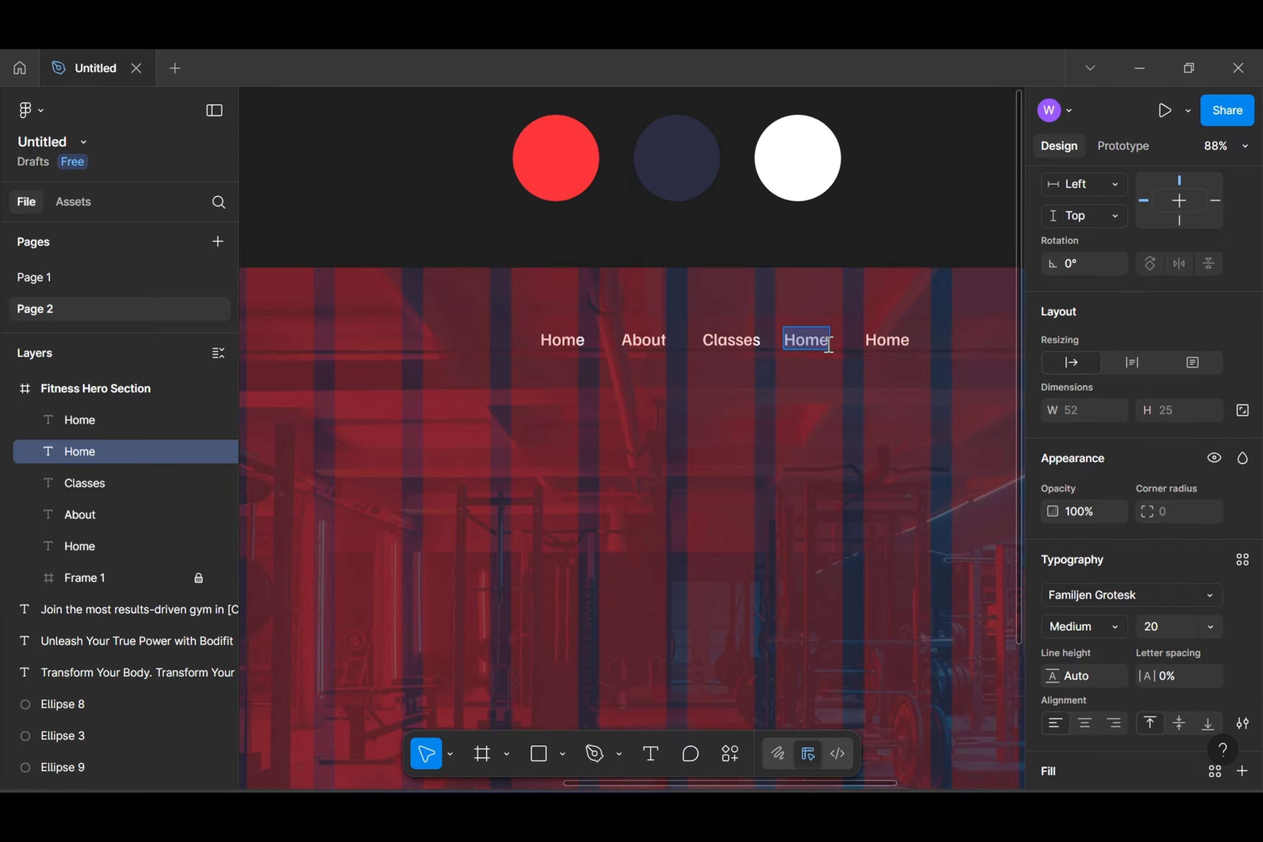
pyautogui.write('Faq')
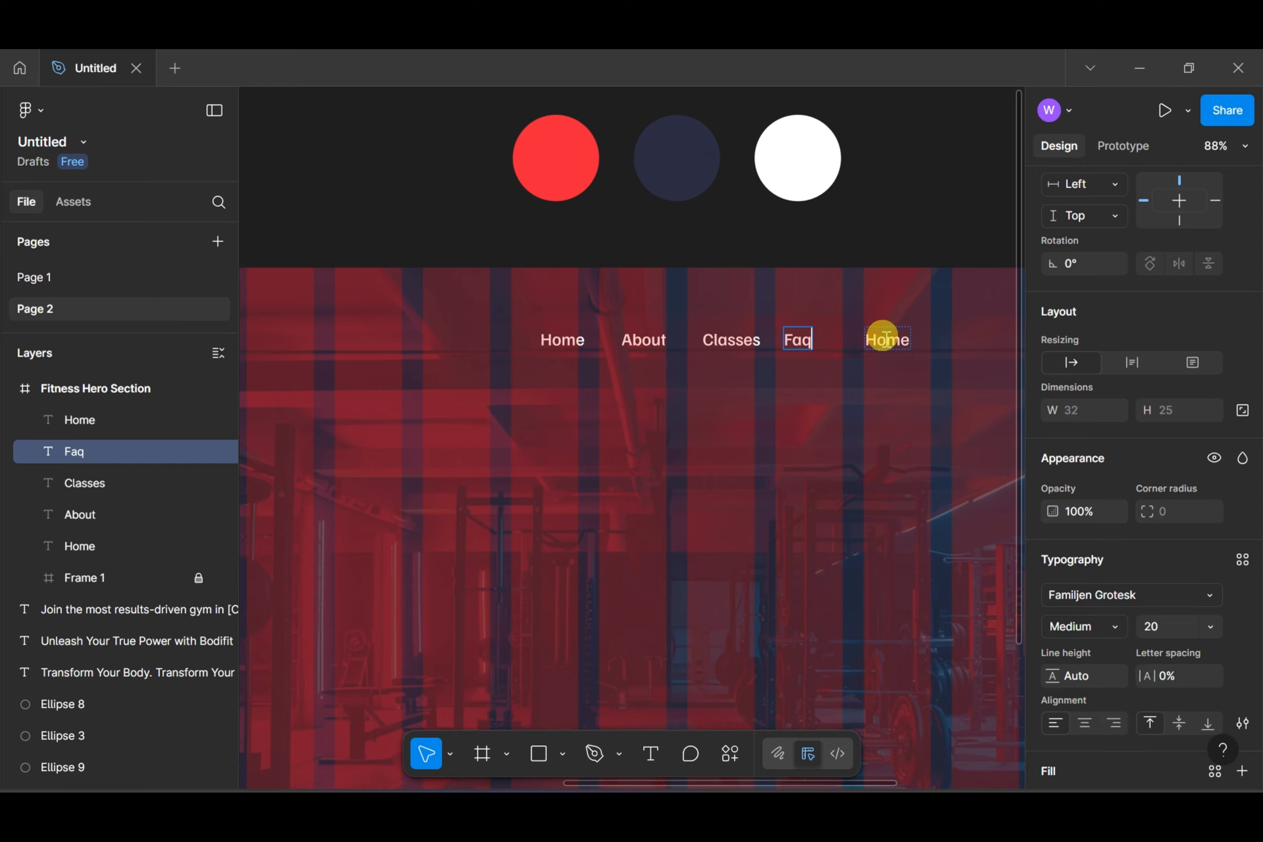
pyautogui.click(886, 338)
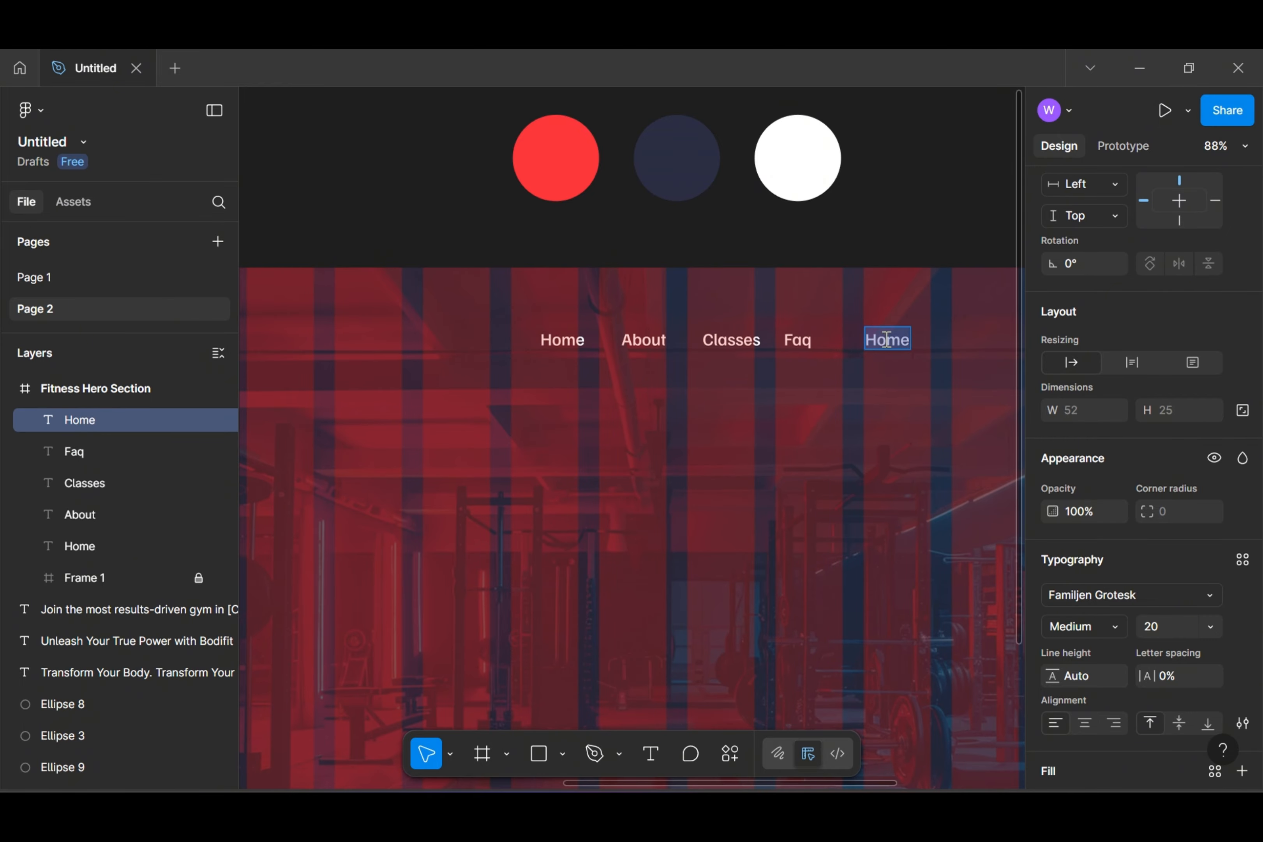
pyautogui.write('Testimonials')
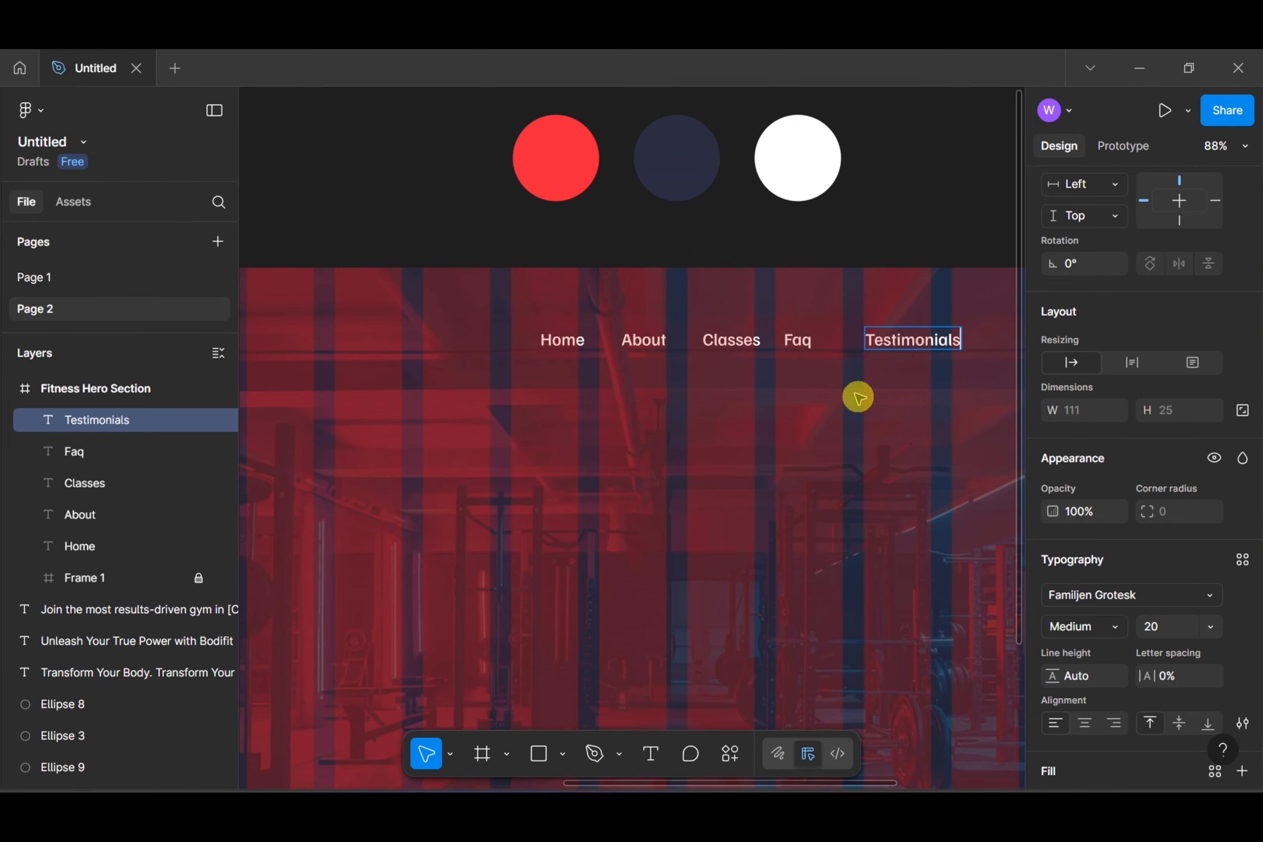
pyautogui.press('Escape')
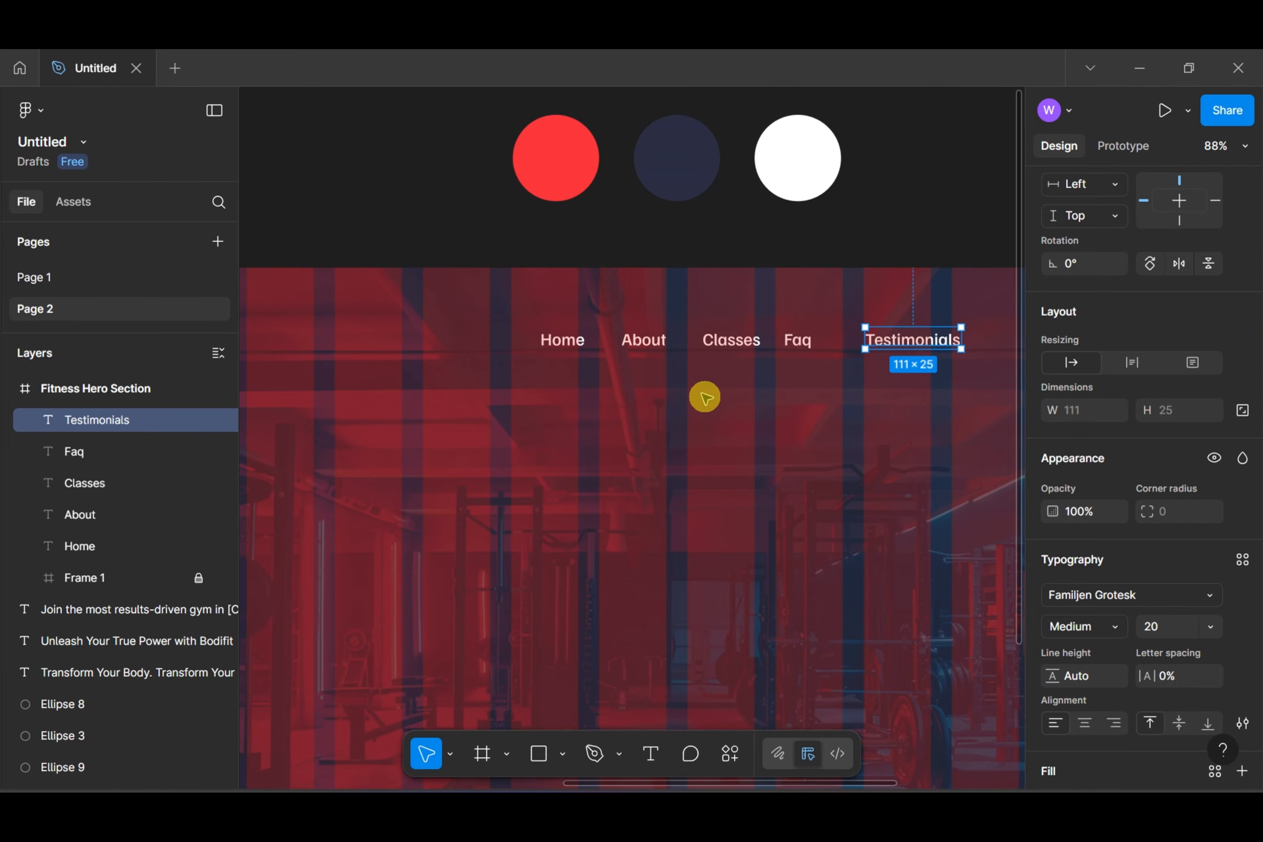
# Combine the five navigation texts, Home through Testimonials, into one evenly spaced horizontal auto layout
pyautogui.click(583, 350)
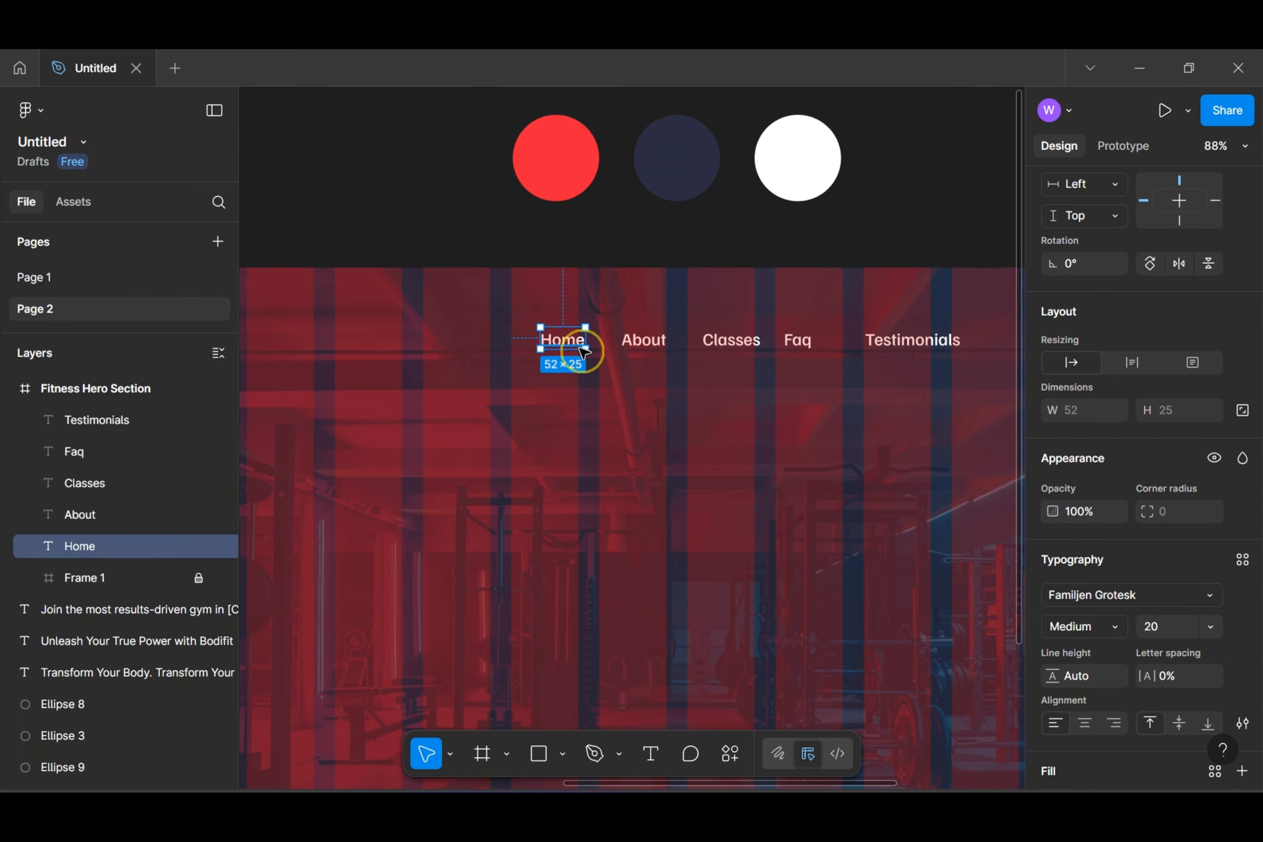
pyautogui.click(636, 340)
pyautogui.keyDown('shift'); pyautogui.click(584, 341); pyautogui.keyUp('shift')
pyautogui.keyDown('shift'); pyautogui.click(731, 341); pyautogui.keyUp('shift')
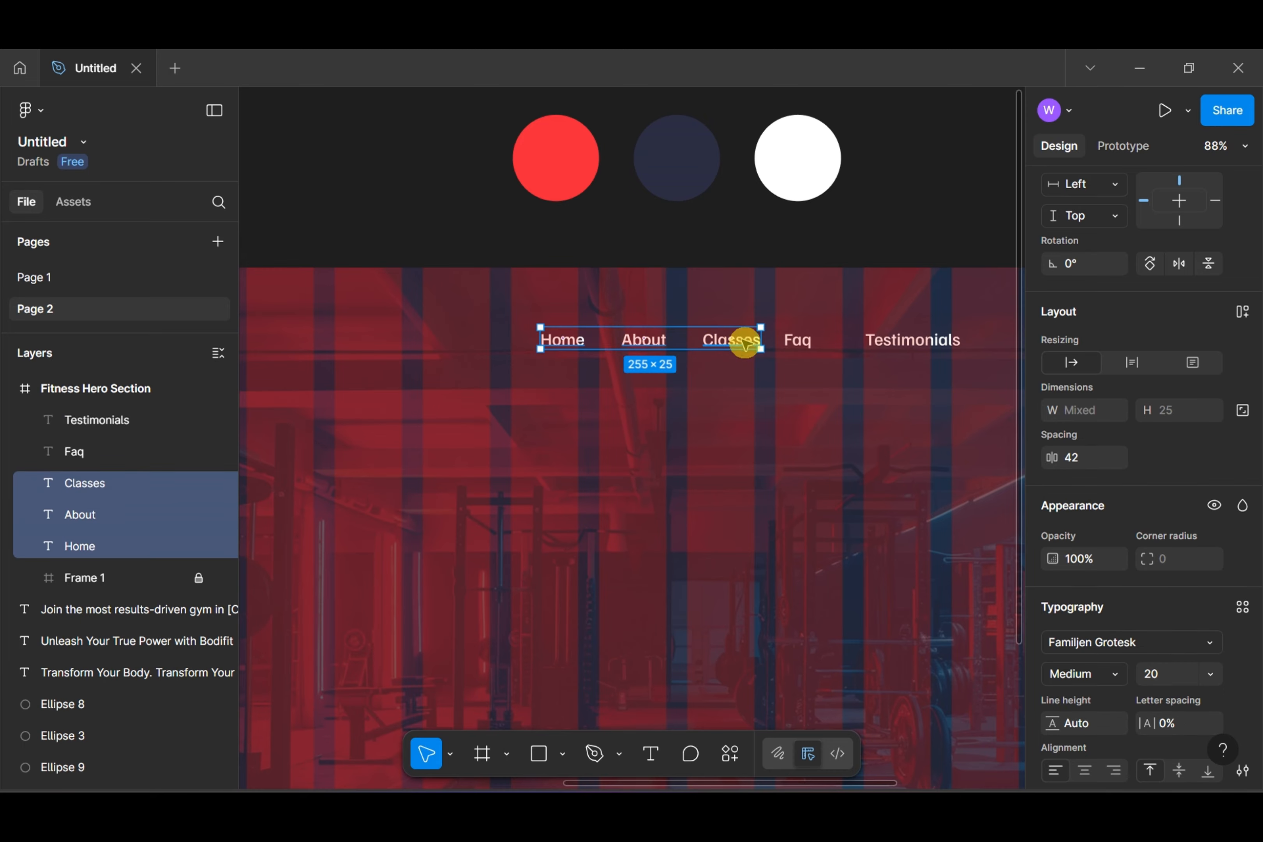
pyautogui.keyDown('shift'); pyautogui.click(798, 342); pyautogui.keyUp('shift')
pyautogui.keyDown('shift'); pyautogui.click(881, 344); pyautogui.keyUp('shift')
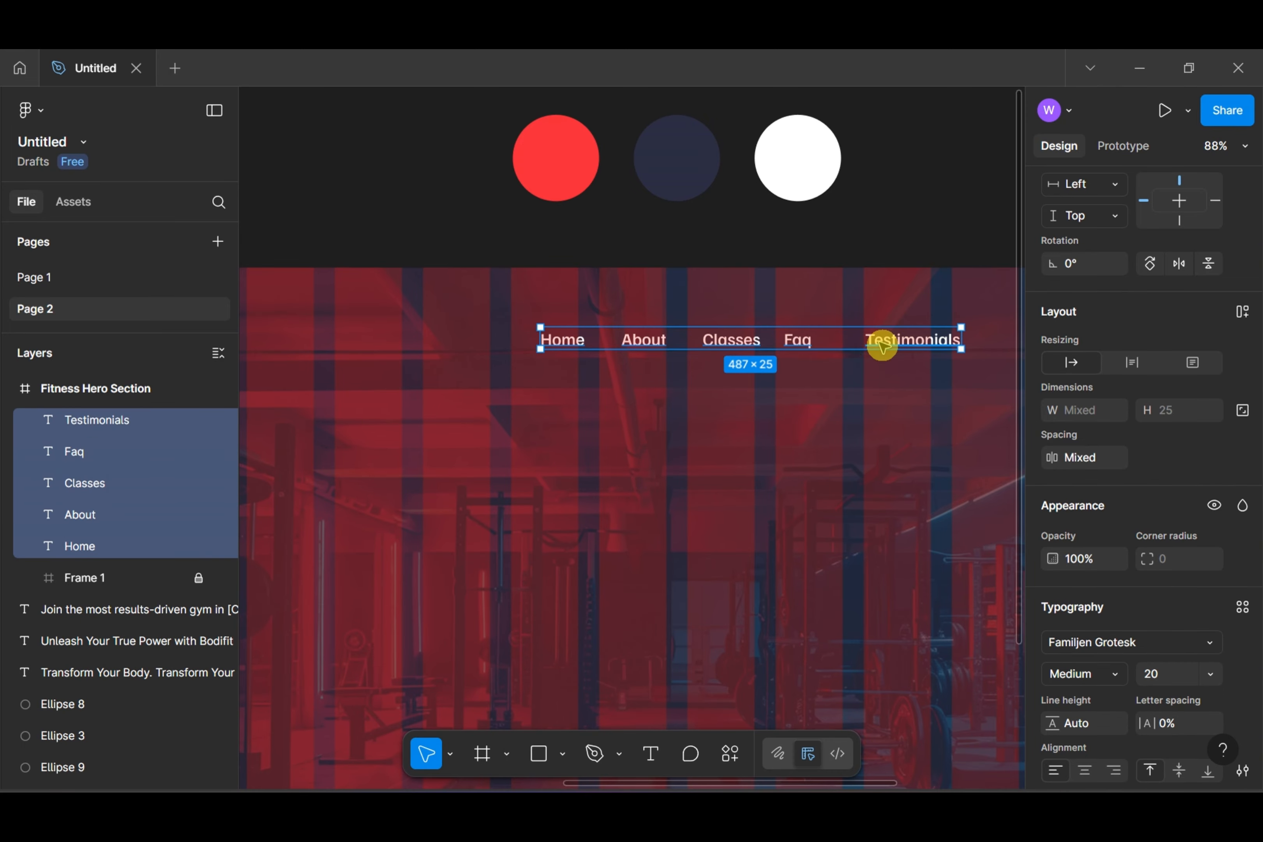
pyautogui.rightClick(913, 344)
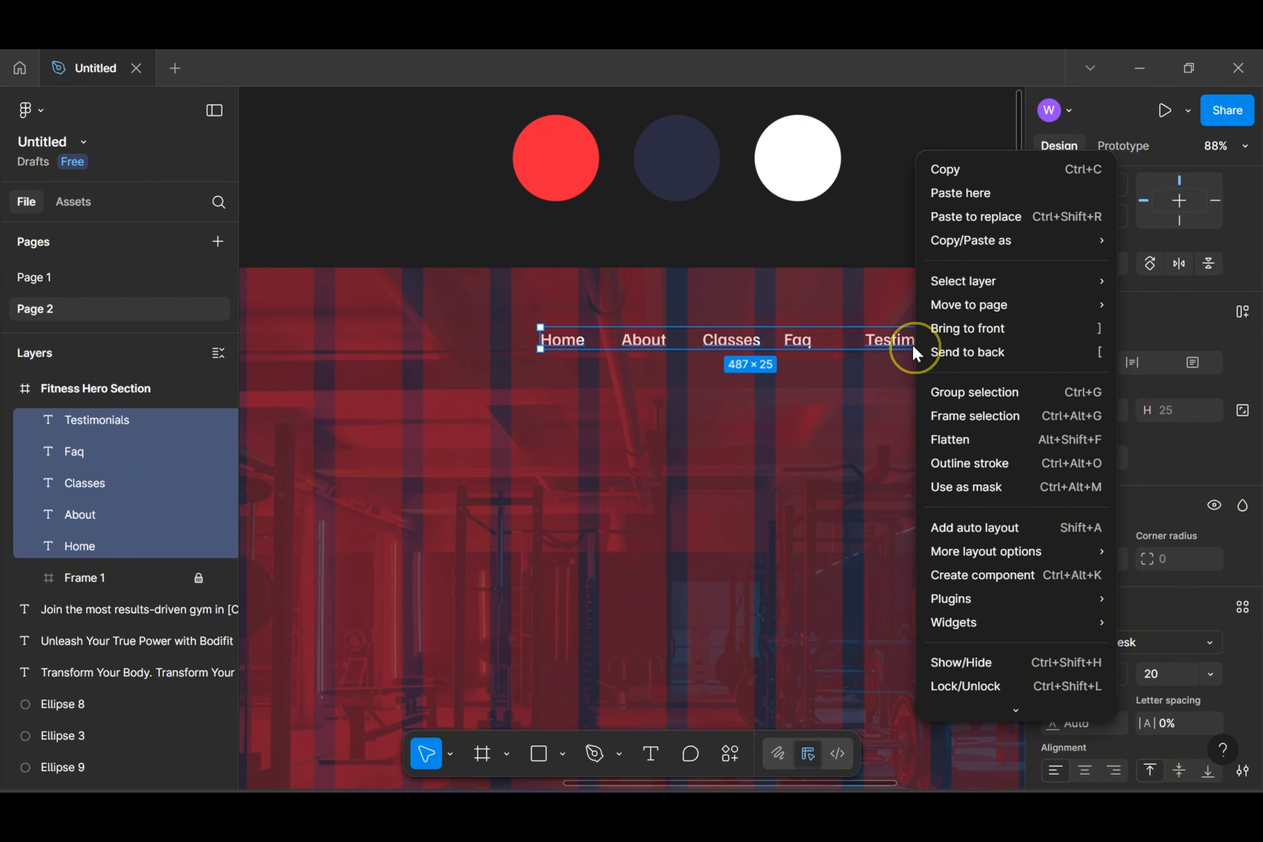
pyautogui.click(968, 535)
pyautogui.scroll(-3, 718, 441)
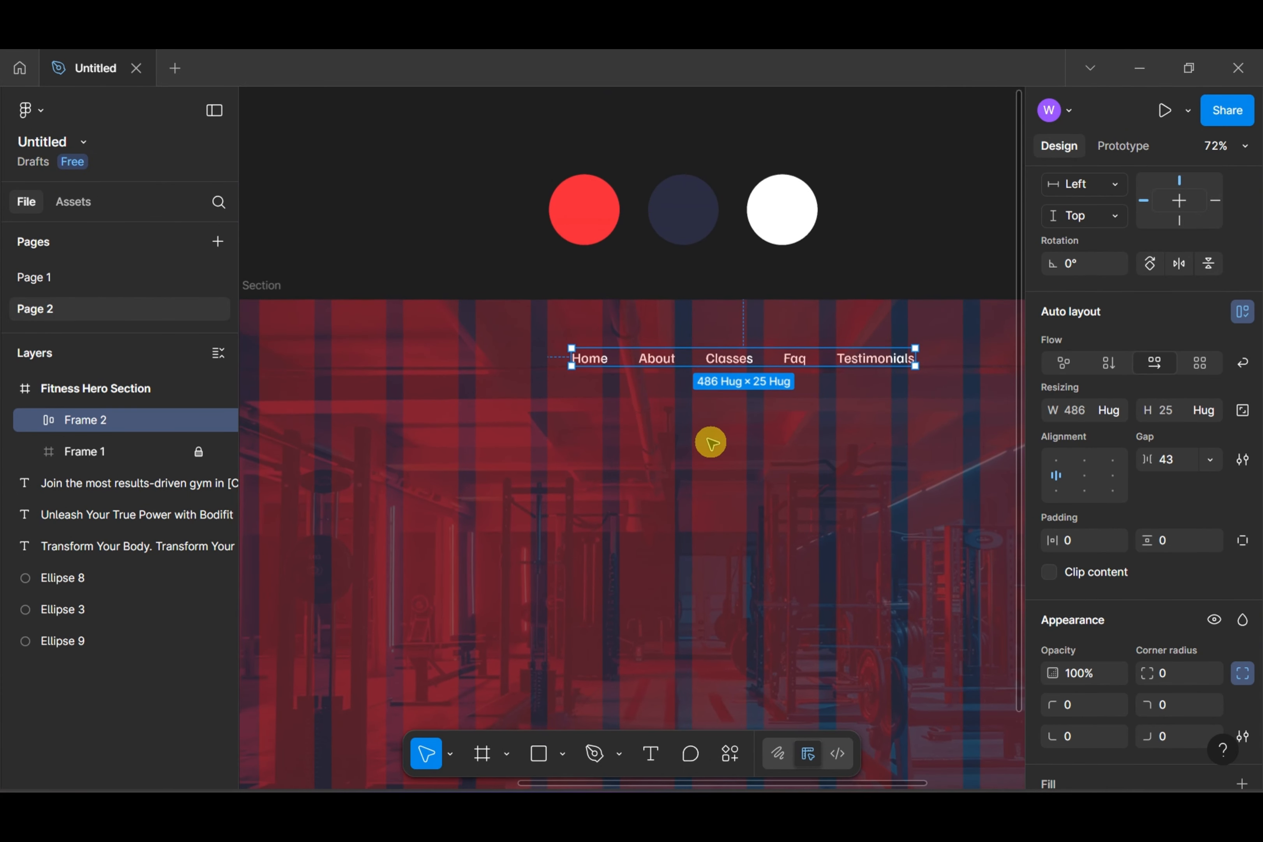
pyautogui.scroll(-1, 905, 502)
pyautogui.scroll(3, 905, 502)
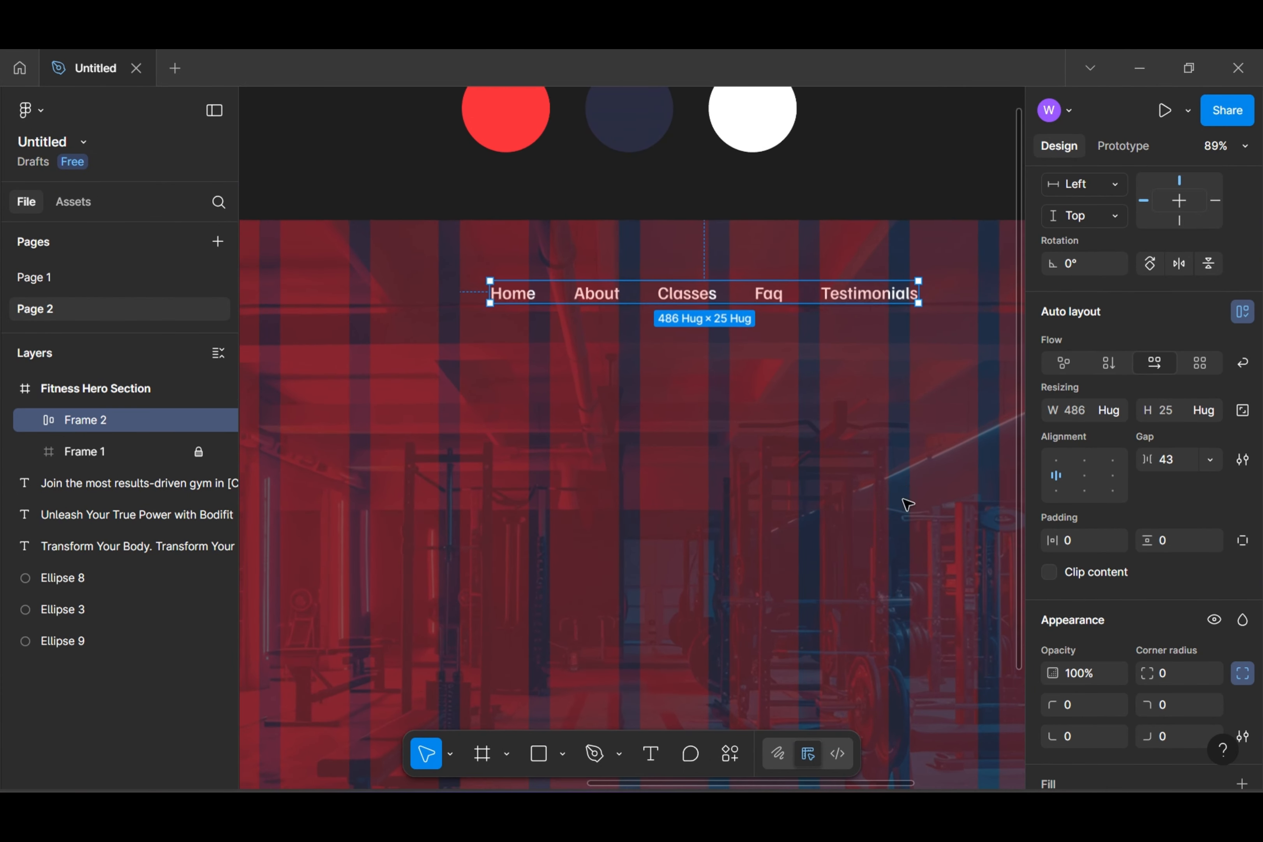
# Add the text "Contact Us" below the navigation row in the hero section
pyautogui.click(897, 482)
pyautogui.press('t')
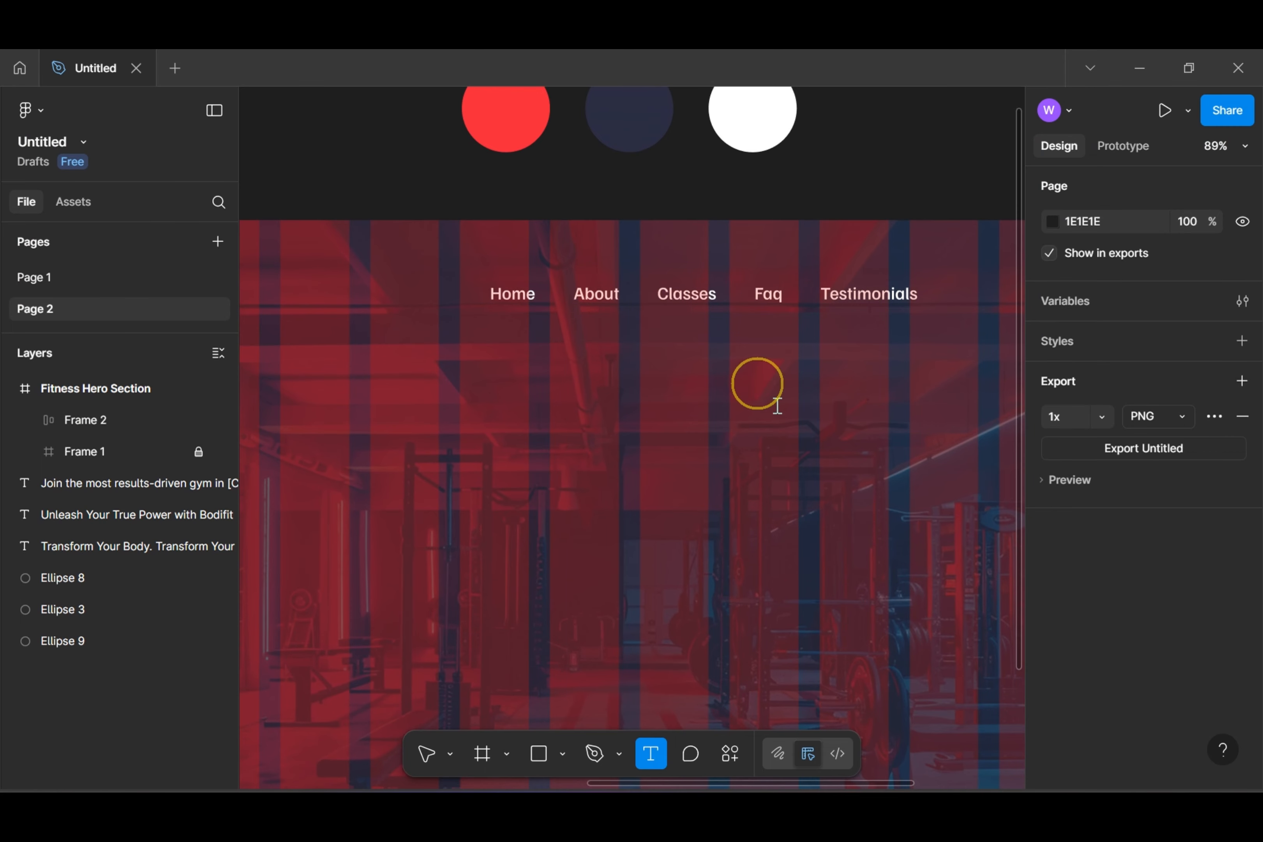
pyautogui.click(767, 394)
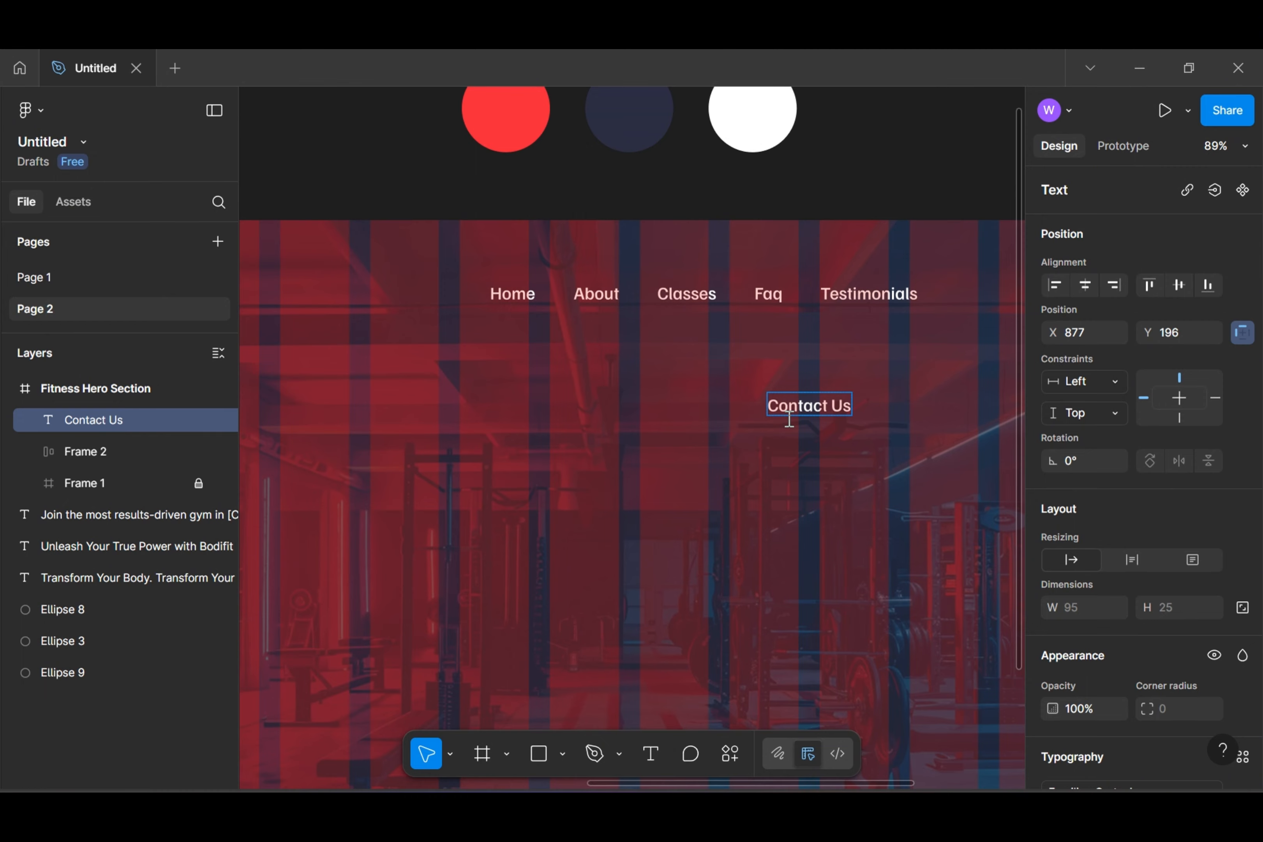
pyautogui.press('Escape')
# Format the Contact Us text as uppercase, Bold weight and Oswald font
pyautogui.scroll(-5, 1173, 512)
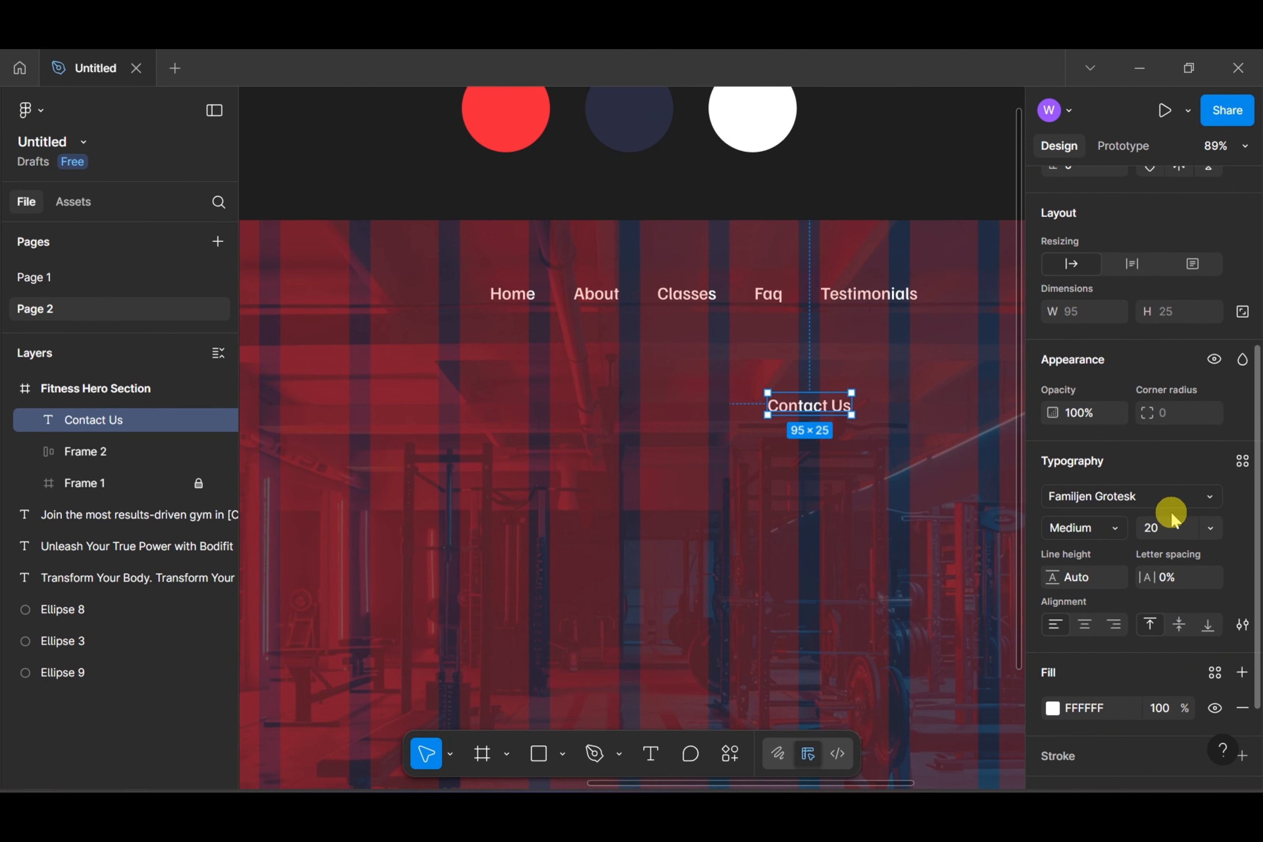
pyautogui.click(1243, 624)
pyautogui.click(927, 534)
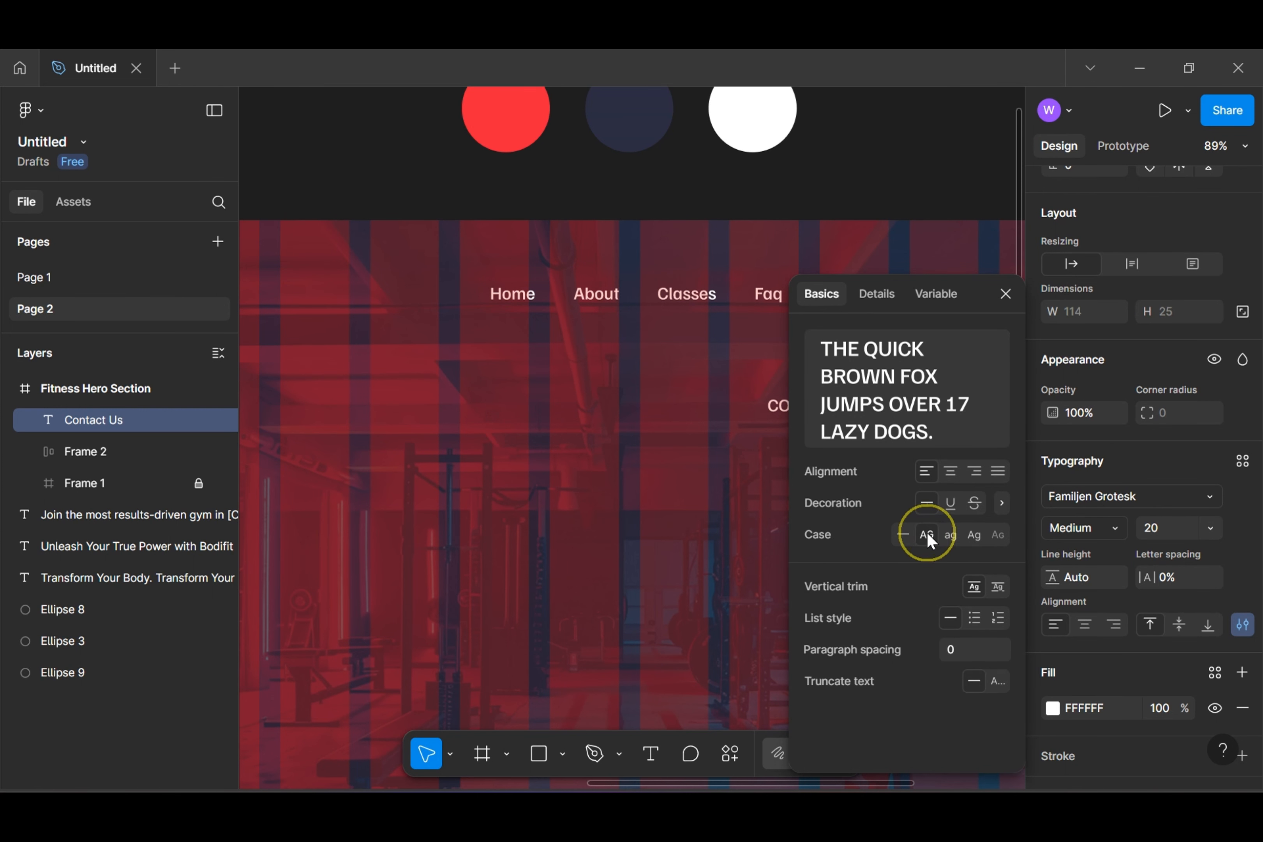
pyautogui.click(1085, 527)
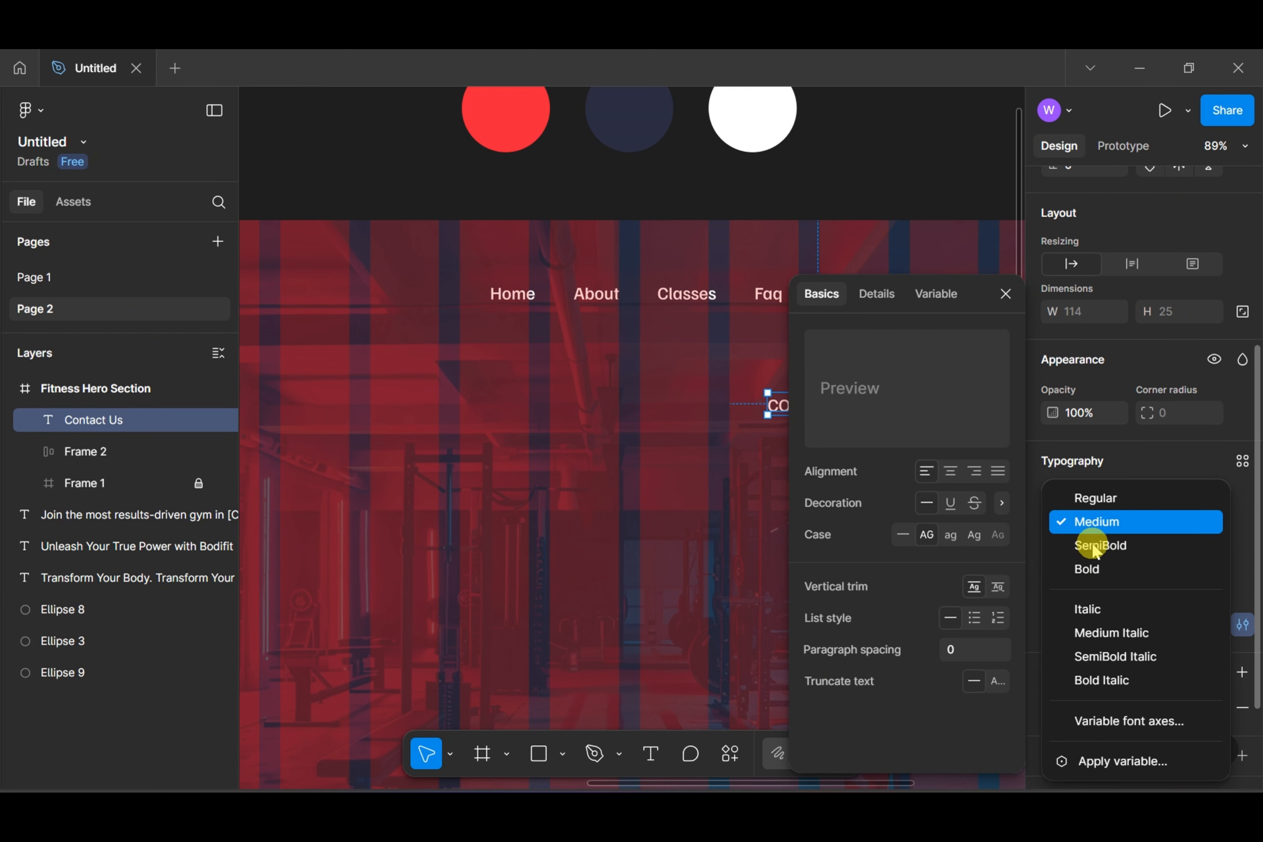
pyautogui.click(1091, 565)
pyautogui.click(1123, 497)
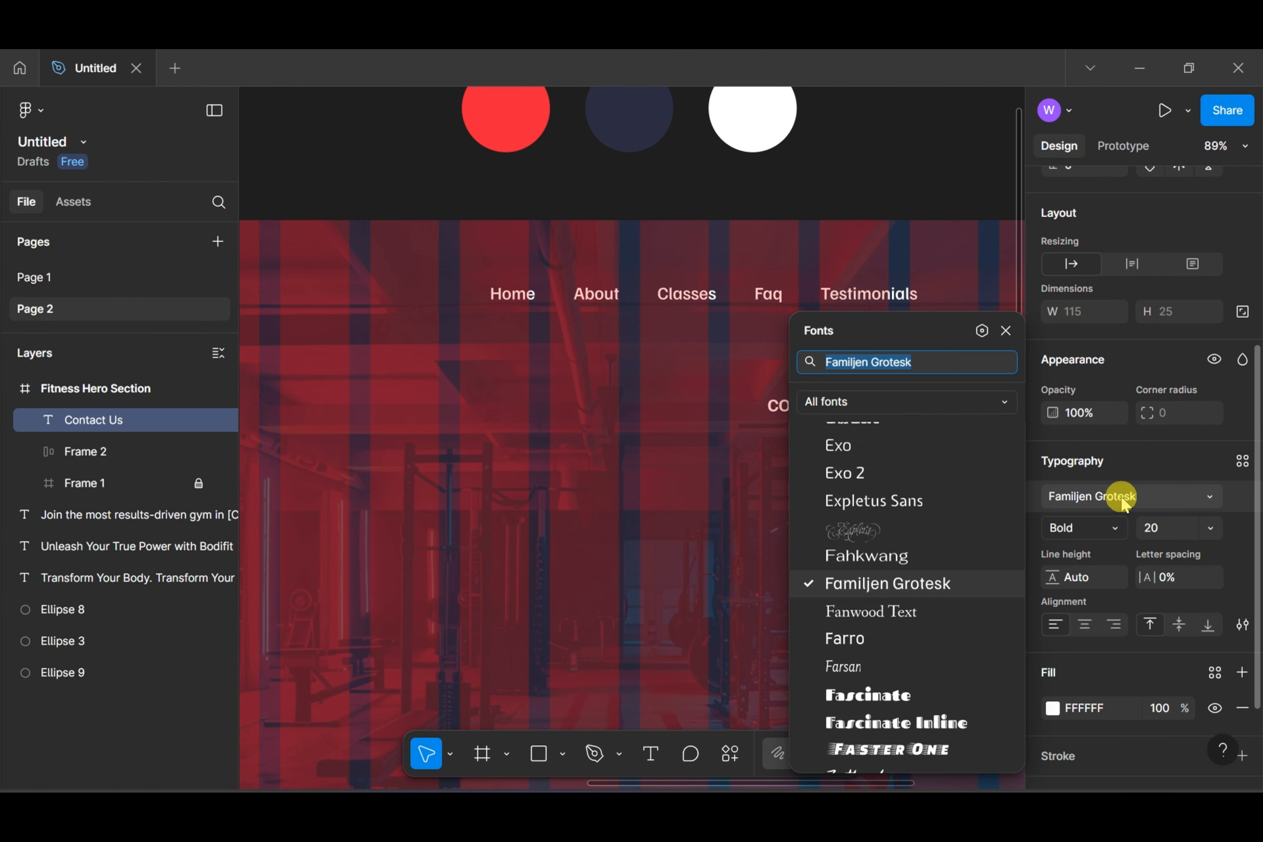
pyautogui.write('os')
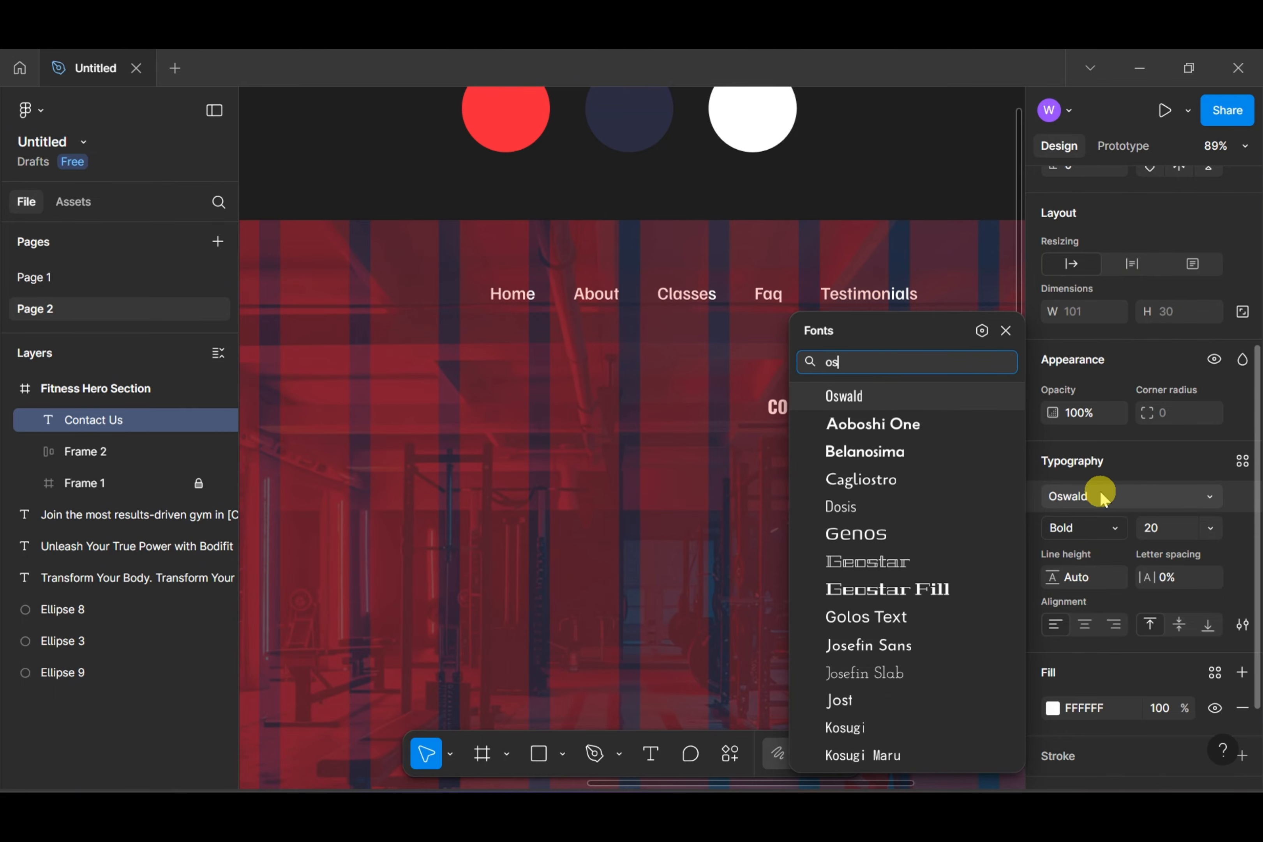
pyautogui.click(892, 397)
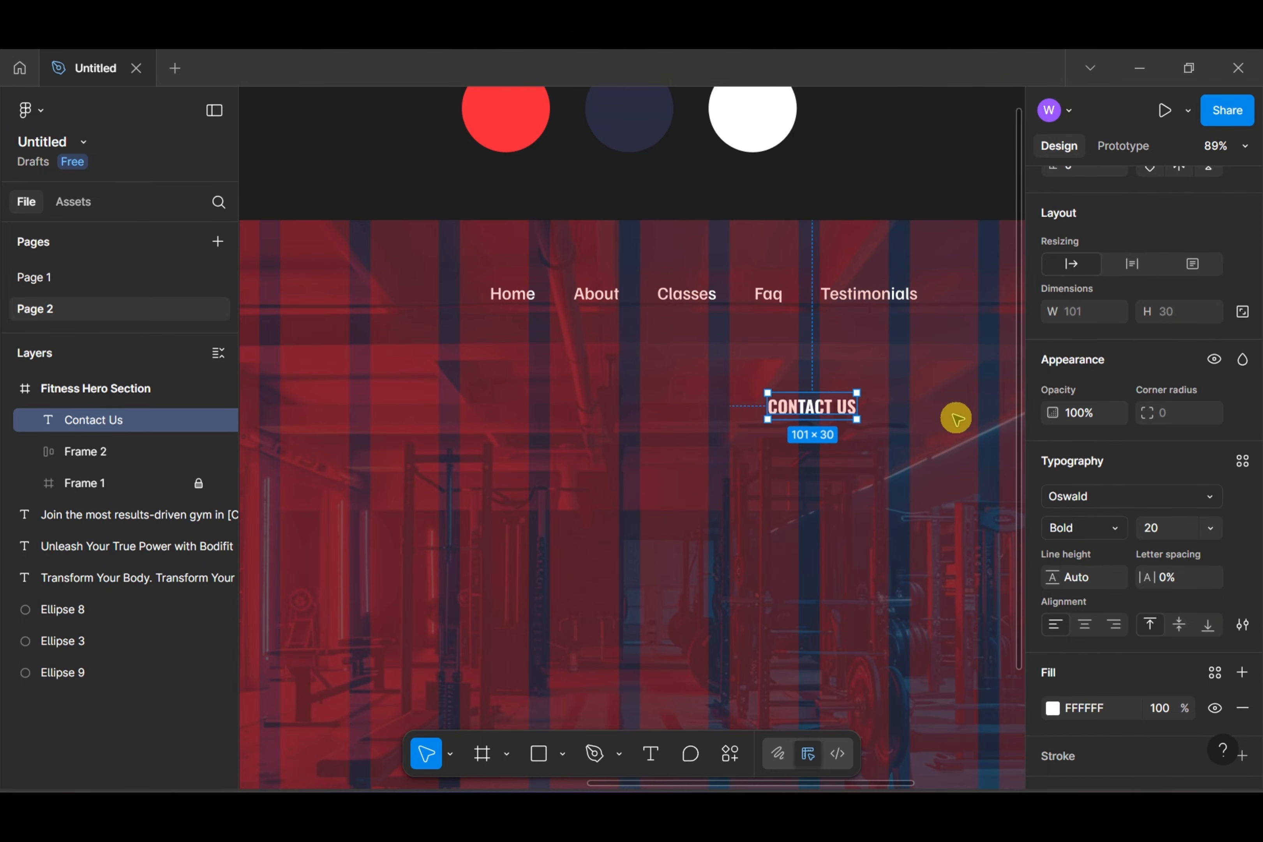
# Wrap the Contact Us text in an auto layout with horizontal padding 32 and vertical padding 20
pyautogui.scroll(3, 956, 419)
pyautogui.click(886, 398)
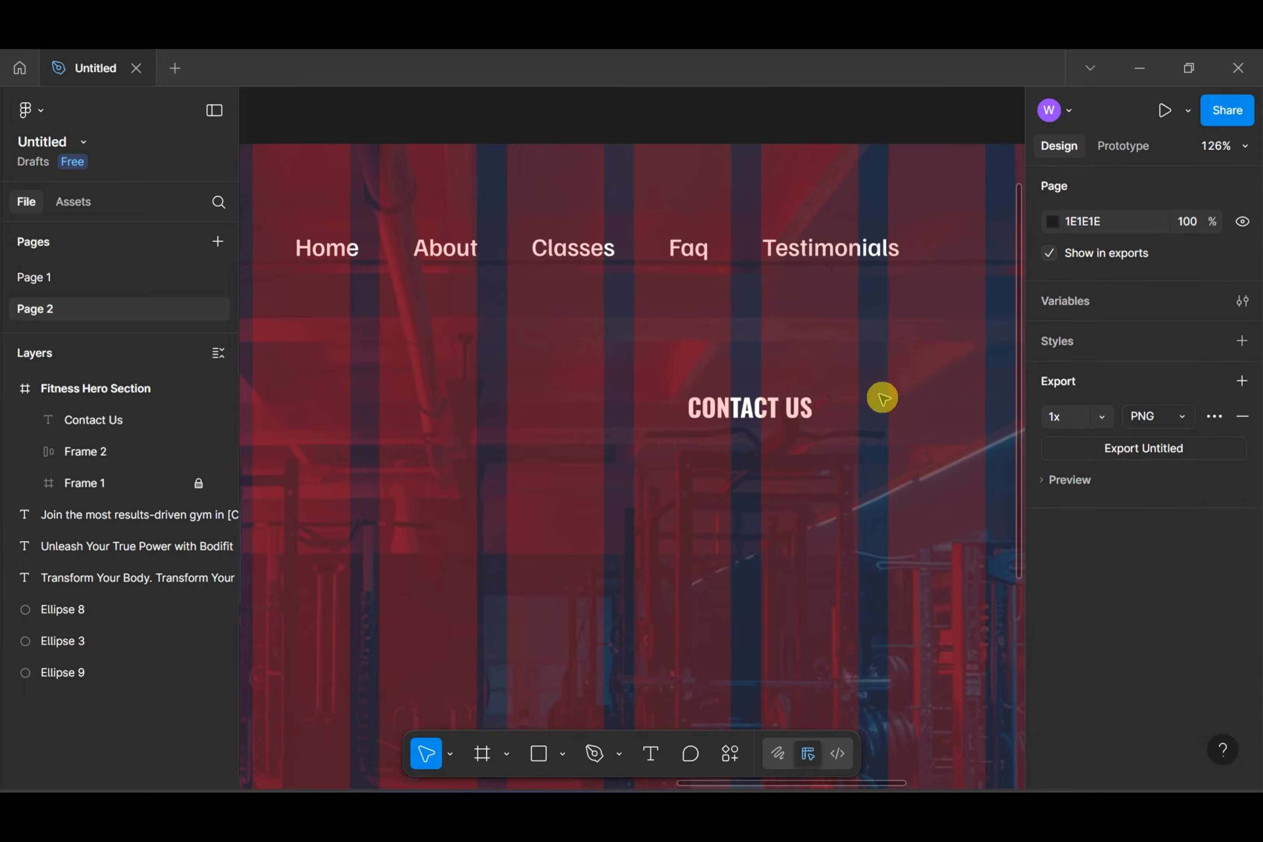
pyautogui.click(742, 414)
pyautogui.rightClick(753, 414)
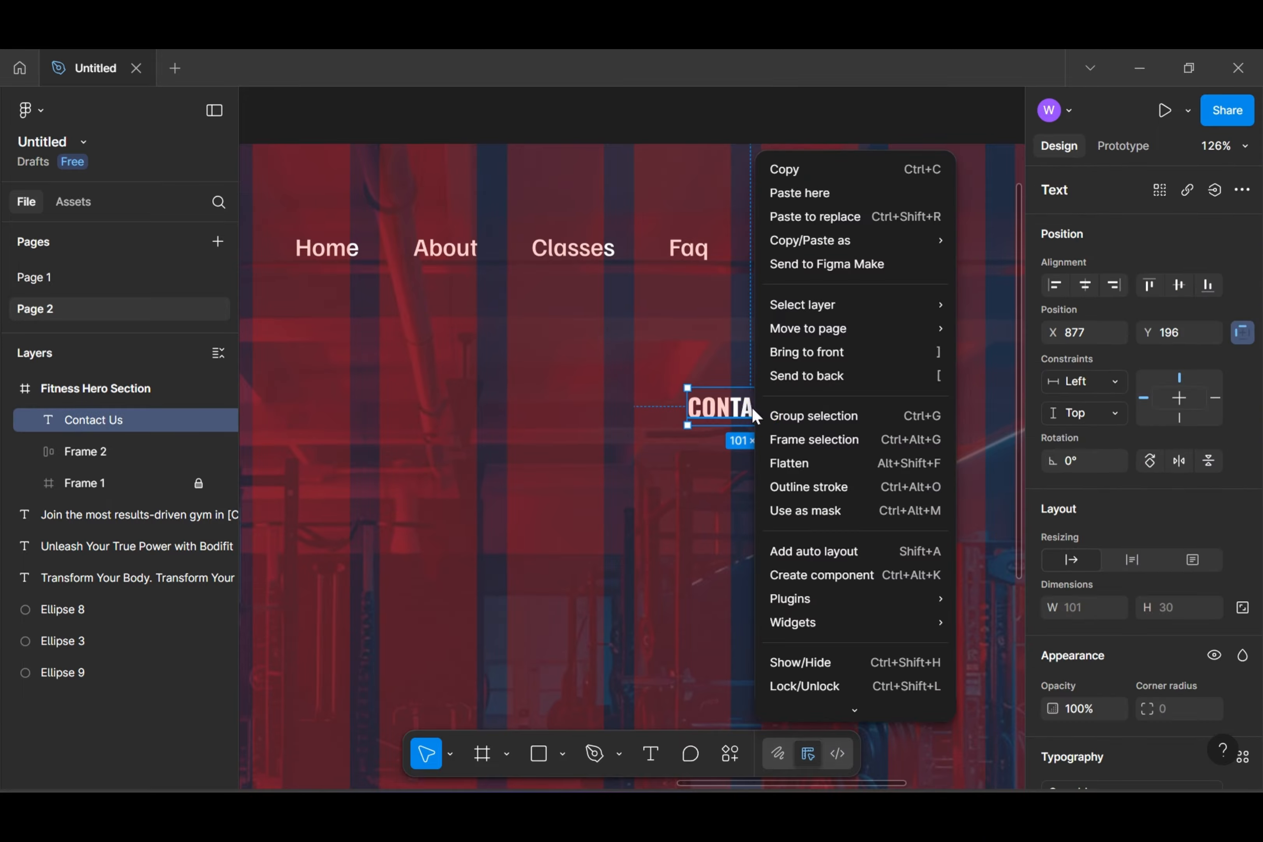
pyautogui.click(778, 552)
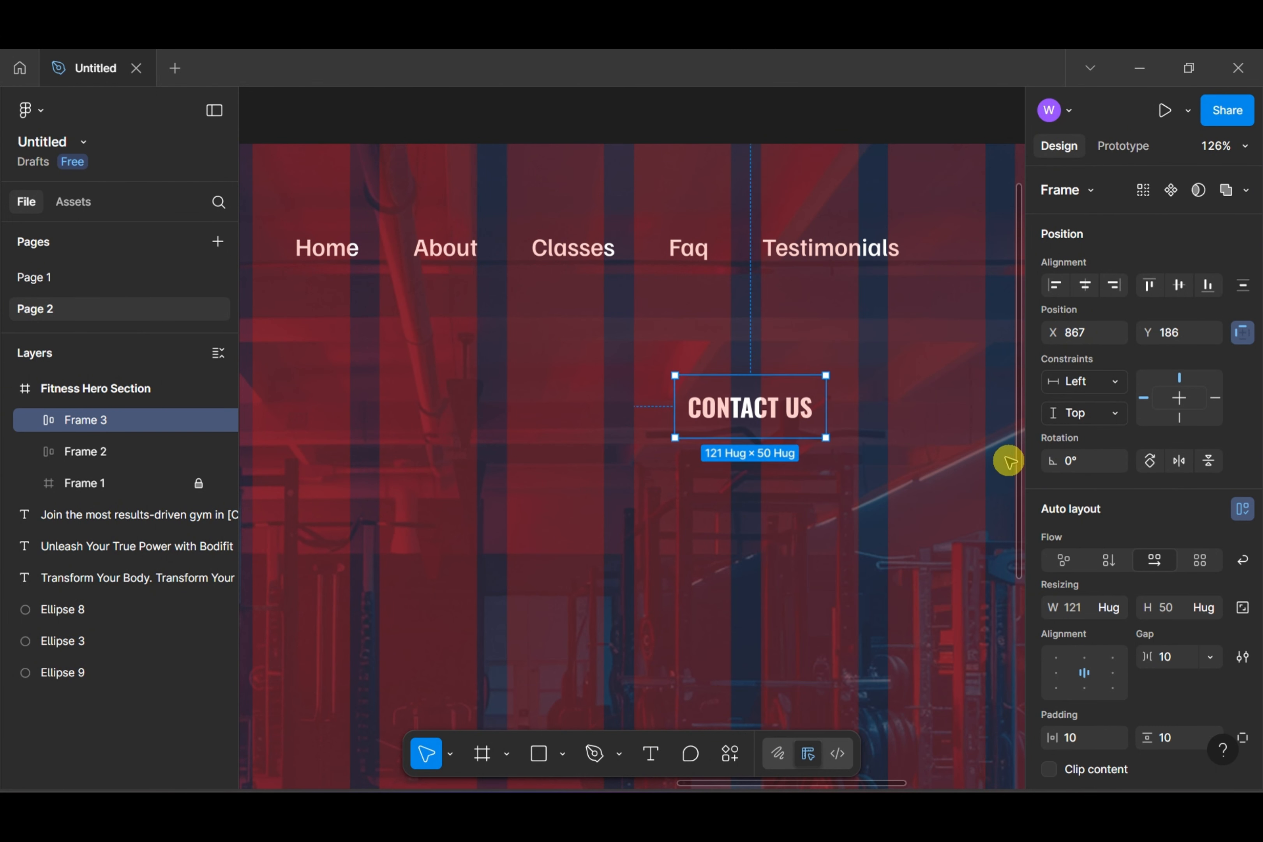
pyautogui.scroll(-5, 1105, 484)
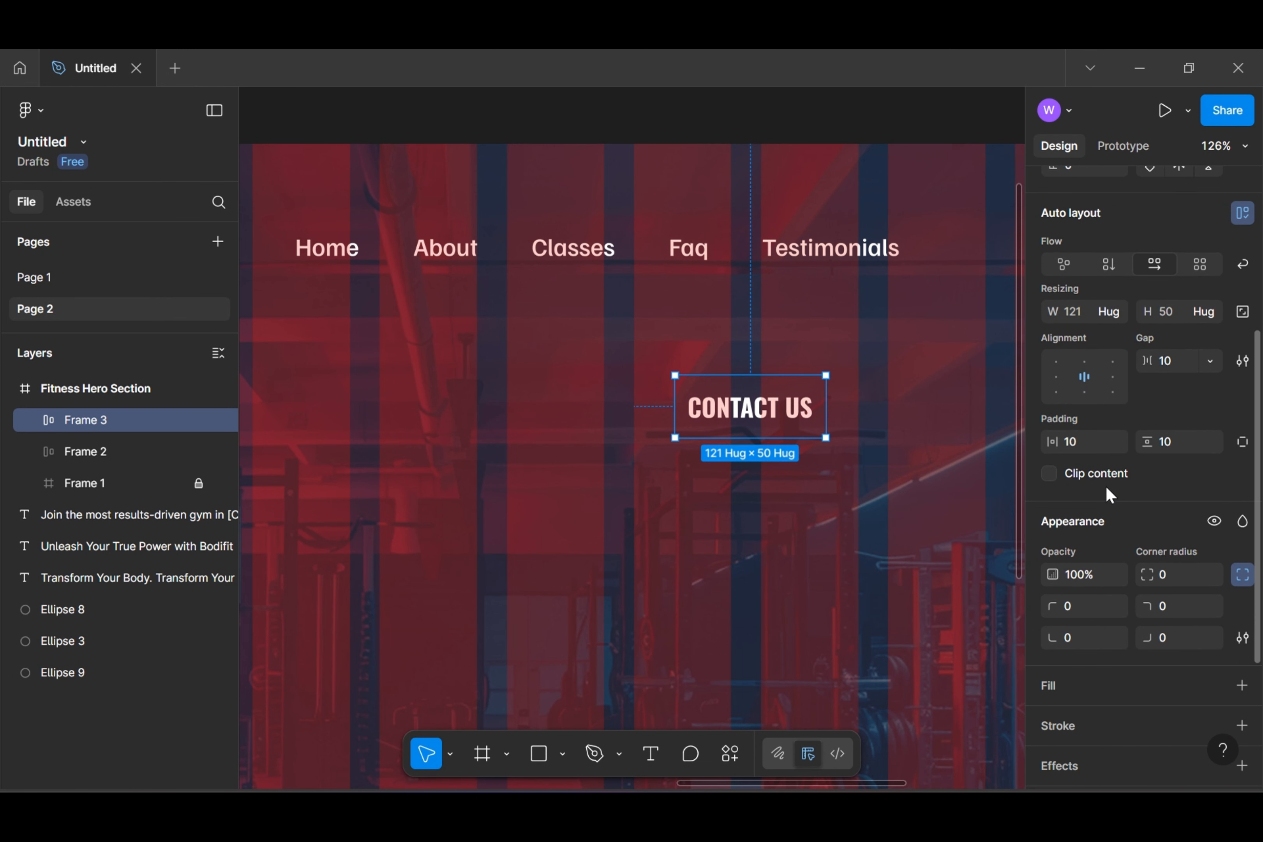
pyautogui.click(1095, 439)
pyautogui.write('32')
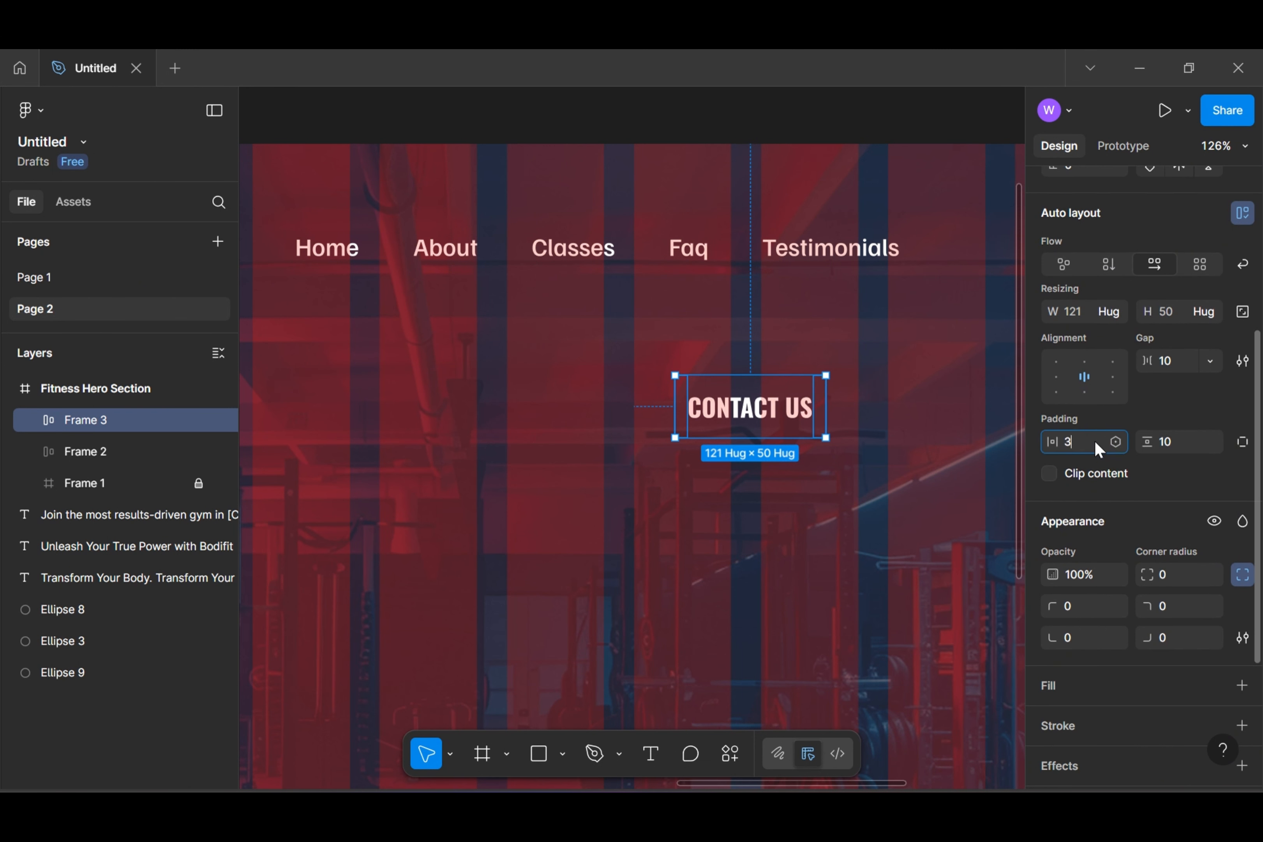
pyautogui.click(1174, 443)
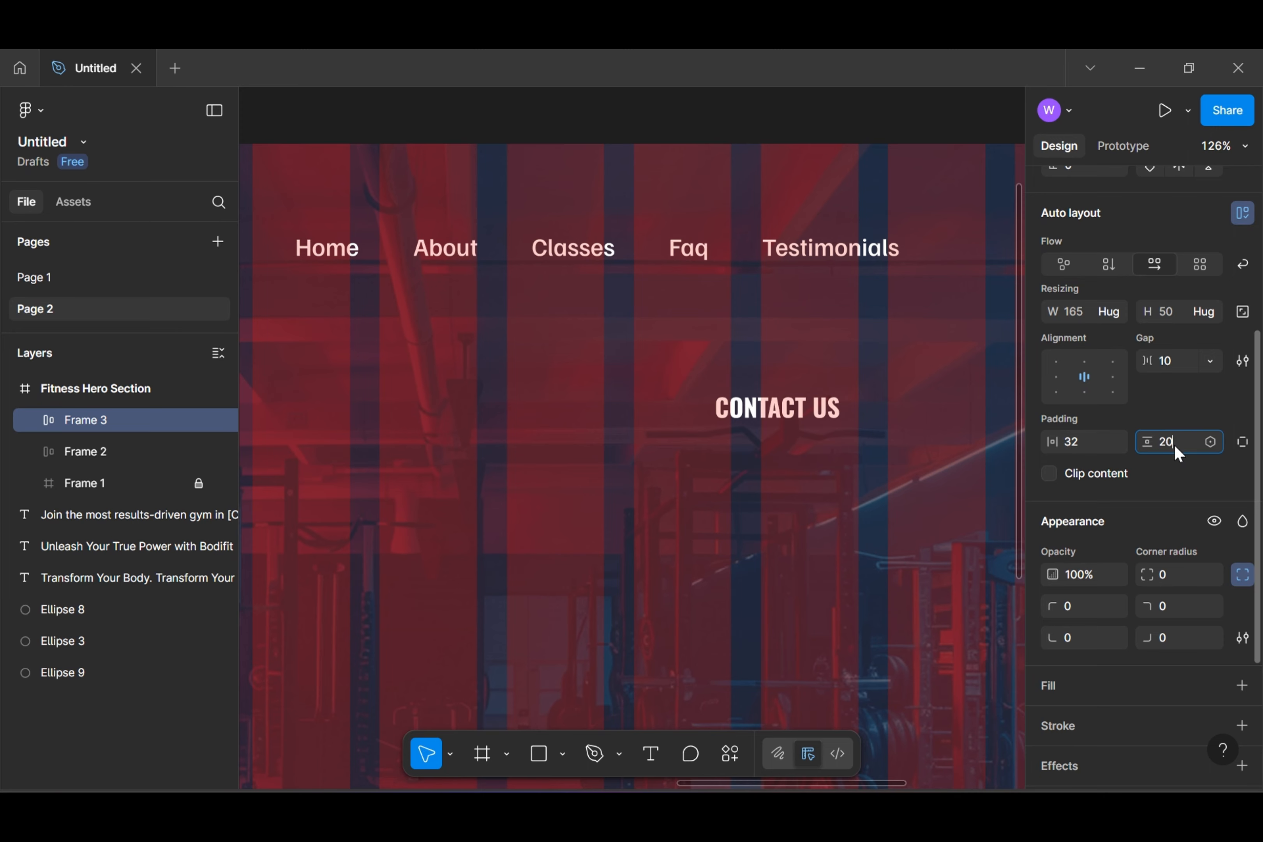
pyautogui.write('20')
pyautogui.press('Return')
# Fill the Contact Us button with the red sampled from the red palette circle (EF233C)
pyautogui.scroll(-4, 1163, 514)
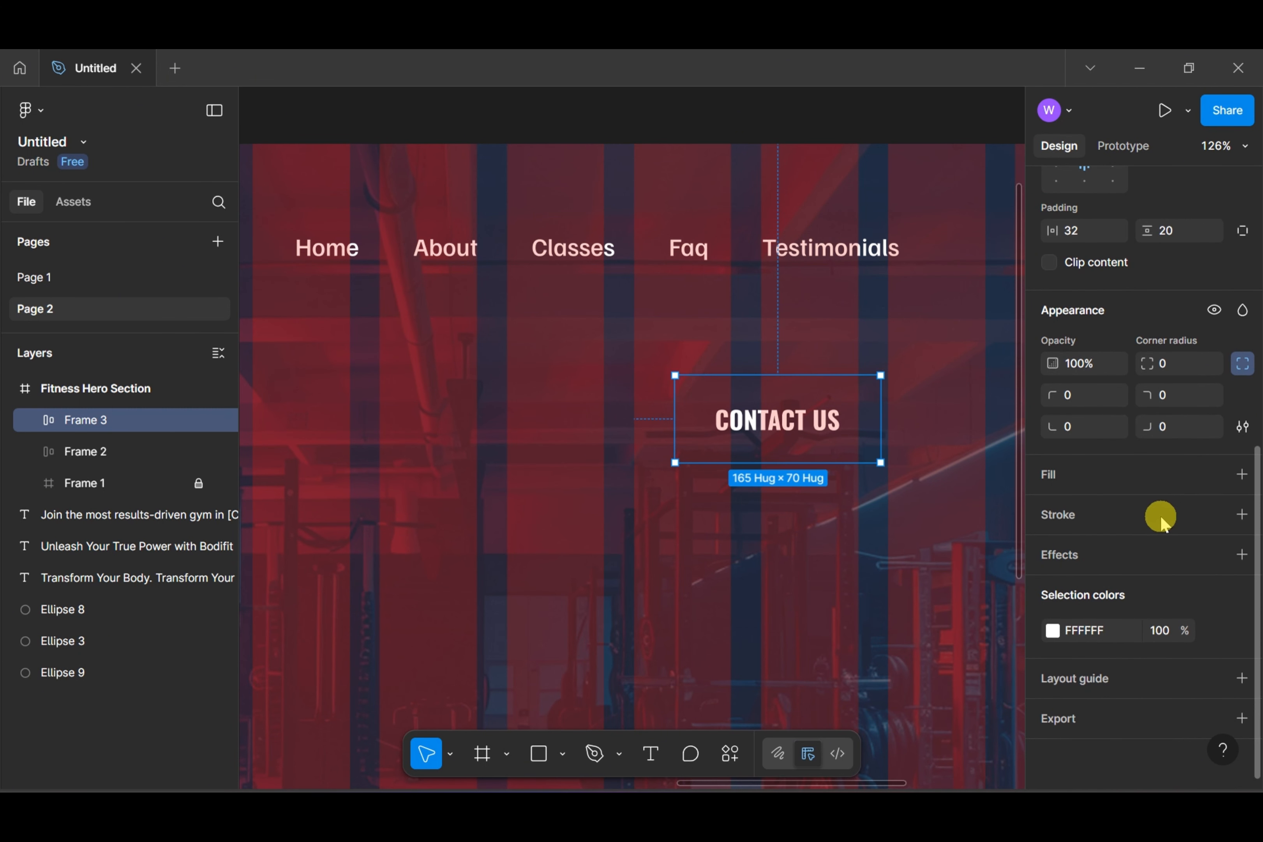
pyautogui.click(1243, 475)
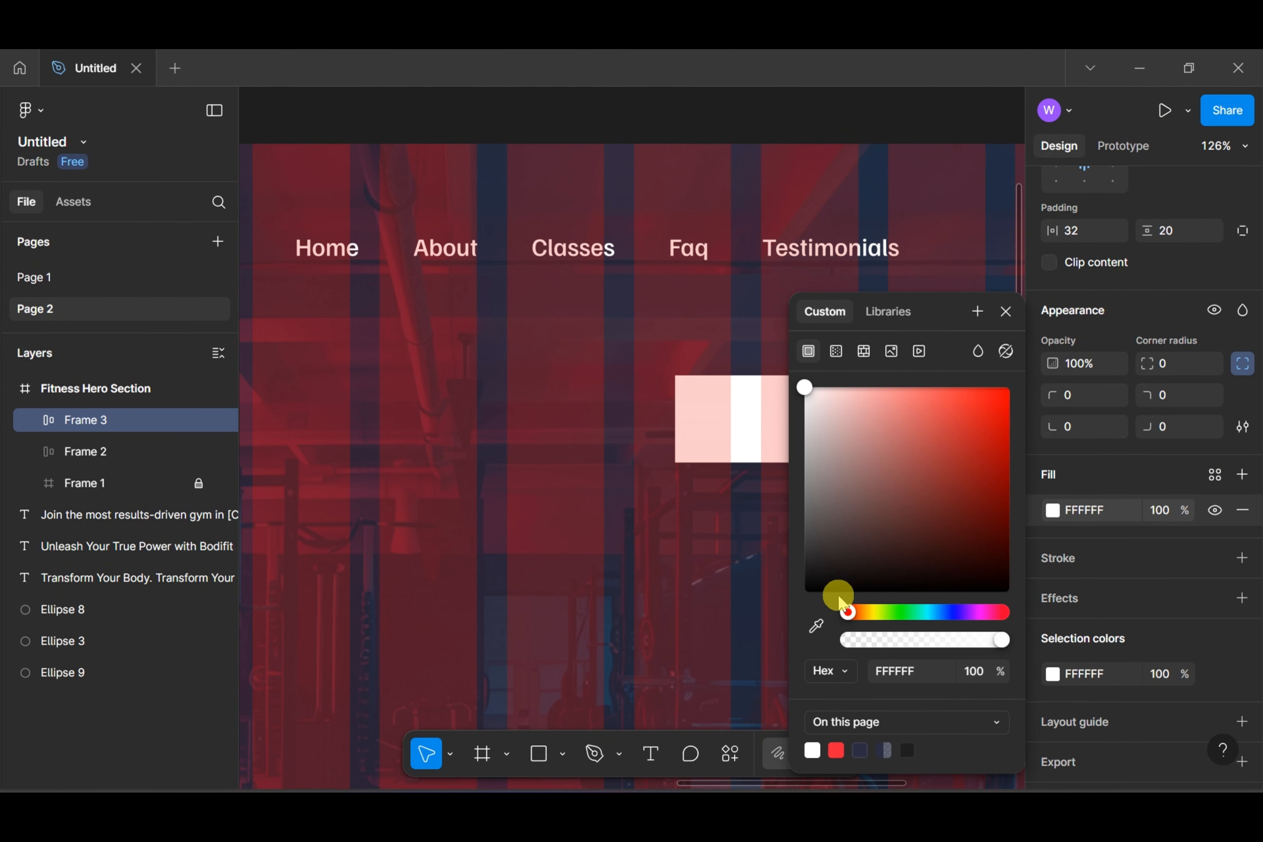
pyautogui.click(816, 625)
pyautogui.scroll(5, 475, 398)
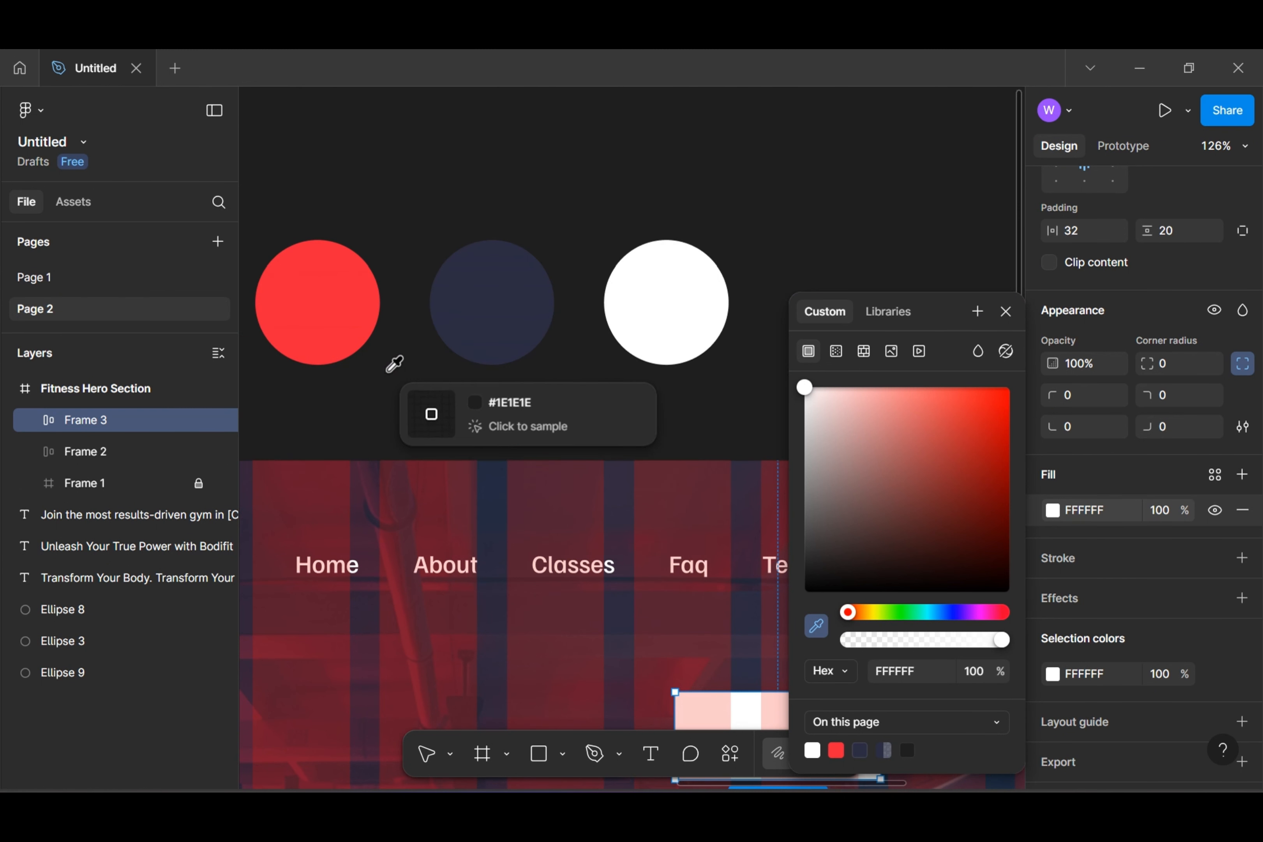
pyautogui.click(324, 287)
pyautogui.scroll(-5, 608, 444)
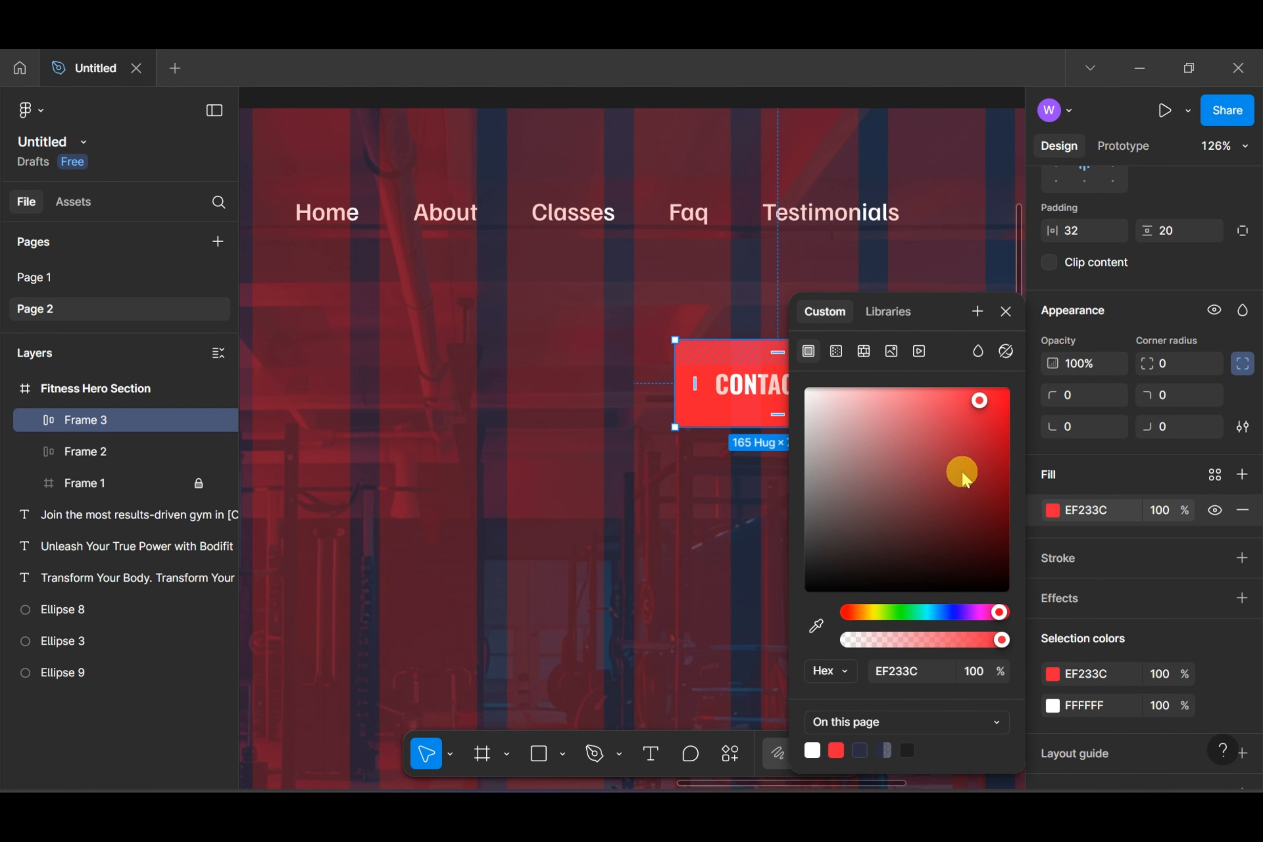
# Give the Contact Us button an outside stroke of weight 1 in the red sampled from the palette circle (EF233C)
pyautogui.click(1243, 557)
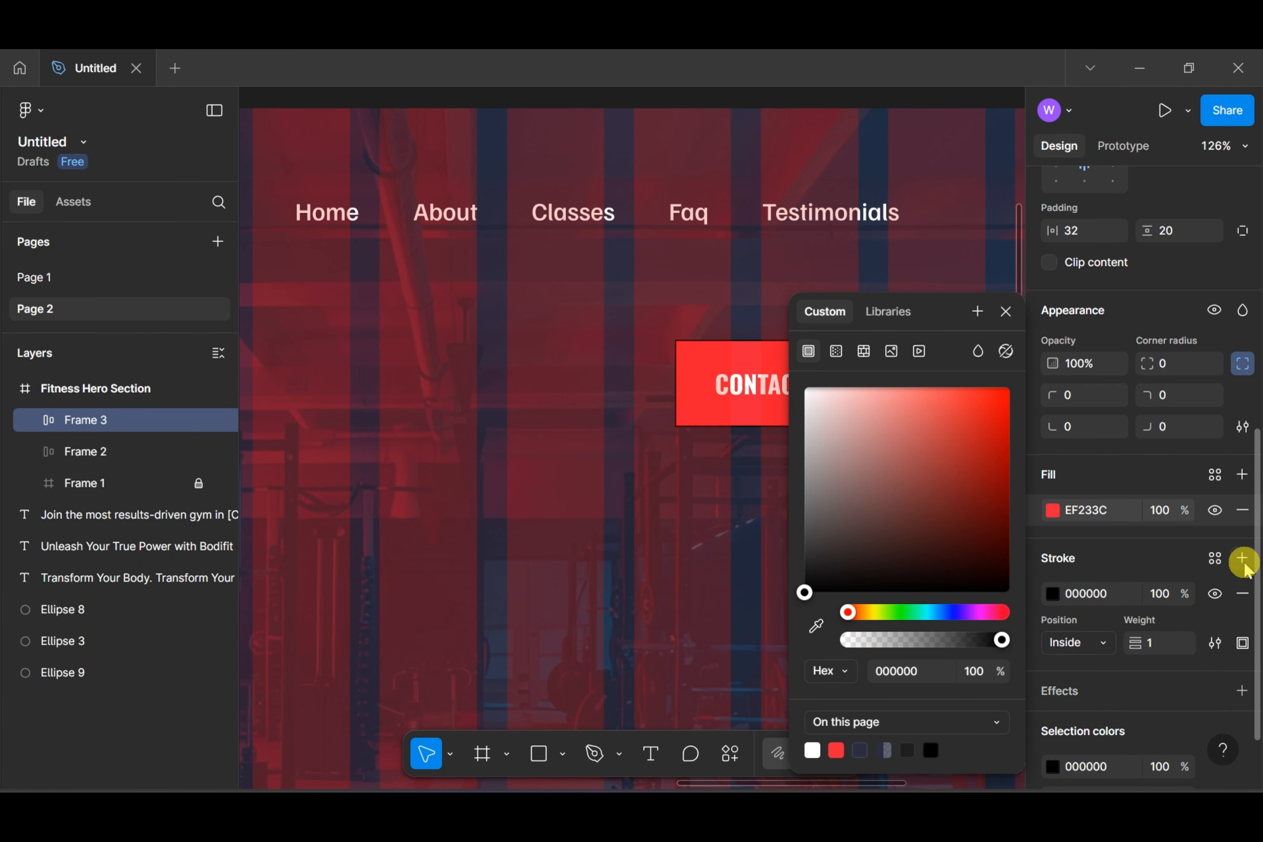
pyautogui.click(1057, 593)
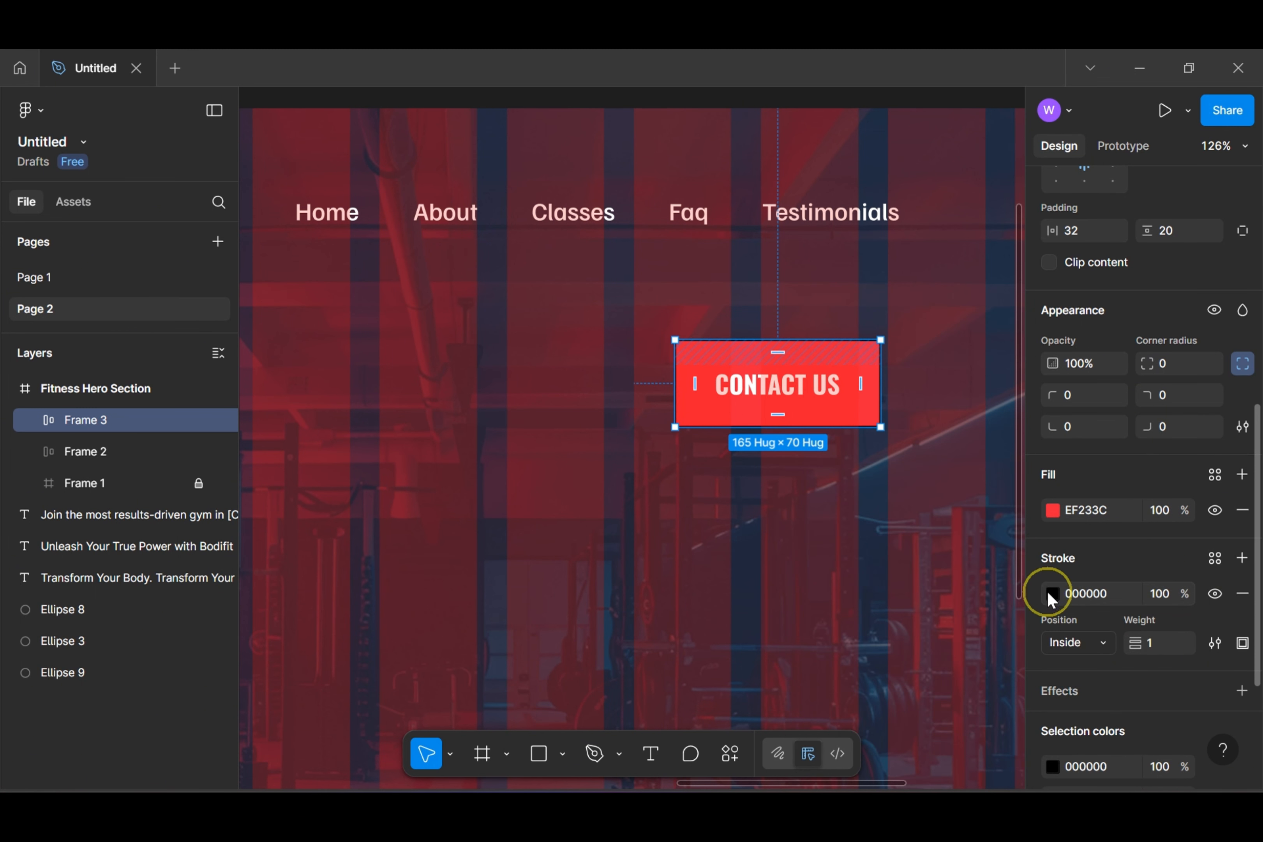
pyautogui.click(1047, 590)
pyautogui.click(813, 623)
pyautogui.scroll(5, 666, 531)
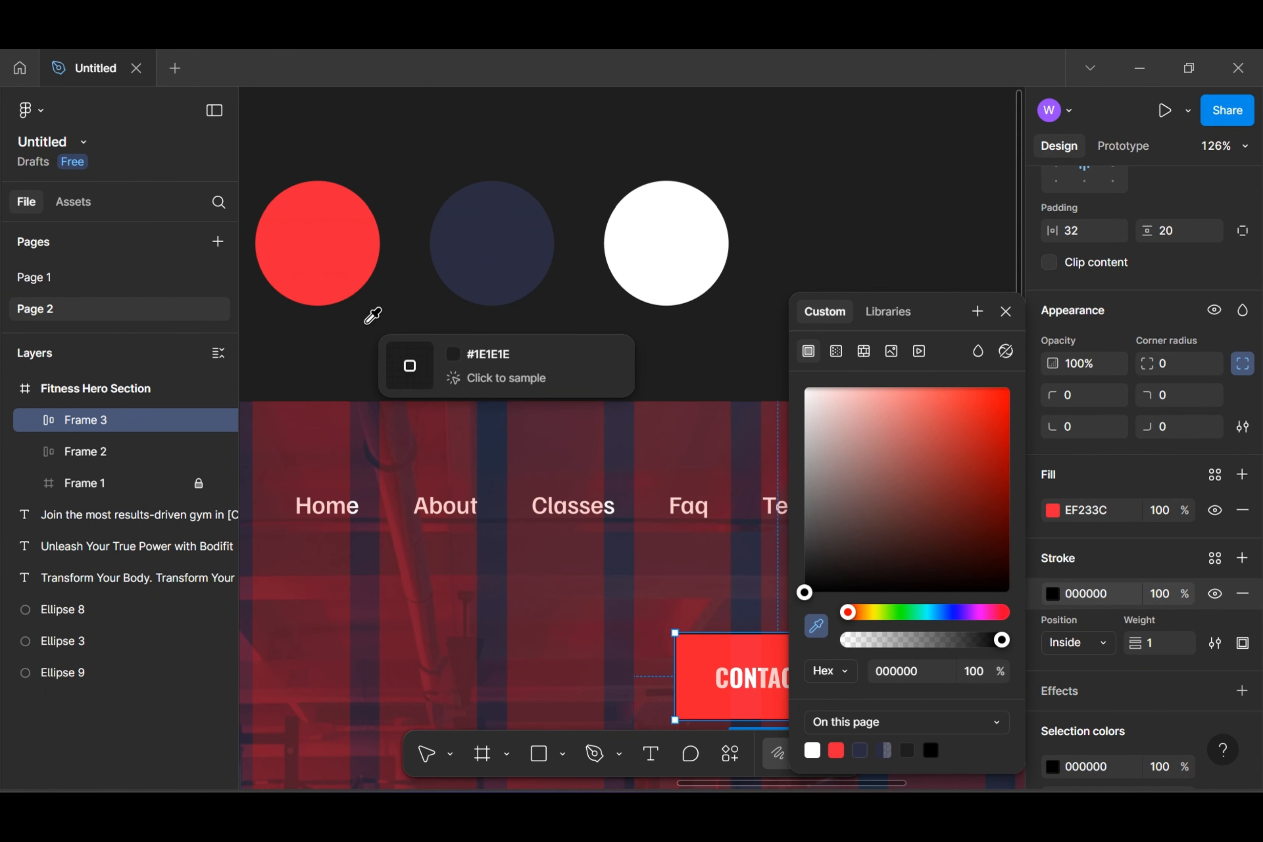
pyautogui.click(313, 243)
pyautogui.scroll(-7, 630, 413)
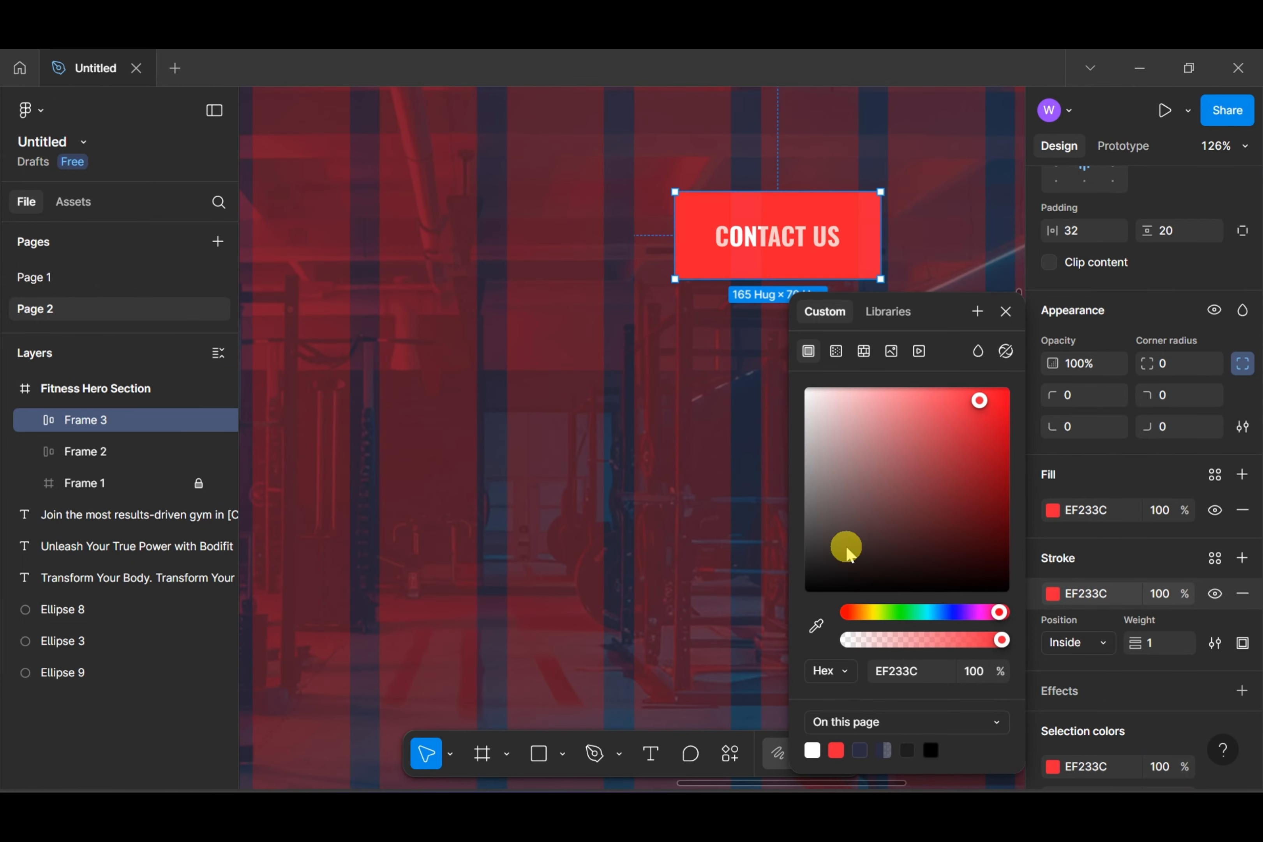
pyautogui.click(1078, 643)
pyautogui.click(1085, 667)
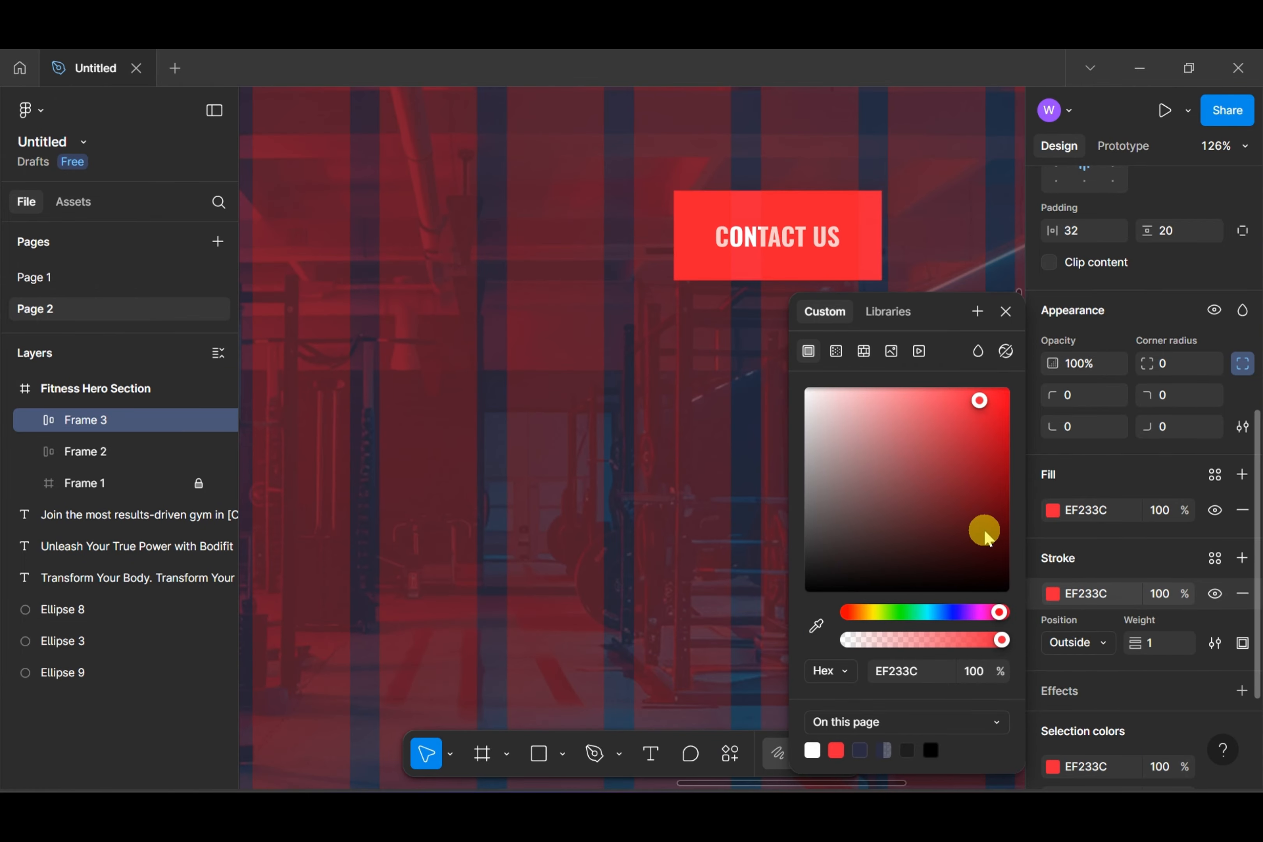
pyautogui.click(913, 229)
# Place a copy of the Contact Us button above the hero frame, beside the white palette circle
pyautogui.scroll(-6, 694, 291)
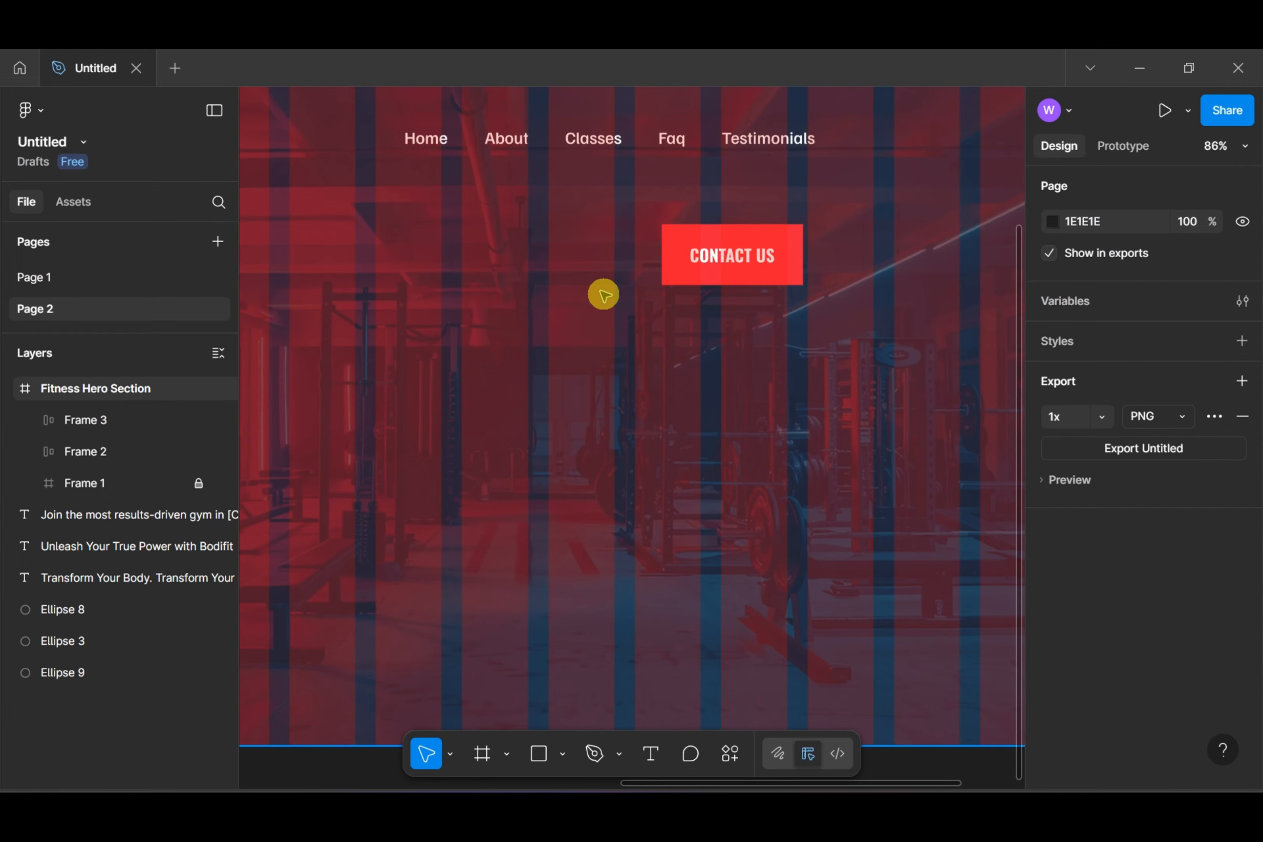
pyautogui.scroll(1, 654, 271)
pyautogui.scroll(3, 808, 160)
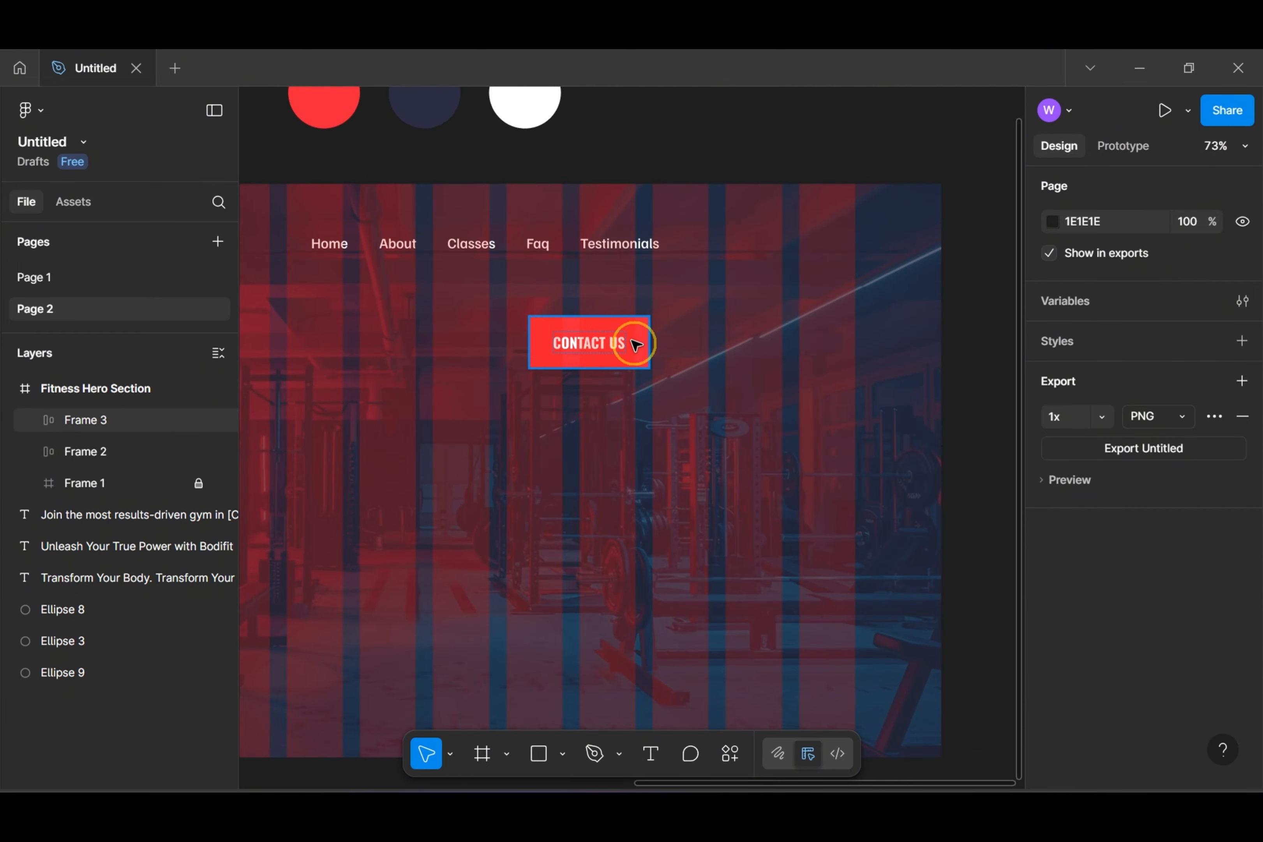
pyautogui.click(634, 343)
pyautogui.moveTo(590, 350); pyautogui.dragTo(706, 136)
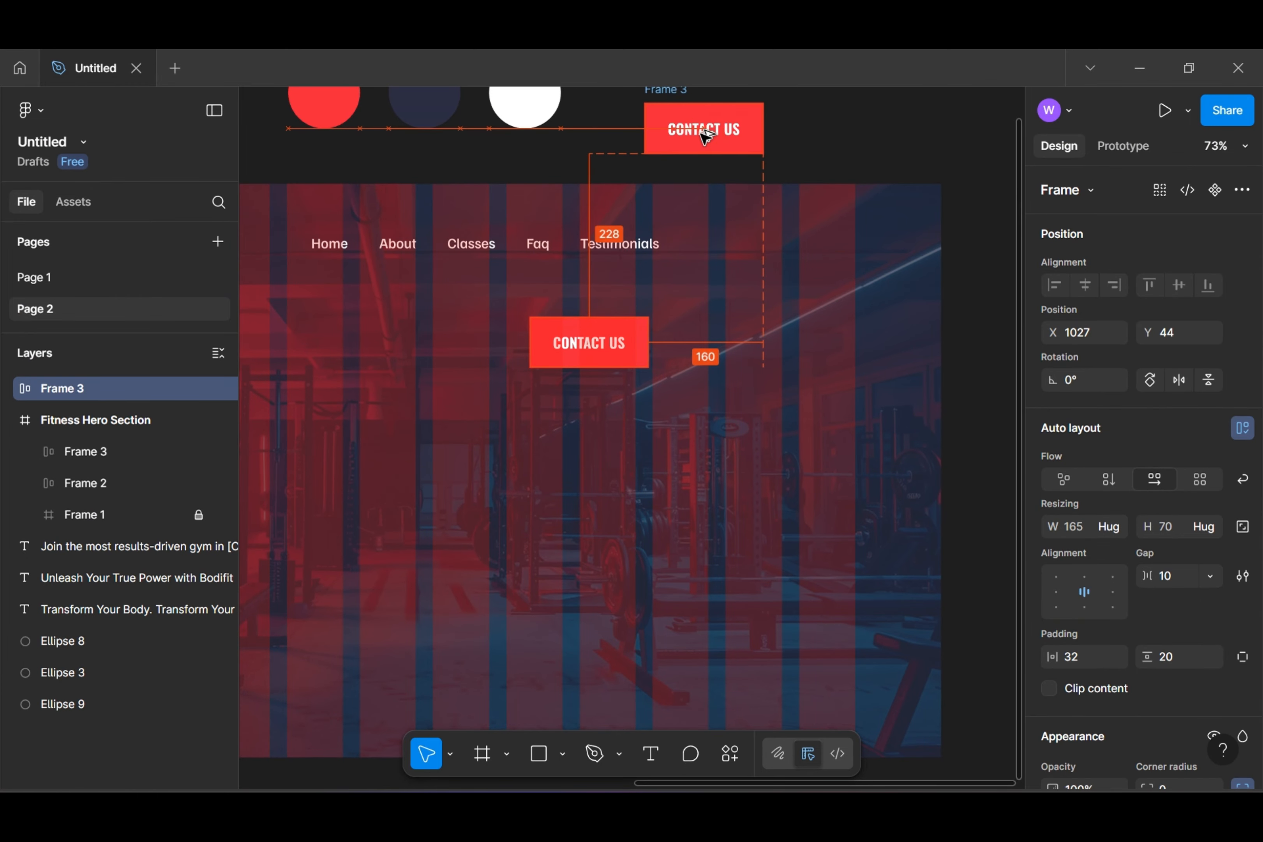
# Move the hero's Contact Us button to the end of the navigation row, flush with the last grid column, at X 1155, Y 47
pyautogui.click(595, 358)
pyautogui.moveTo(595, 359); pyautogui.dragTo(823, 282)
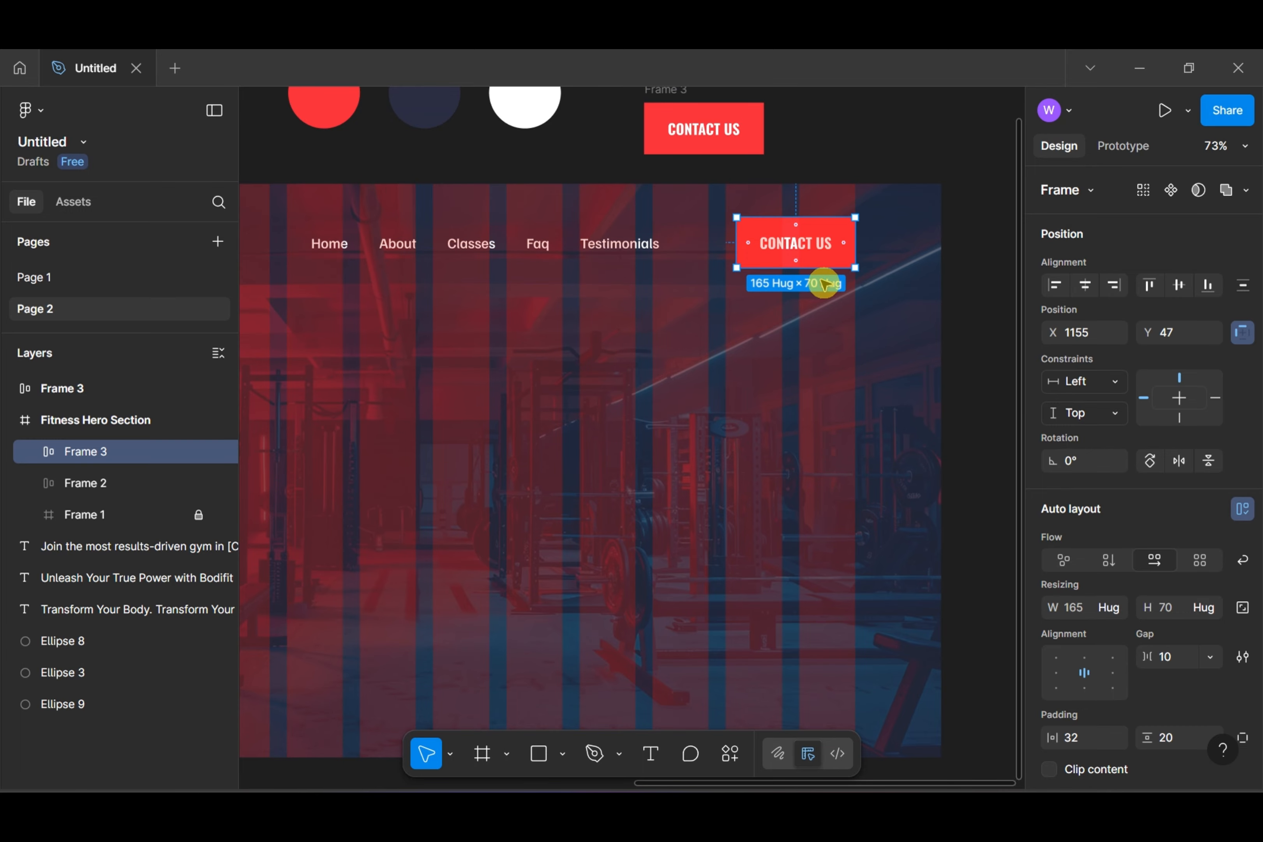
pyautogui.scroll(-5, 381, 218)
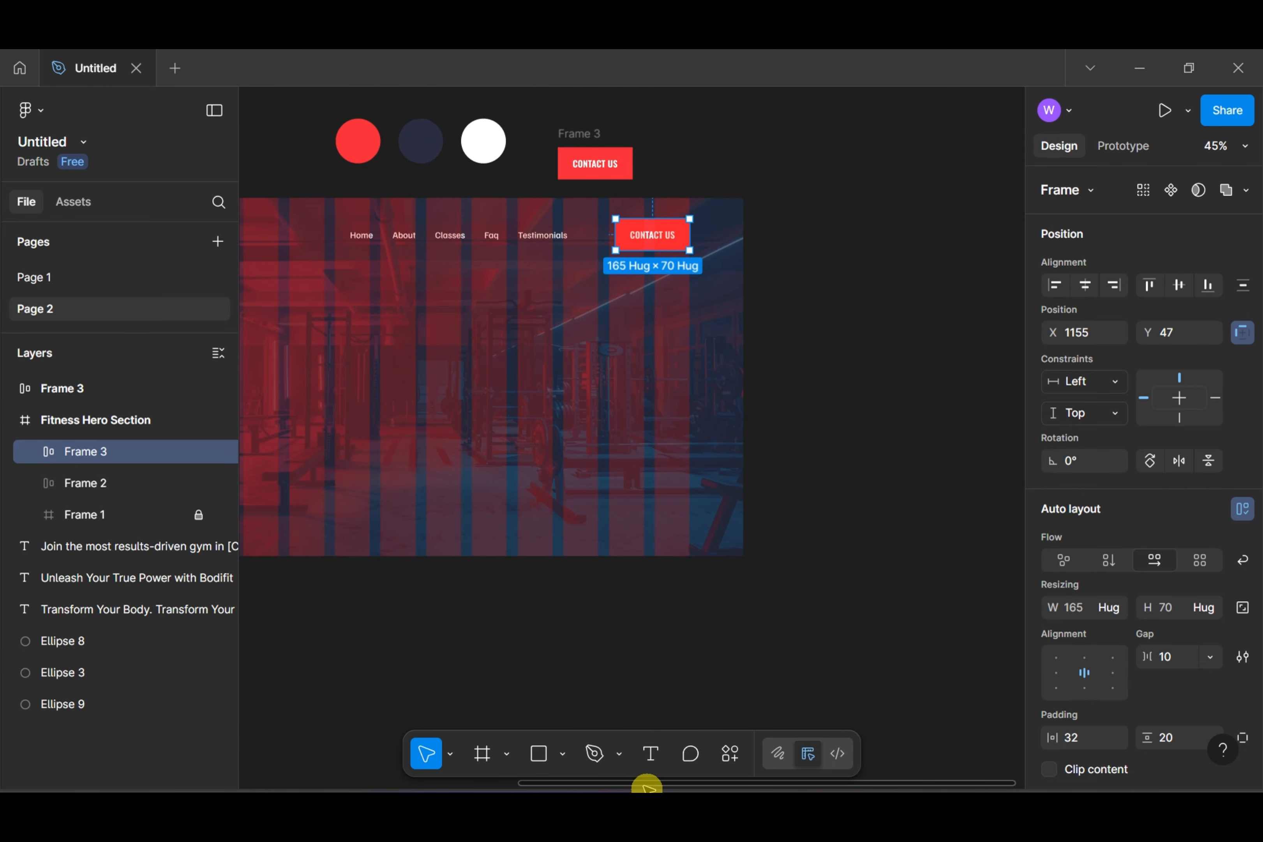
pyautogui.moveTo(647, 783); pyautogui.dragTo(511, 783)
pyautogui.scroll(2, 361, 171)
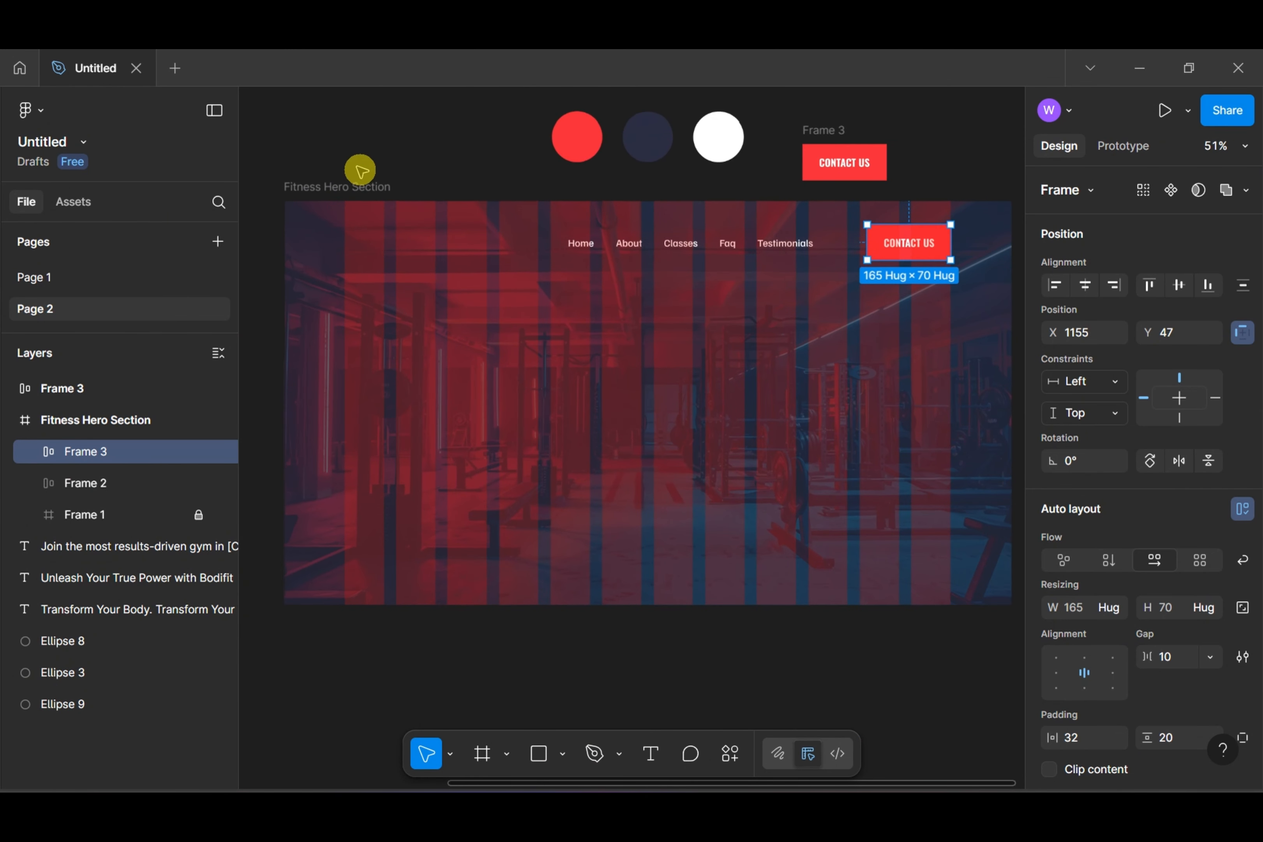
# Place the logo file from the assets folder and move it to the start of the hero's navigation row, at X 120, Y 60
pyautogui.scroll(2, 360, 170)
pyautogui.click(417, 190)
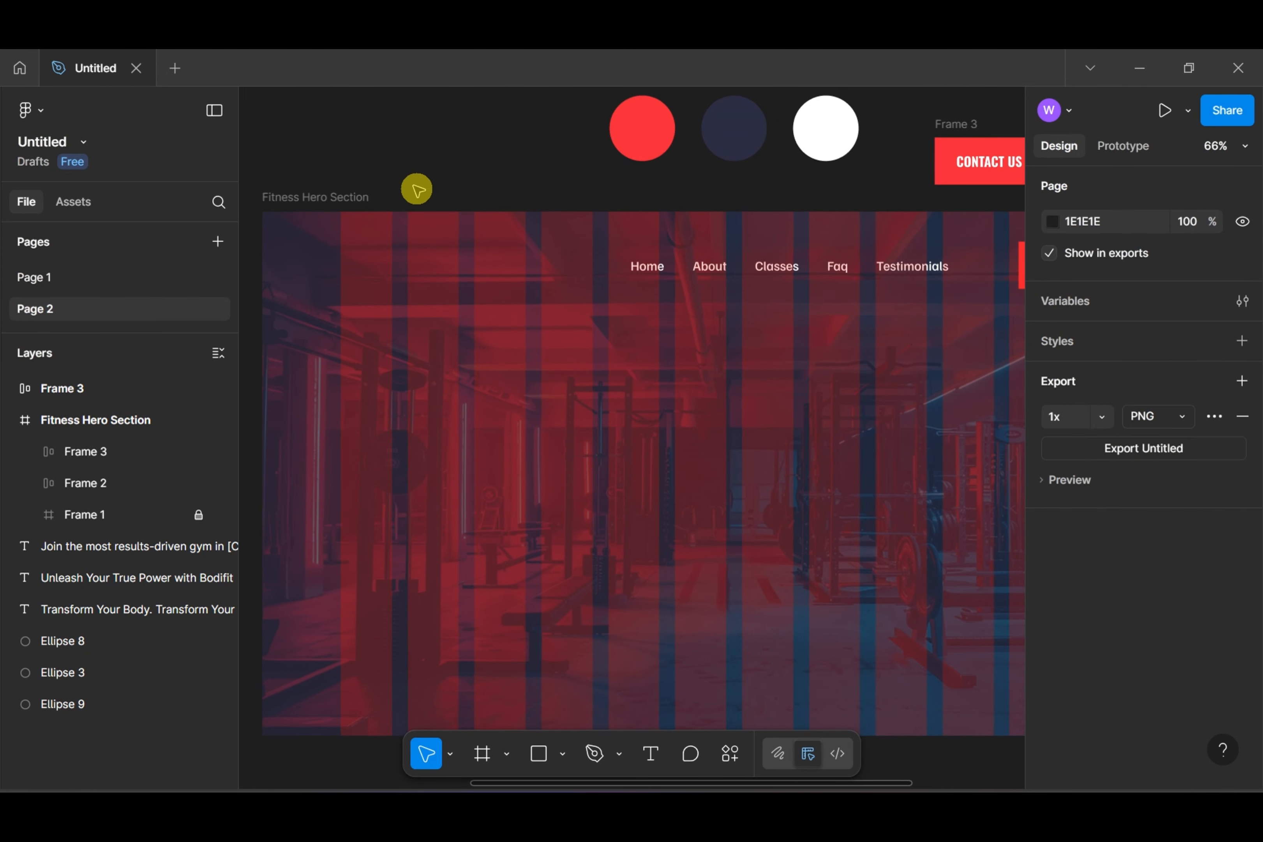
pyautogui.hotkey('ctrl', 'shift', 'k')
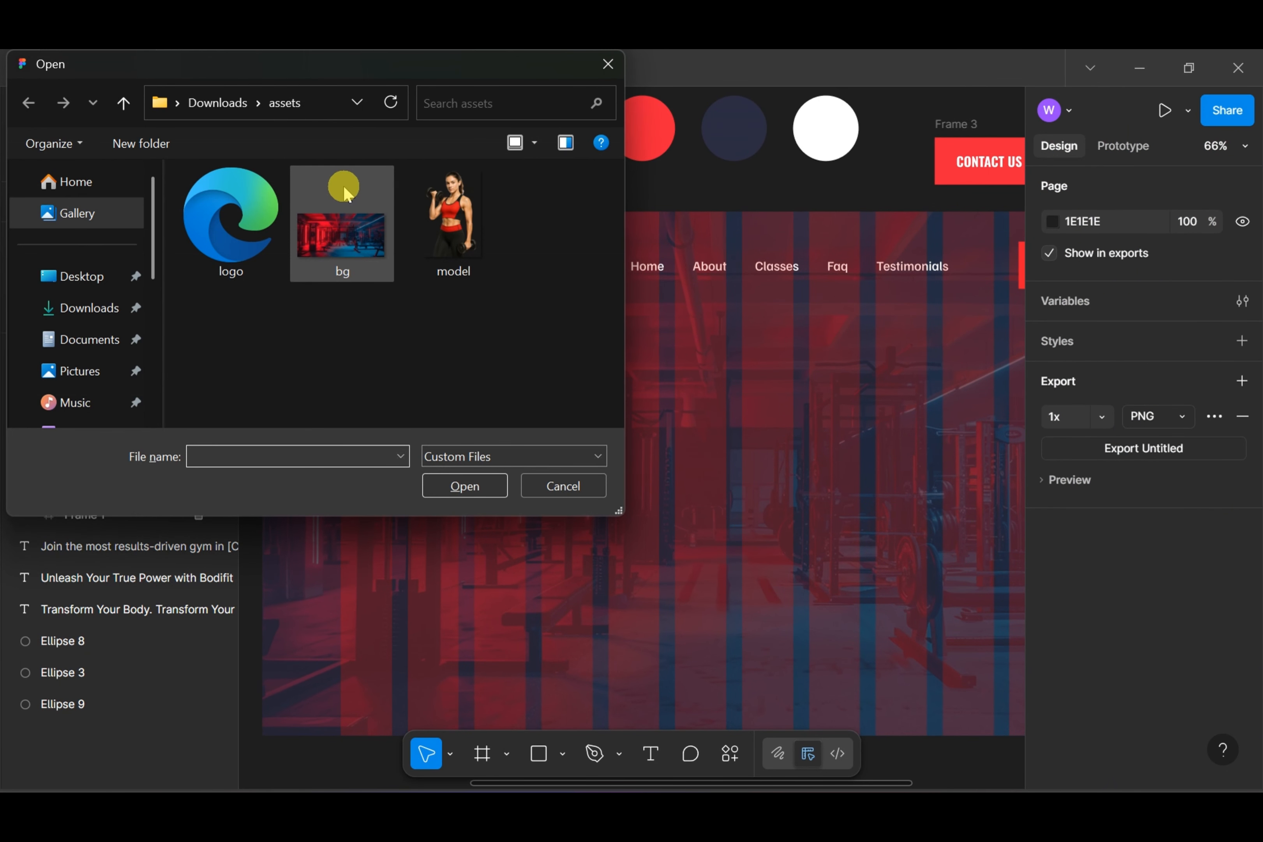
pyautogui.doubleClick(251, 220)
pyautogui.click(429, 142)
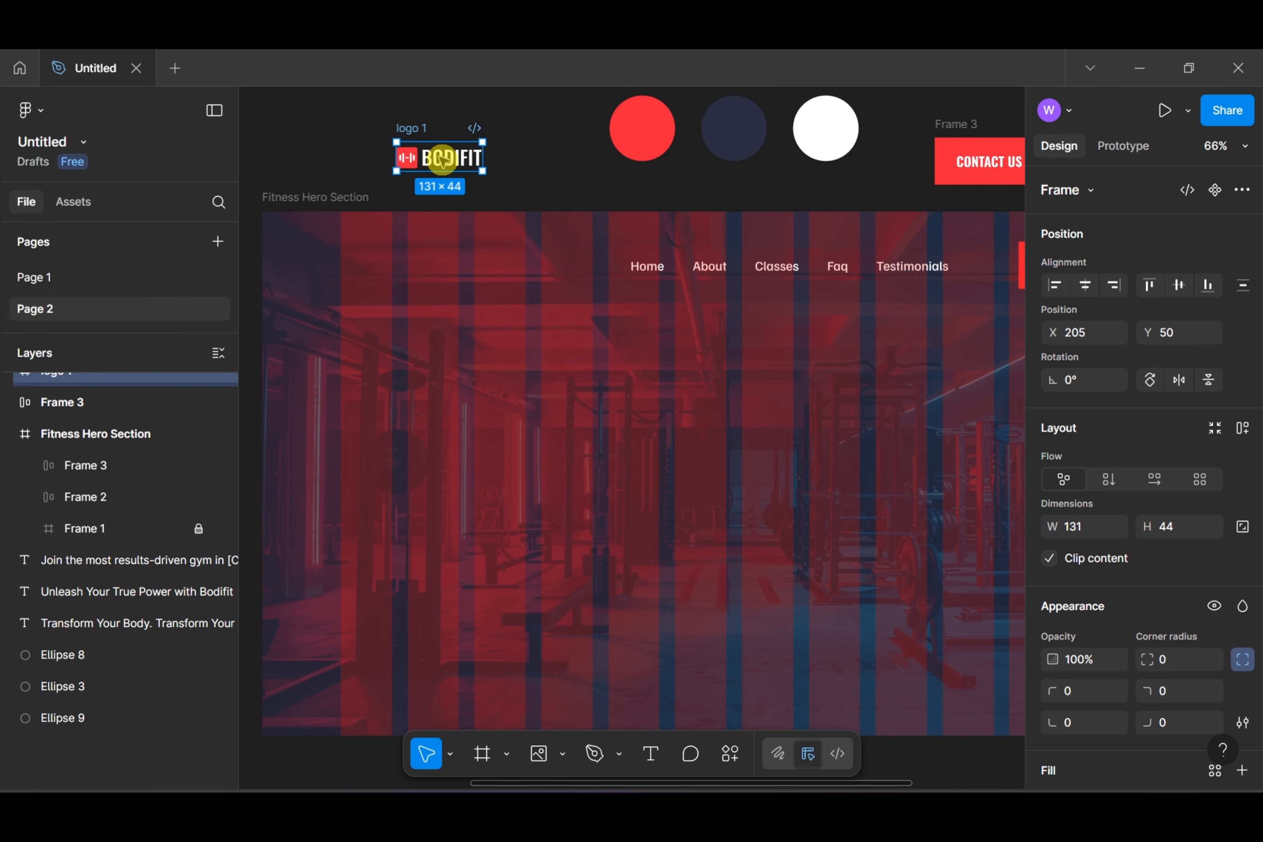
pyautogui.moveTo(418, 133); pyautogui.dragTo(366, 246)
pyautogui.scroll(-1, 359, 269)
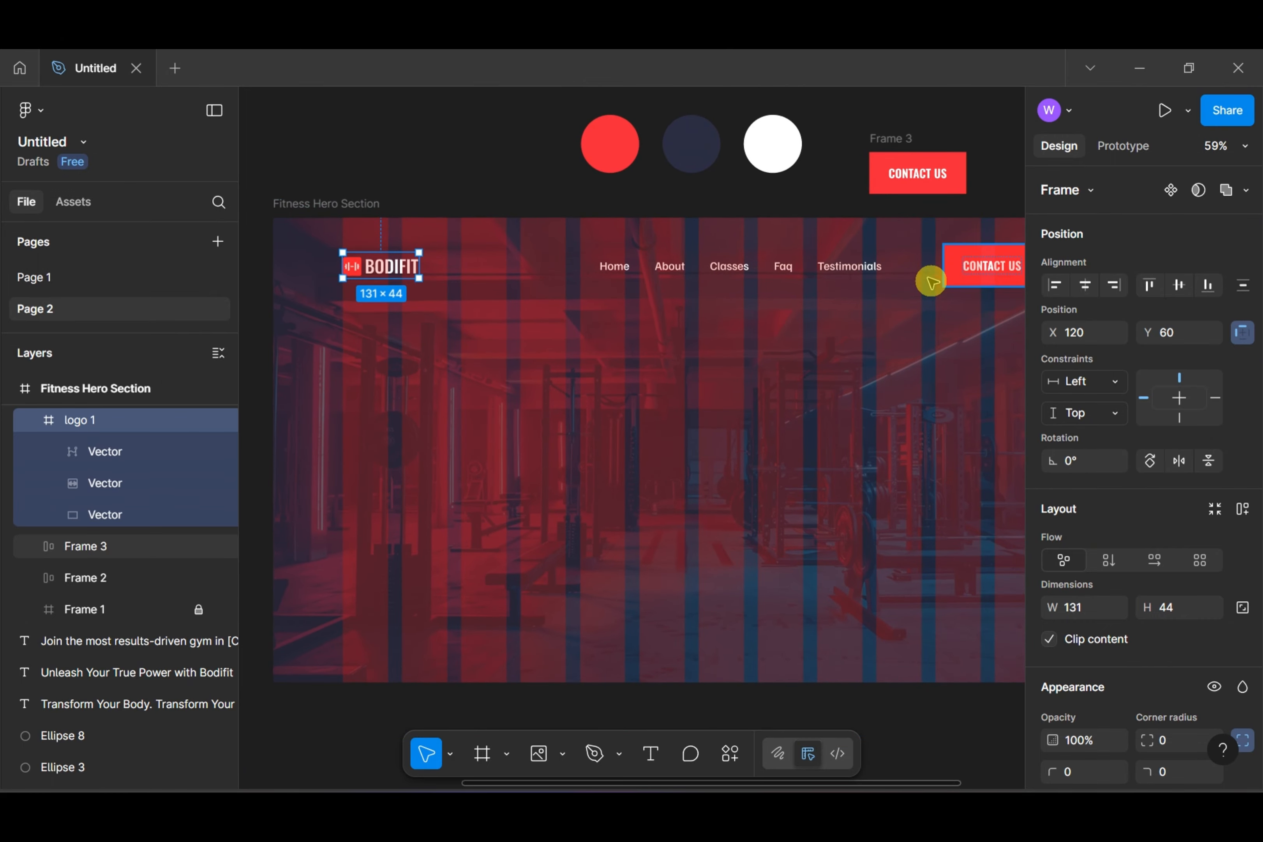
# Combine the logo, the navigation menu and the hero's Contact Us button into one auto layout frame
pyautogui.scroll(-2, 930, 274)
pyautogui.moveTo(862, 785); pyautogui.dragTo(917, 787)
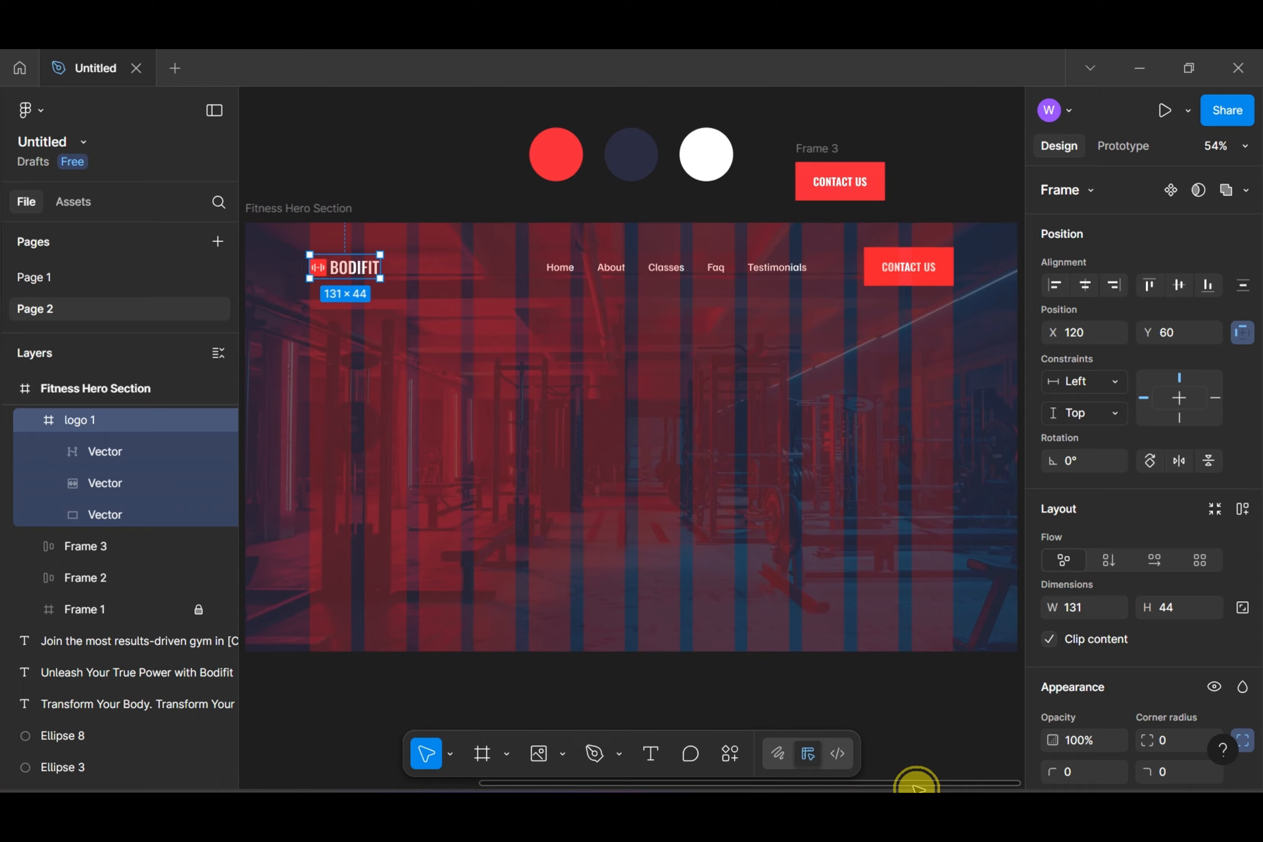
pyautogui.keyDown('shift'); pyautogui.click(660, 275); pyautogui.keyUp('shift')
pyautogui.keyDown('shift'); pyautogui.click(892, 268); pyautogui.keyUp('shift')
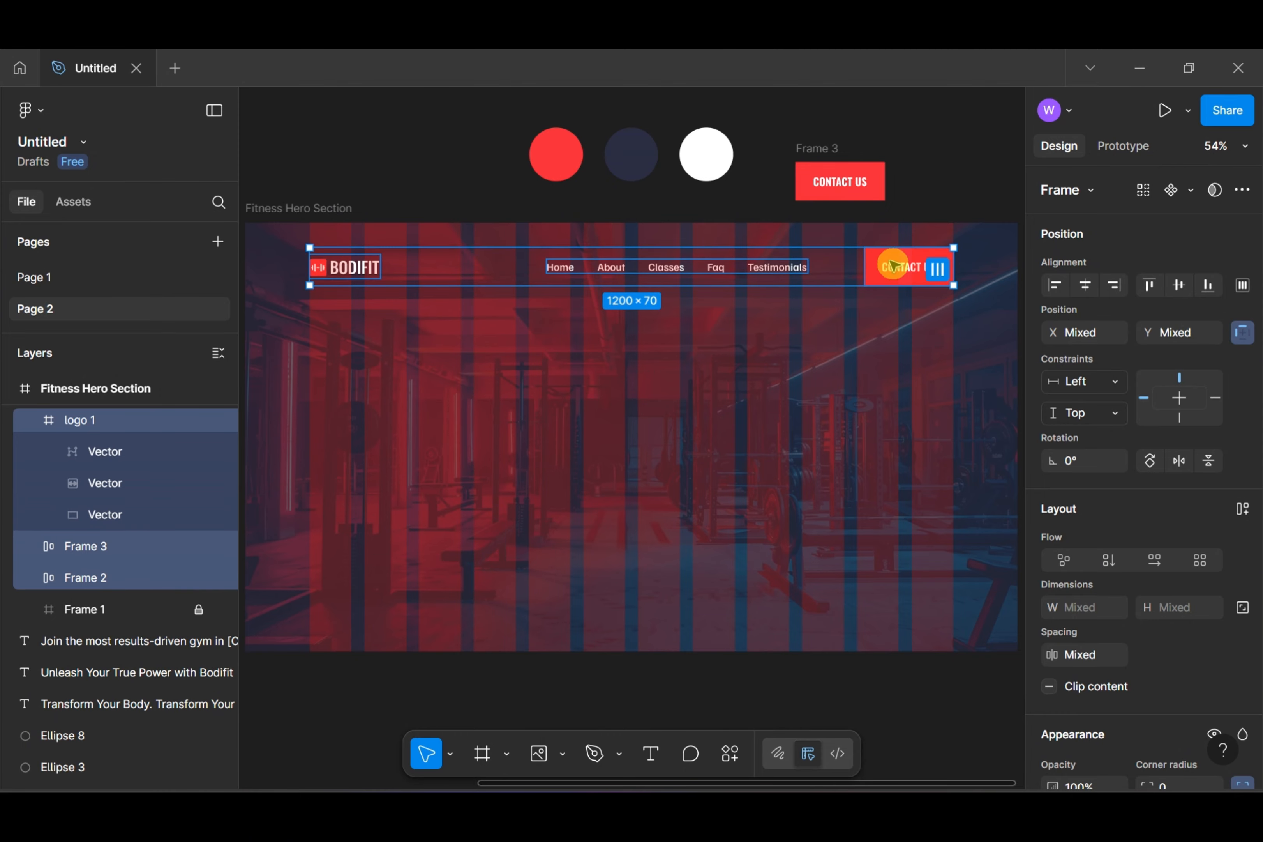
pyautogui.rightClick(892, 268)
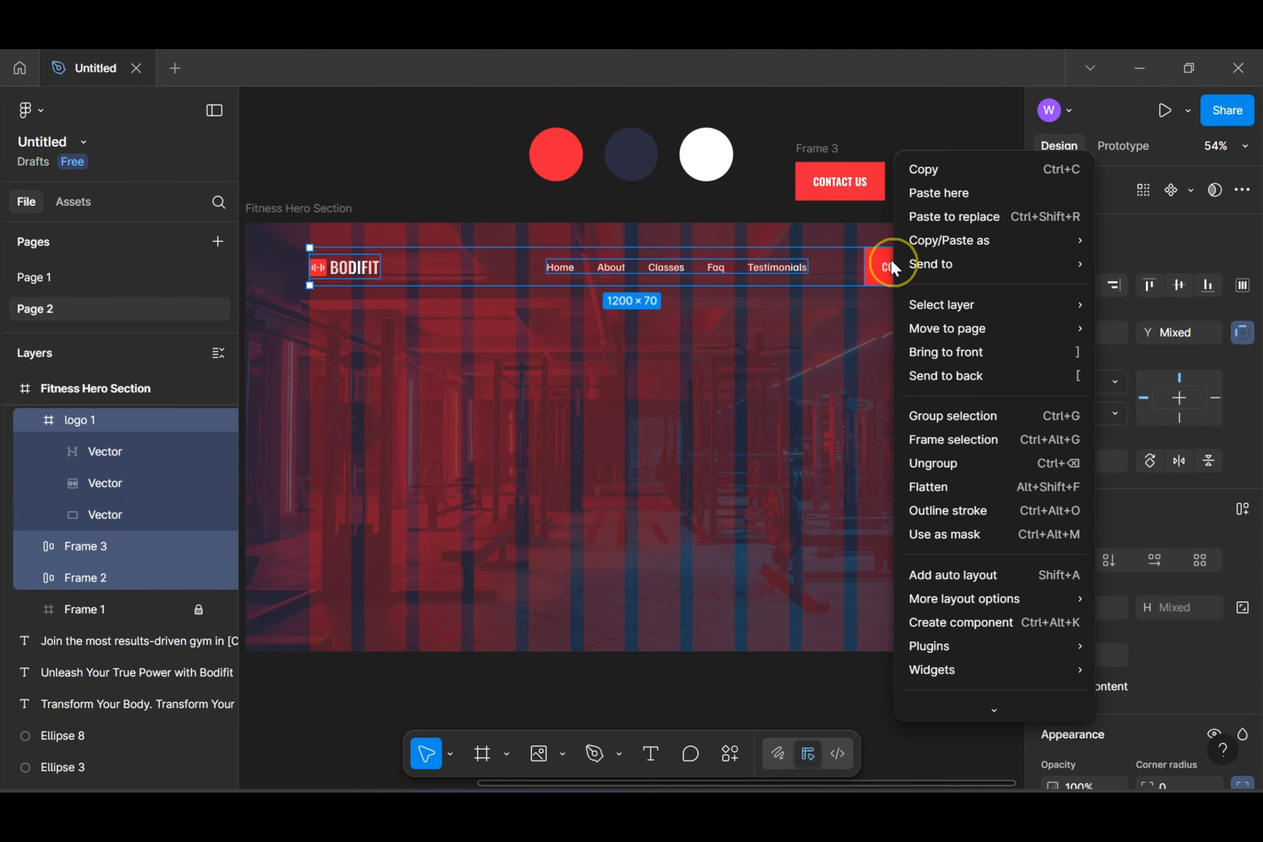
pyautogui.click(942, 578)
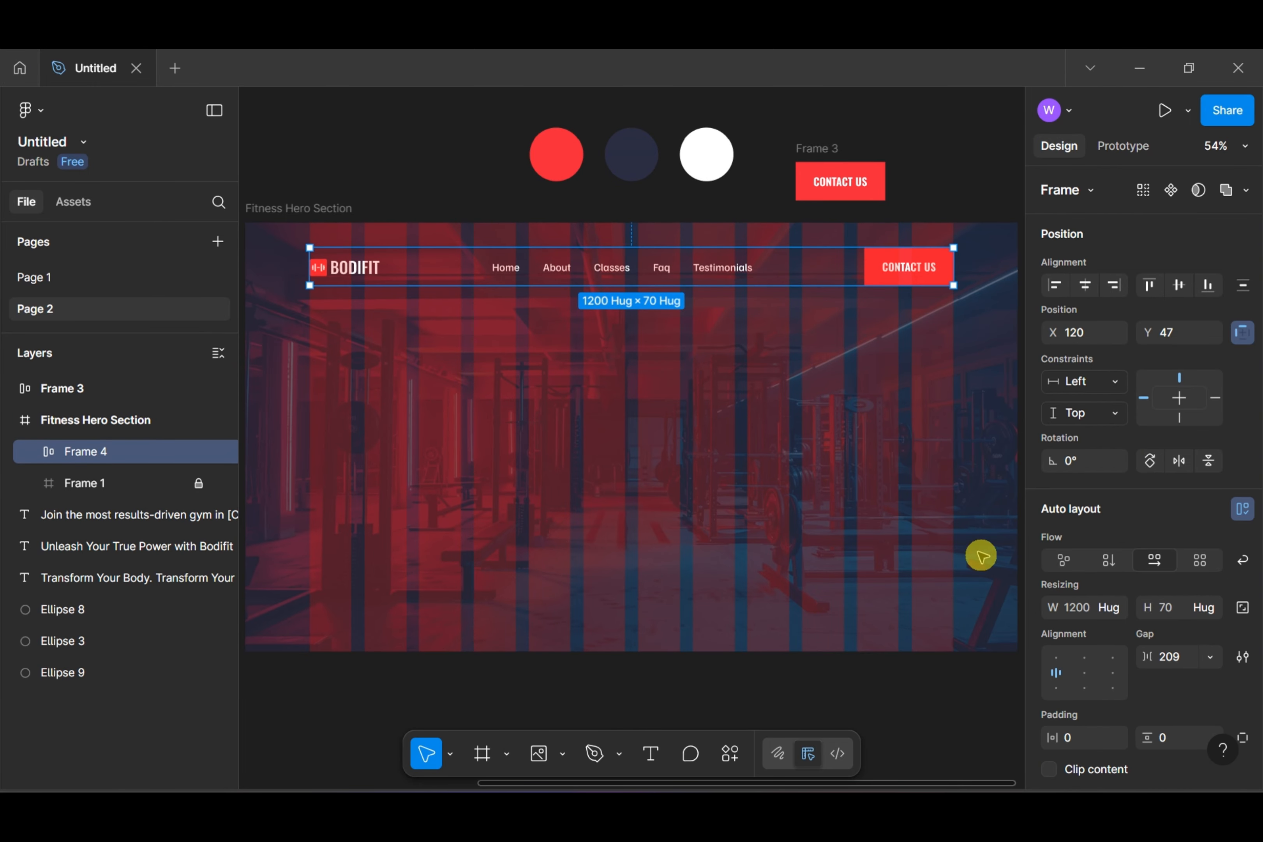
# Set the navigation bar's auto layout gap to Auto and its Y position to 32
pyautogui.click(1176, 653)
pyautogui.write('auto')
pyautogui.press('Return')
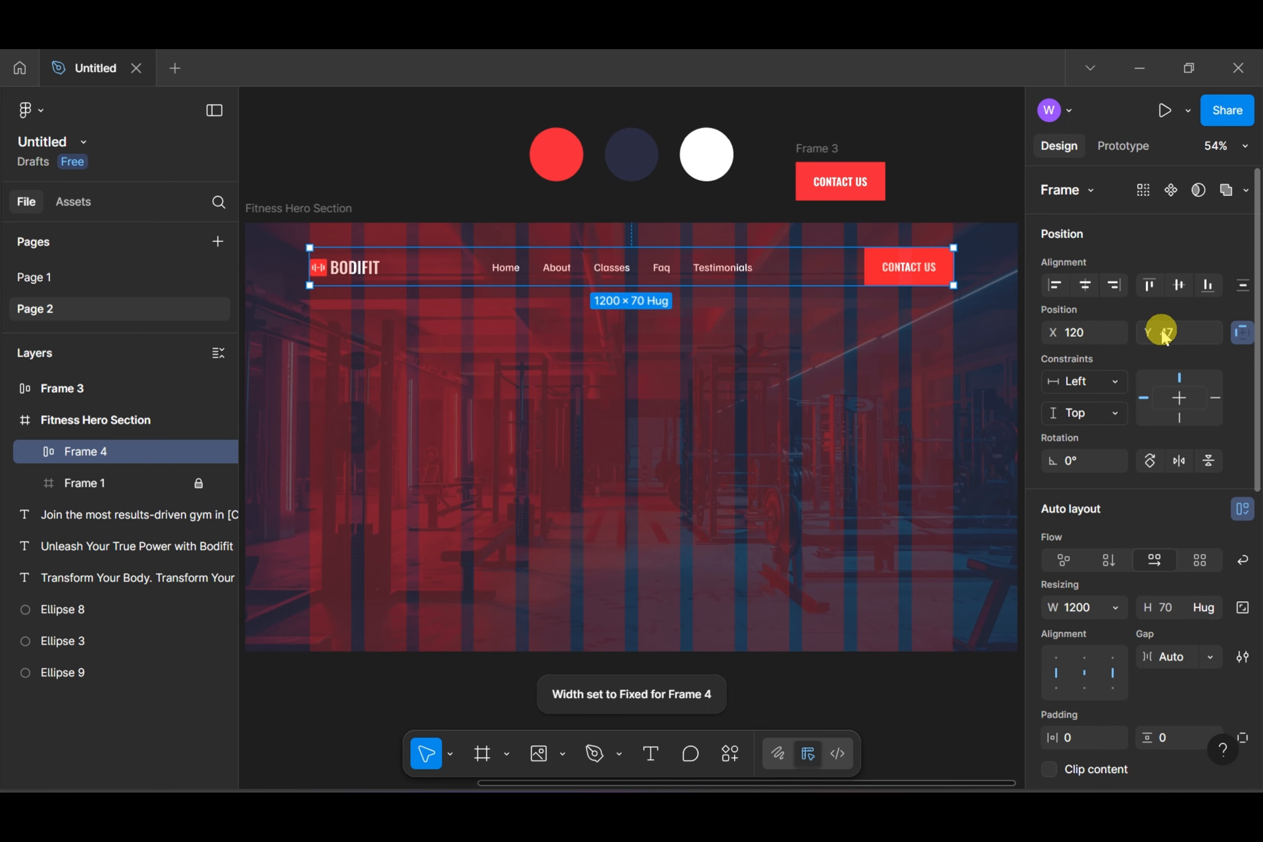
pyautogui.click(1185, 332)
pyautogui.press('Return')
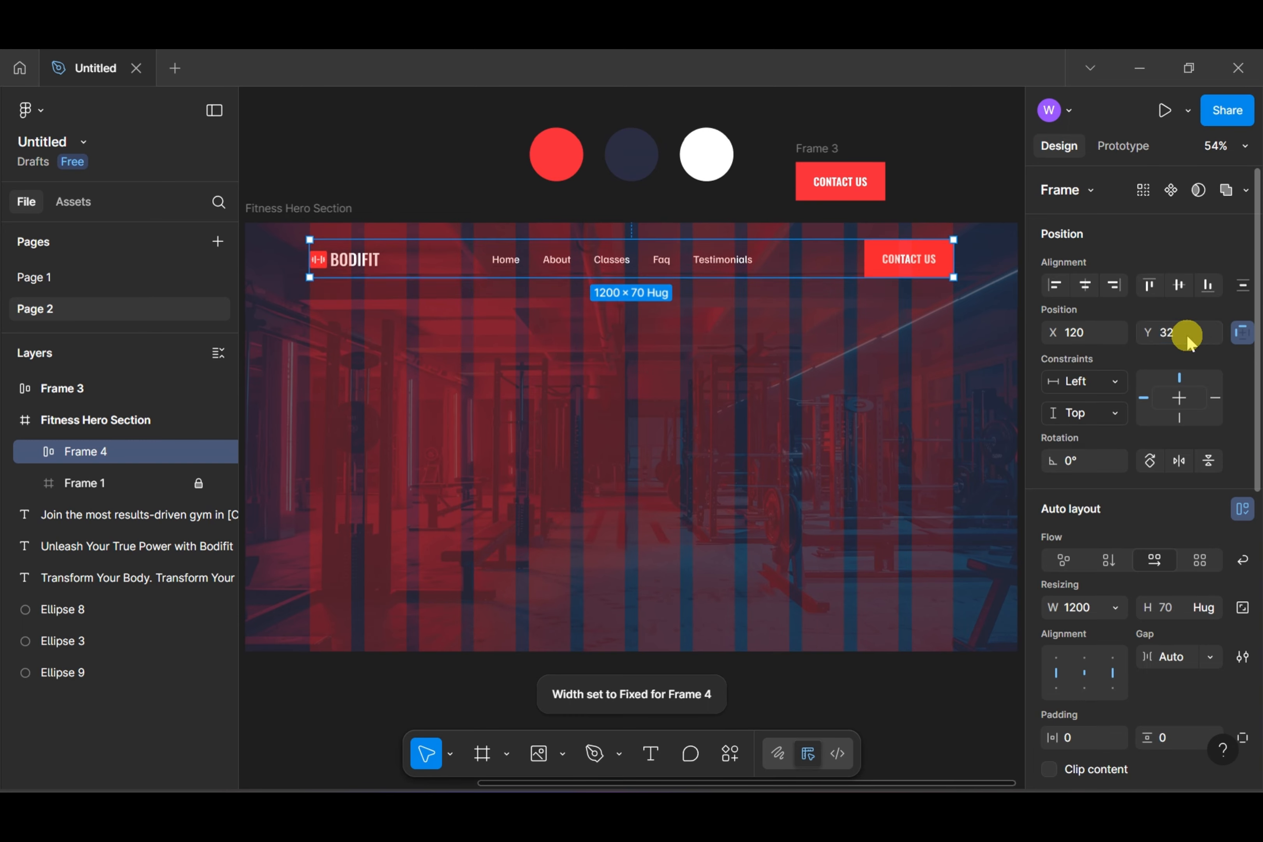
# Fill the Home menu item with the red sampled from the red palette circle (EF233C)
pyautogui.click(512, 259)
pyautogui.click(514, 260)
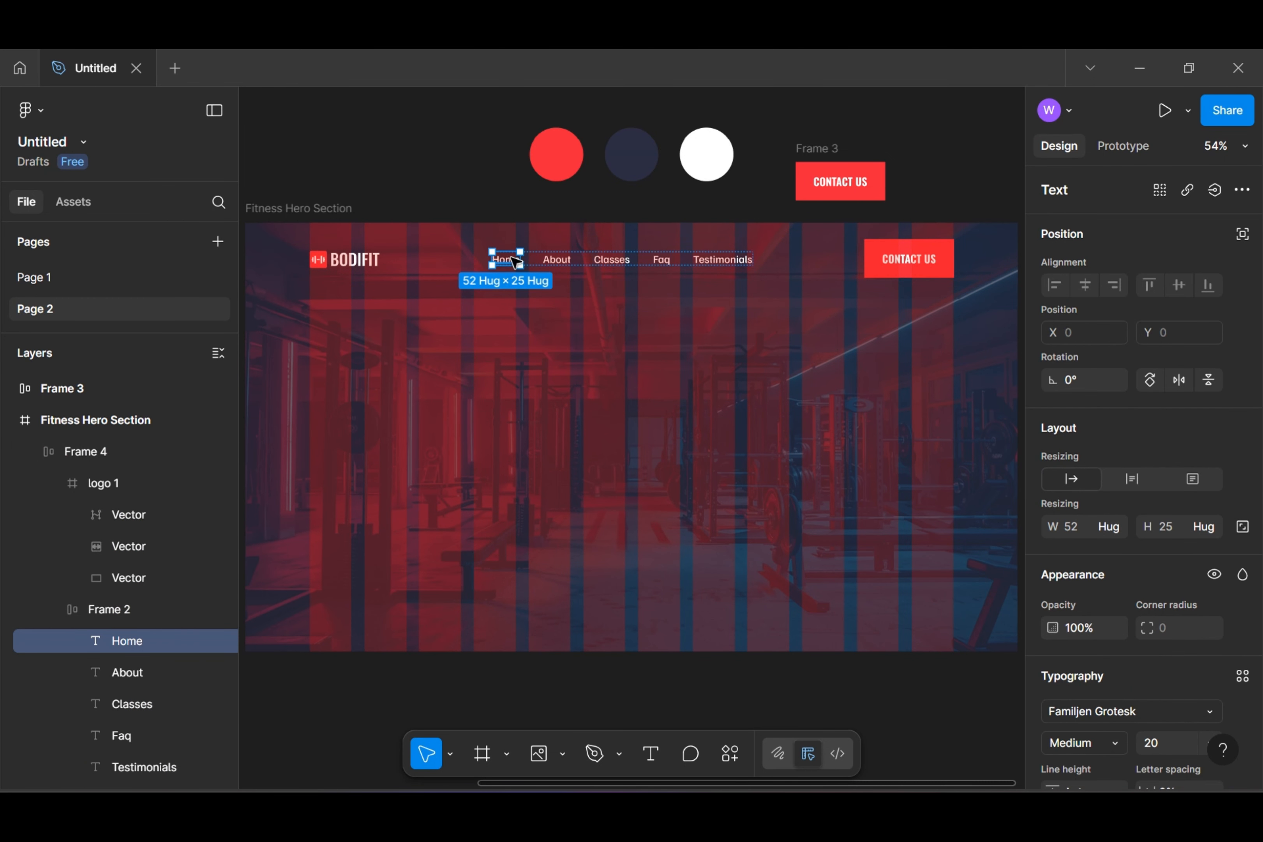
pyautogui.scroll(-4, 1089, 594)
pyautogui.click(1053, 726)
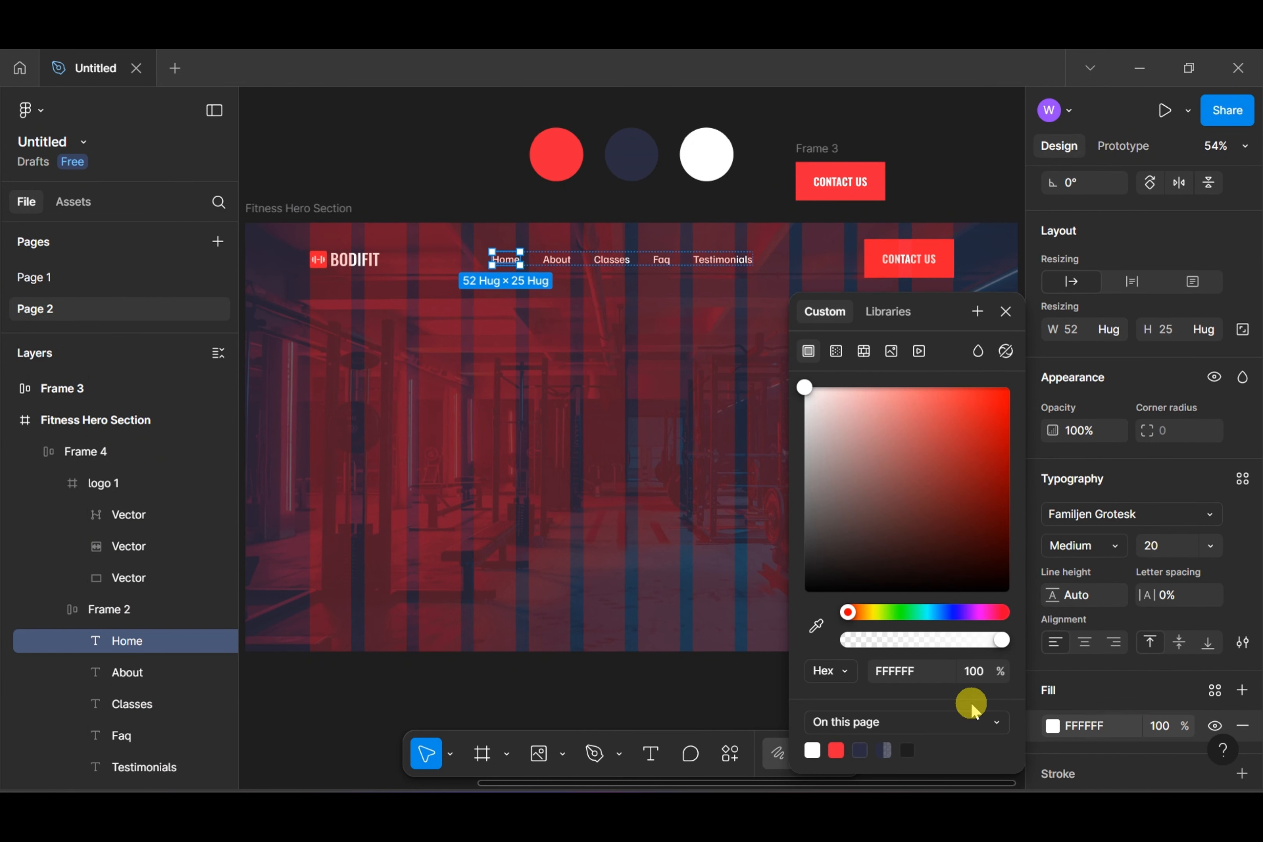
pyautogui.click(817, 624)
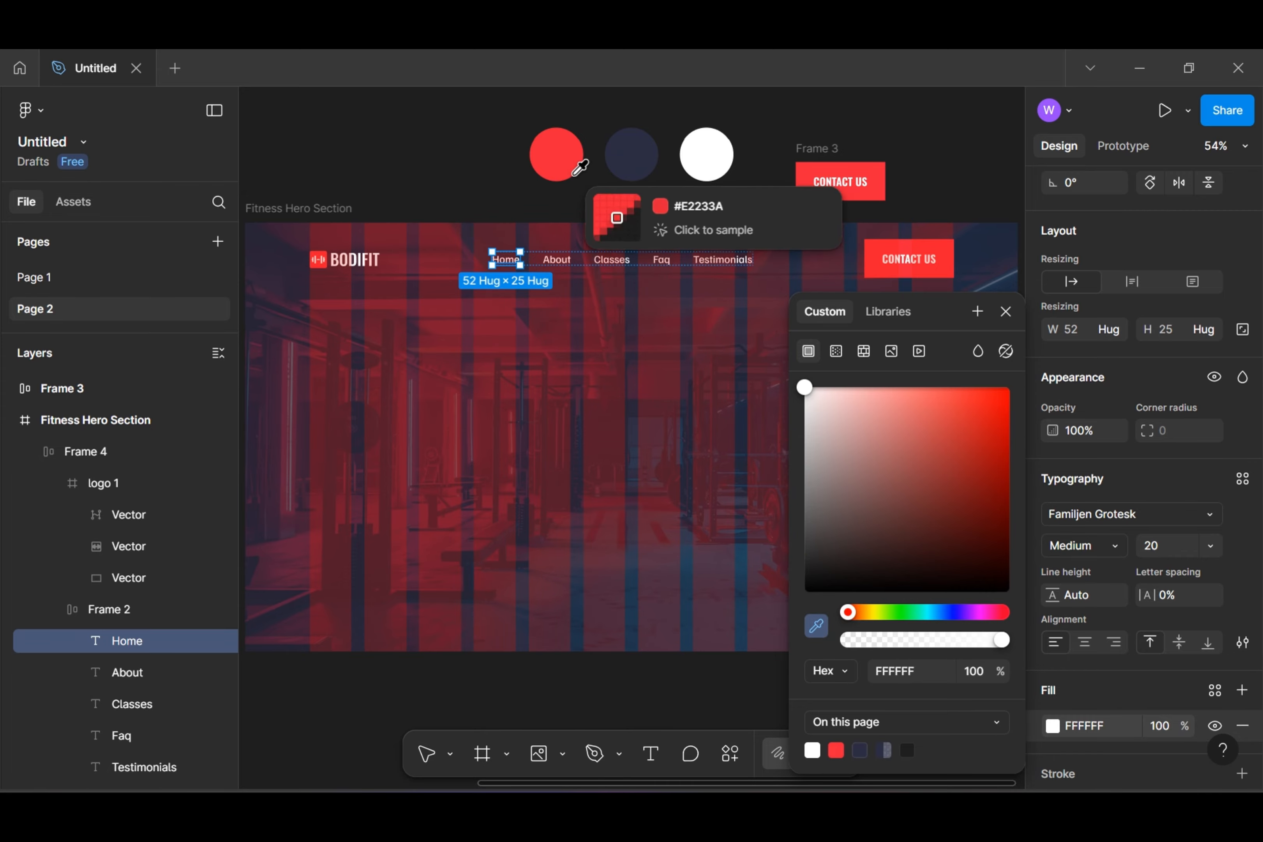
pyautogui.click(572, 163)
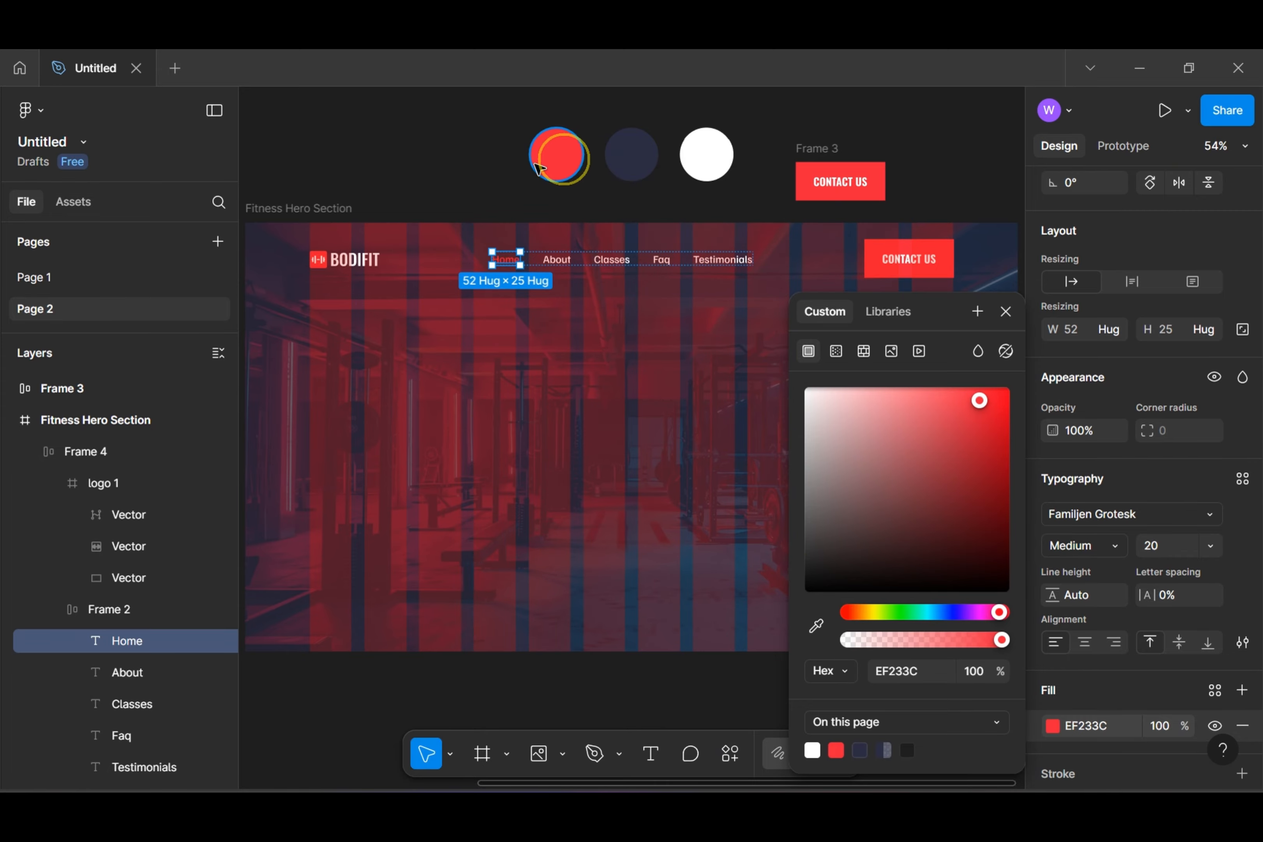
pyautogui.click(480, 167)
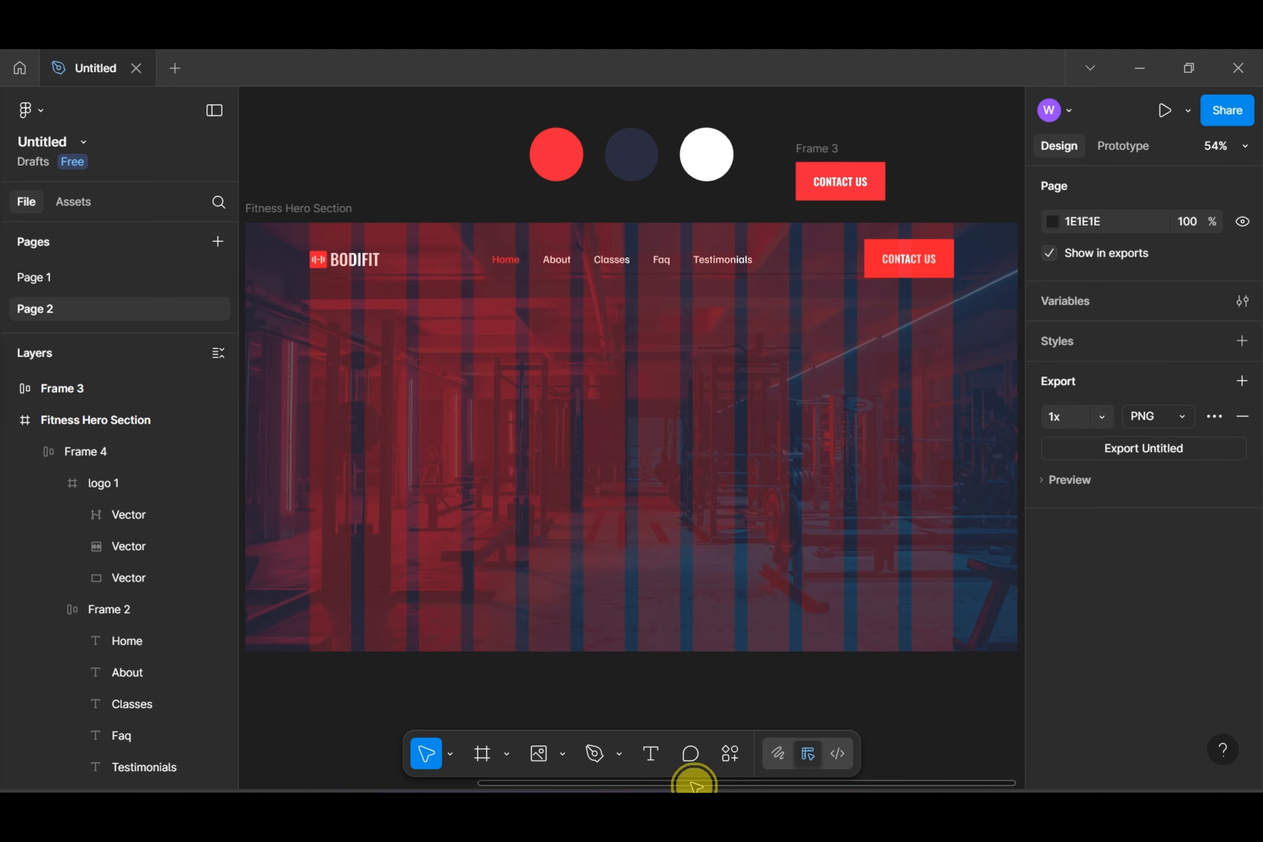
# Move the tagline, the headline and the paragraph into the hero frame, stacked below the logo at about Y 217, 282 and 364
pyautogui.moveTo(695, 786); pyautogui.dragTo(567, 770)
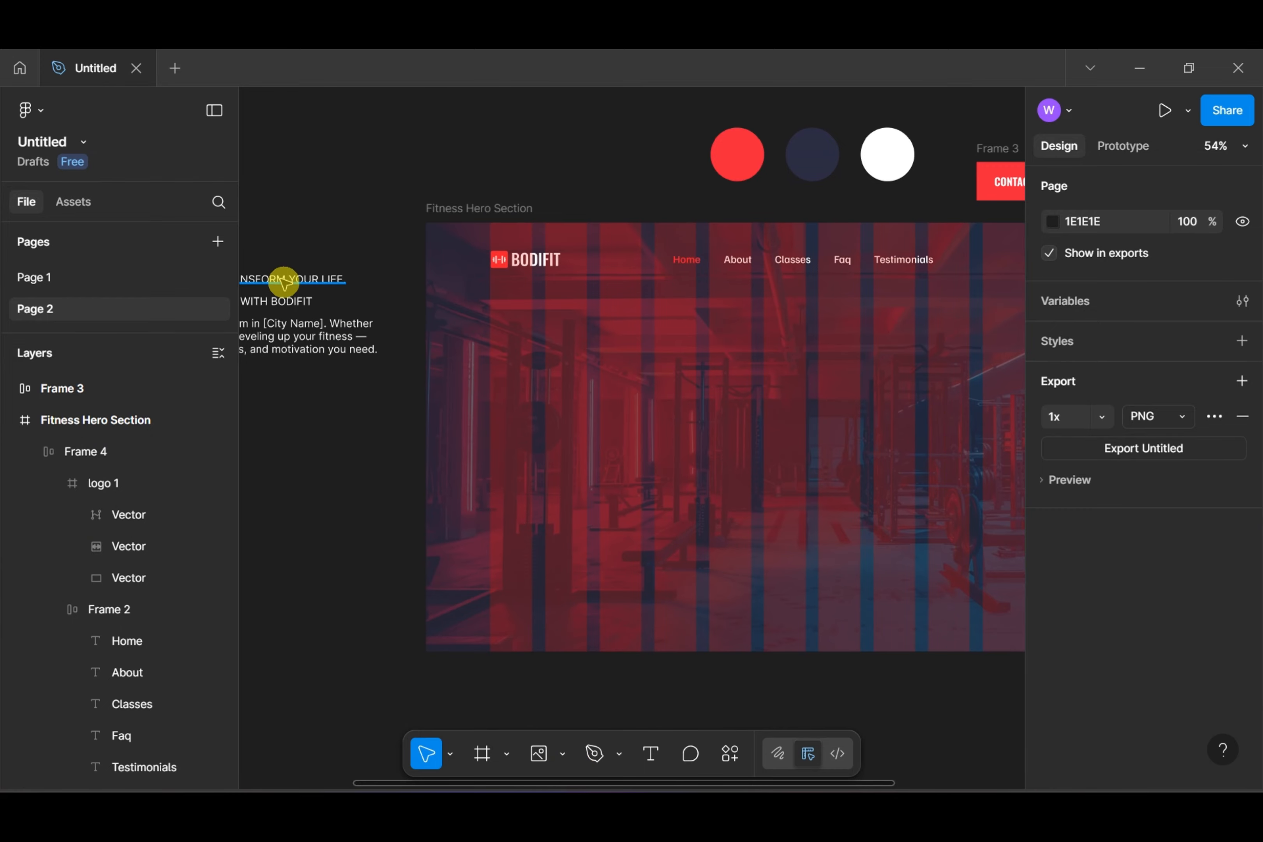
pyautogui.moveTo(284, 281); pyautogui.dragTo(709, 348)
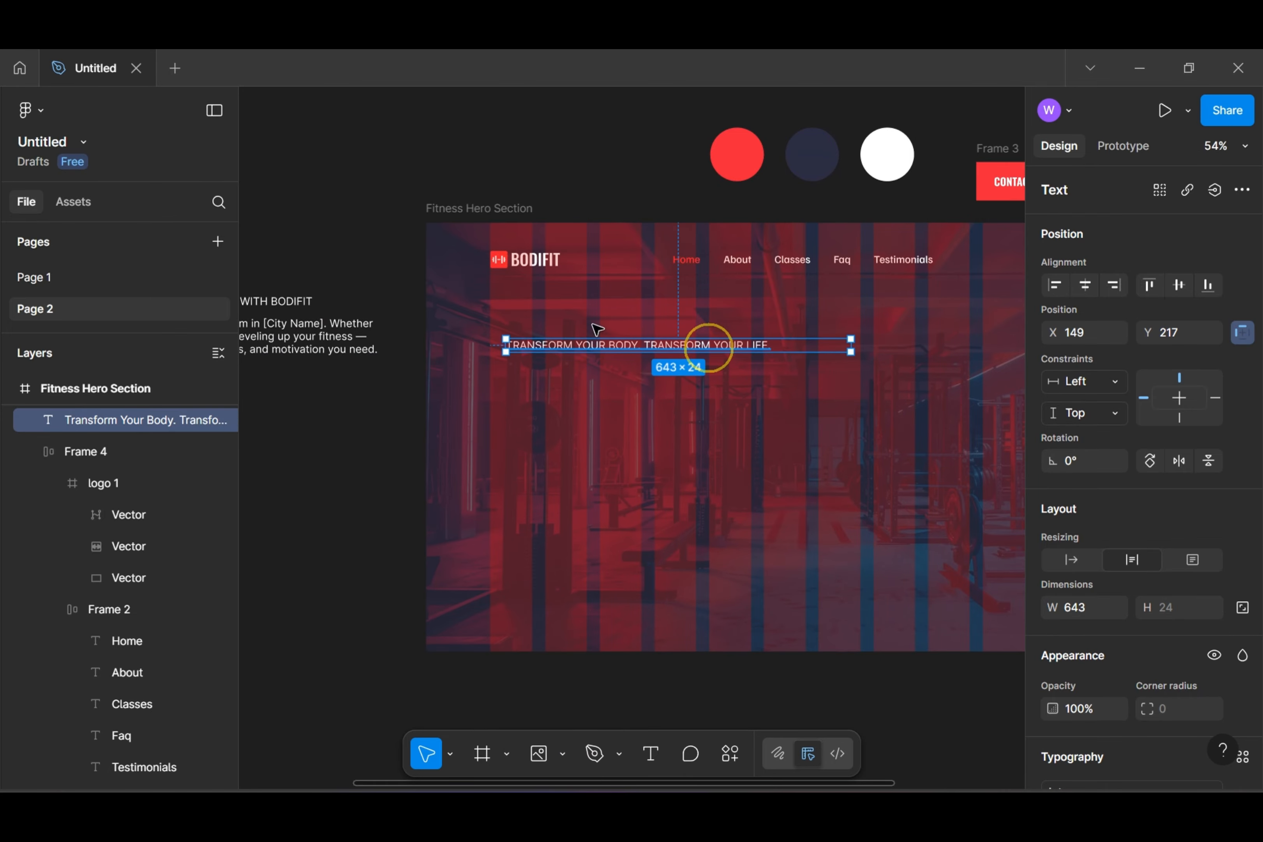
pyautogui.moveTo(287, 291); pyautogui.dragTo(722, 378)
pyautogui.moveTo(324, 330); pyautogui.dragTo(756, 424)
# Set the font of the "Transform Your Body" tagline and the "Join the most results-driven gym" paragraph to Familjen Grotesk
pyautogui.scroll(3, 709, 335)
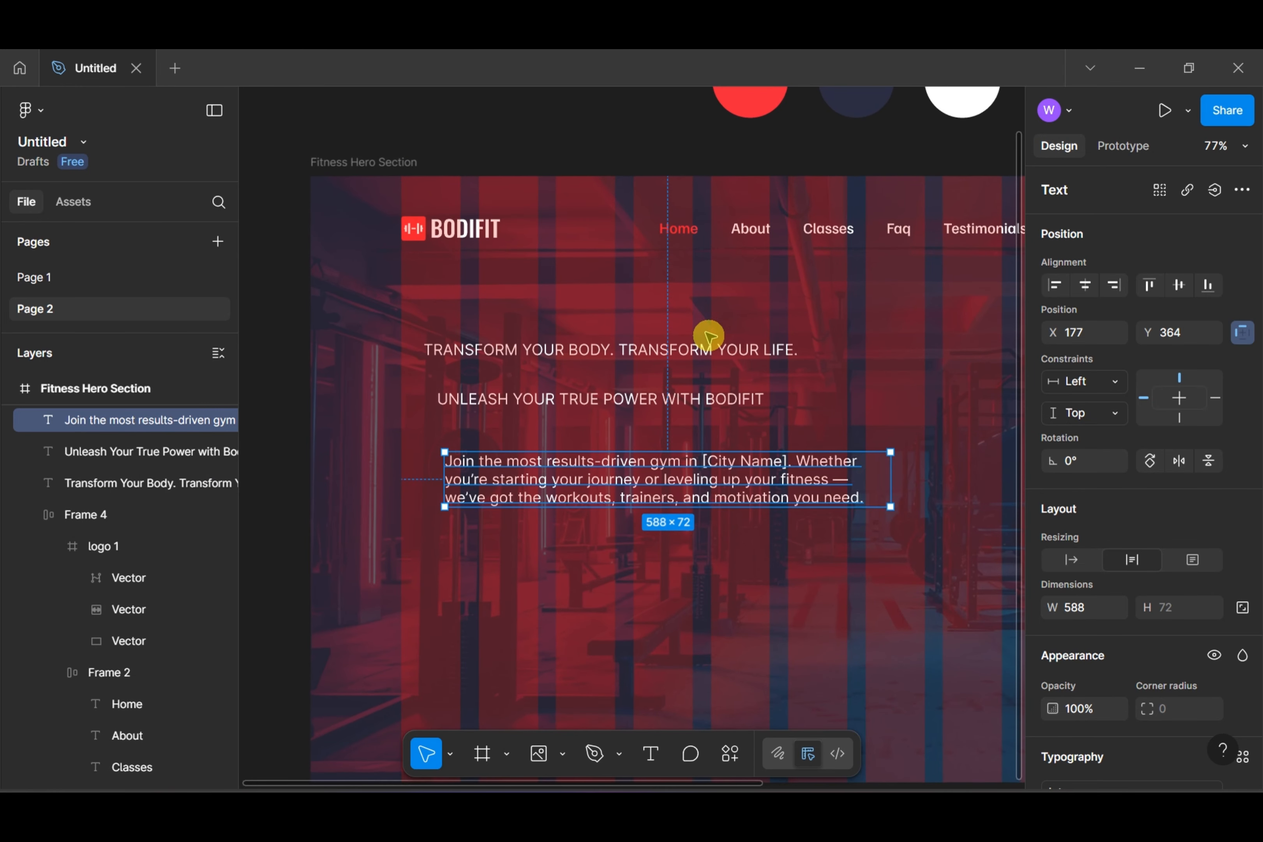
pyautogui.click(720, 355)
pyautogui.keyDown('shift'); pyautogui.click(707, 489); pyautogui.keyUp('shift')
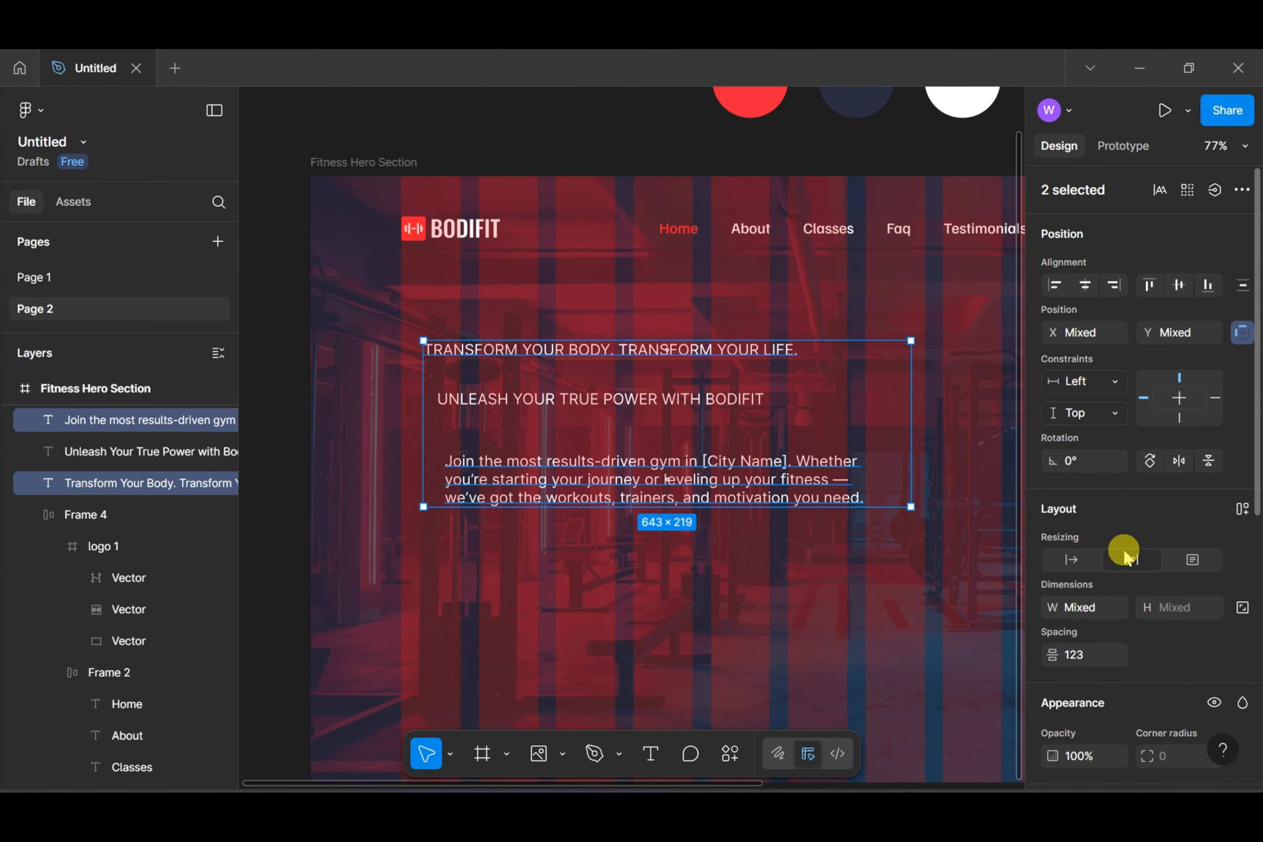
pyautogui.scroll(-5, 1131, 554)
pyautogui.click(1104, 542)
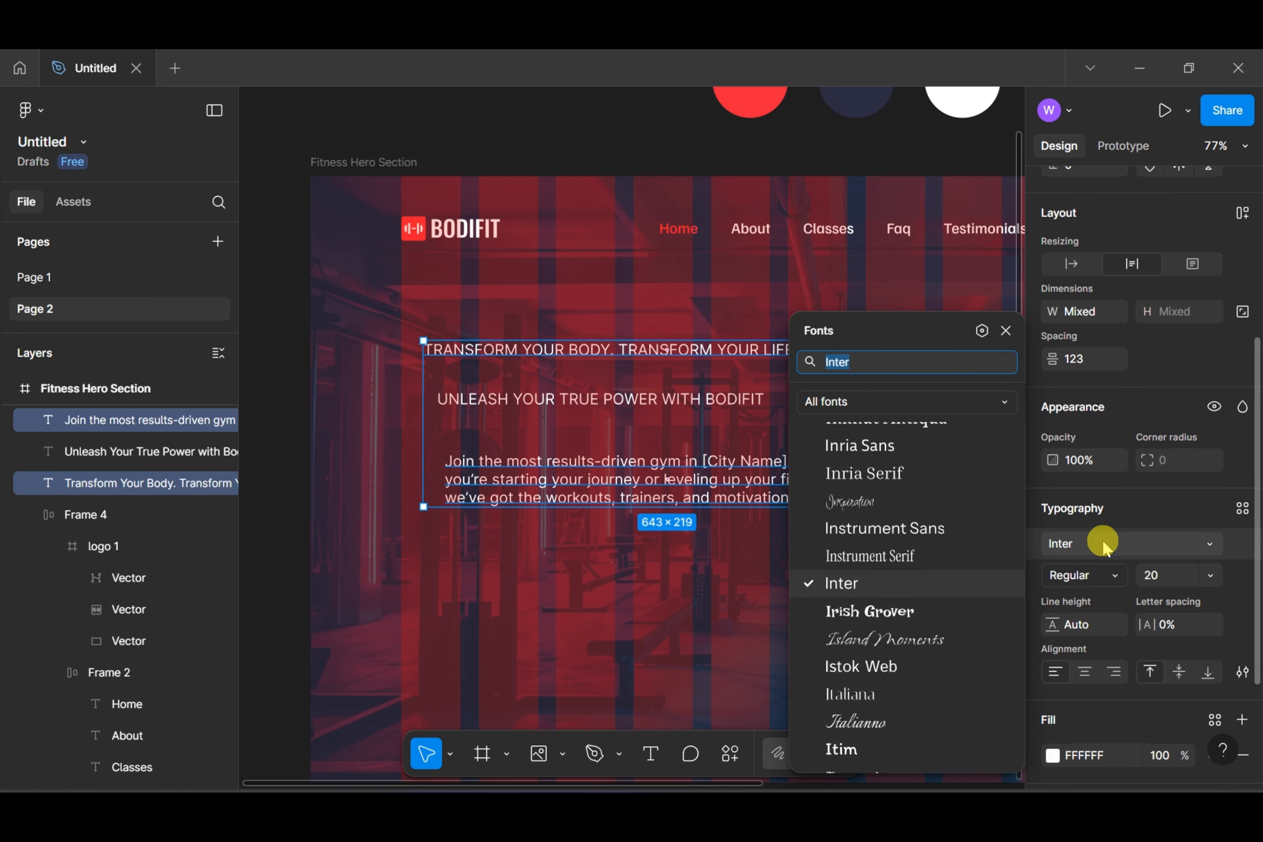
pyautogui.write('fa')
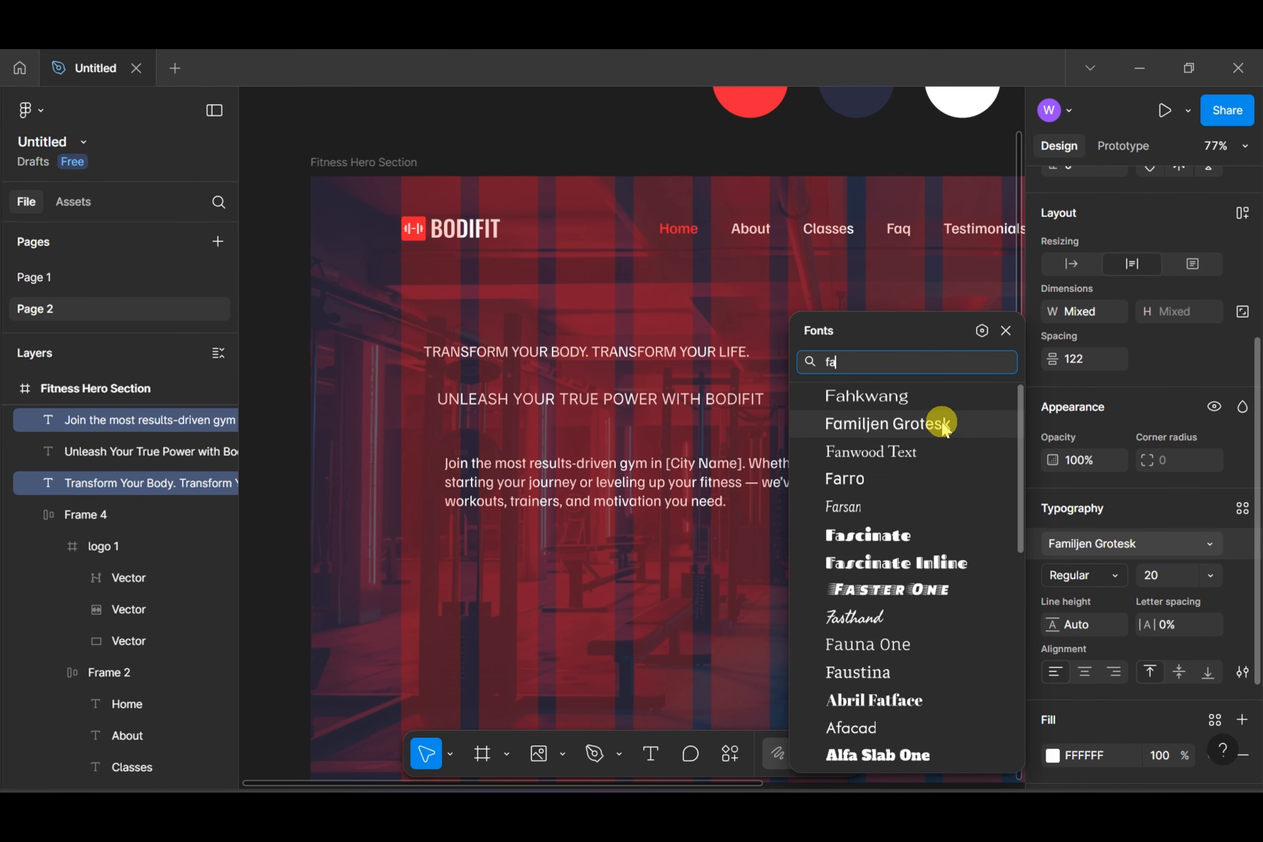
pyautogui.click(944, 424)
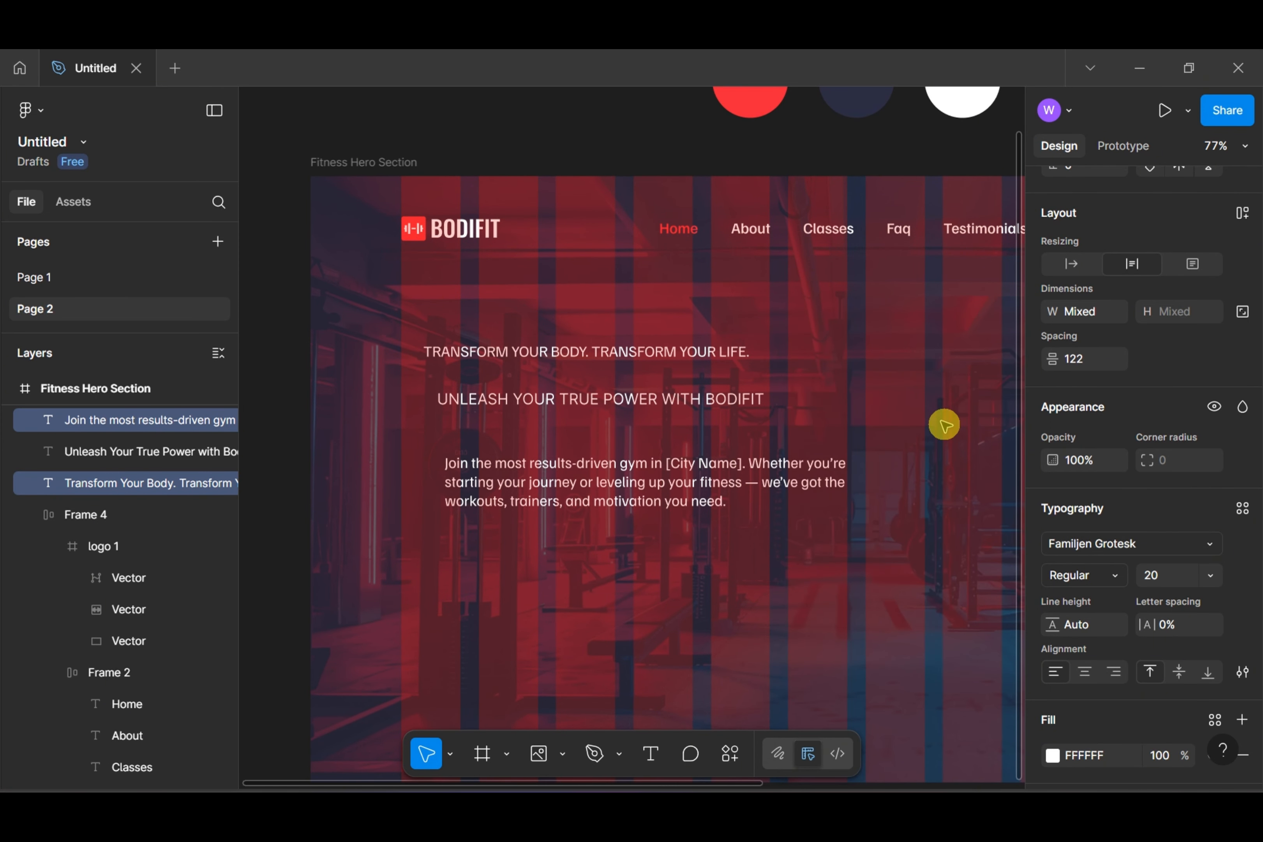
# Set the line height of the tagline and the paragraph to 30
pyautogui.click(1093, 626)
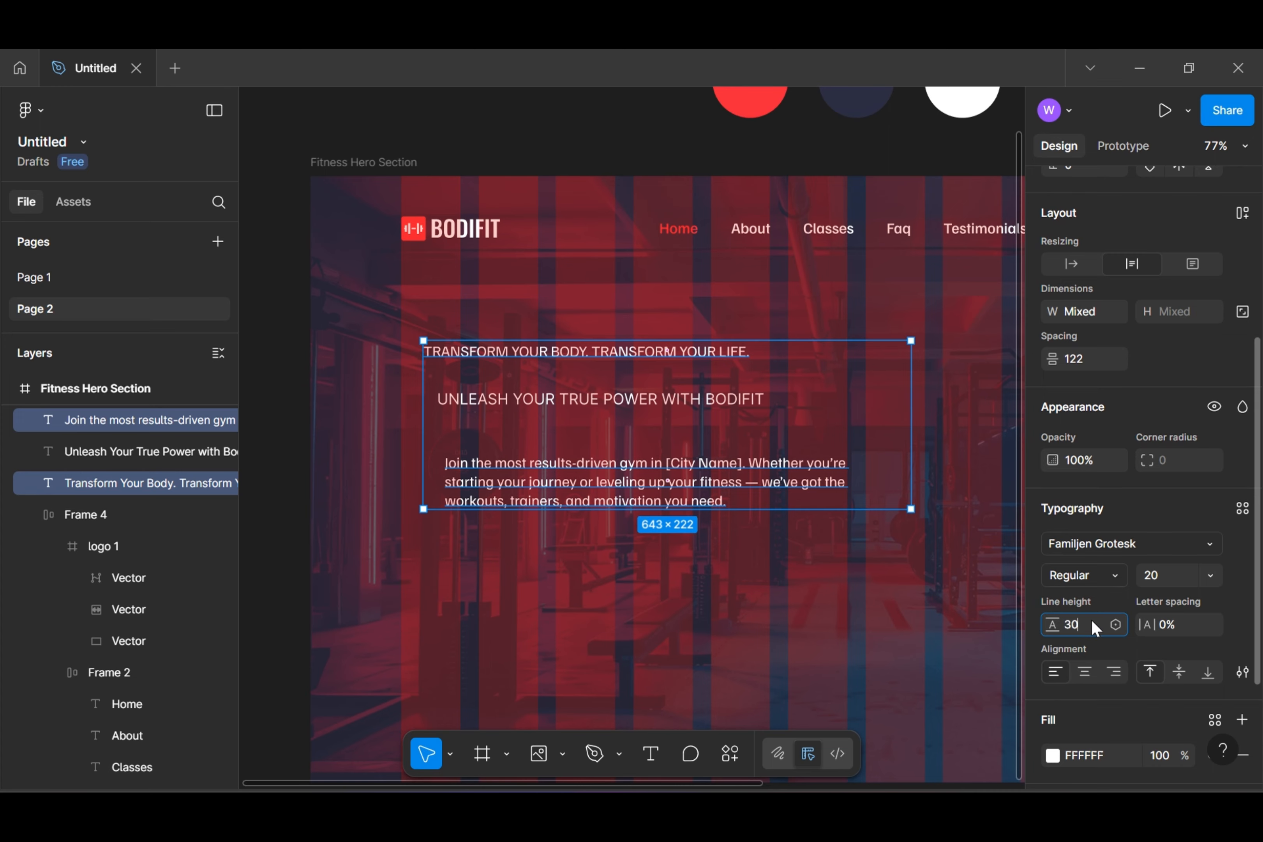
pyautogui.write('30')
pyautogui.press('Return')
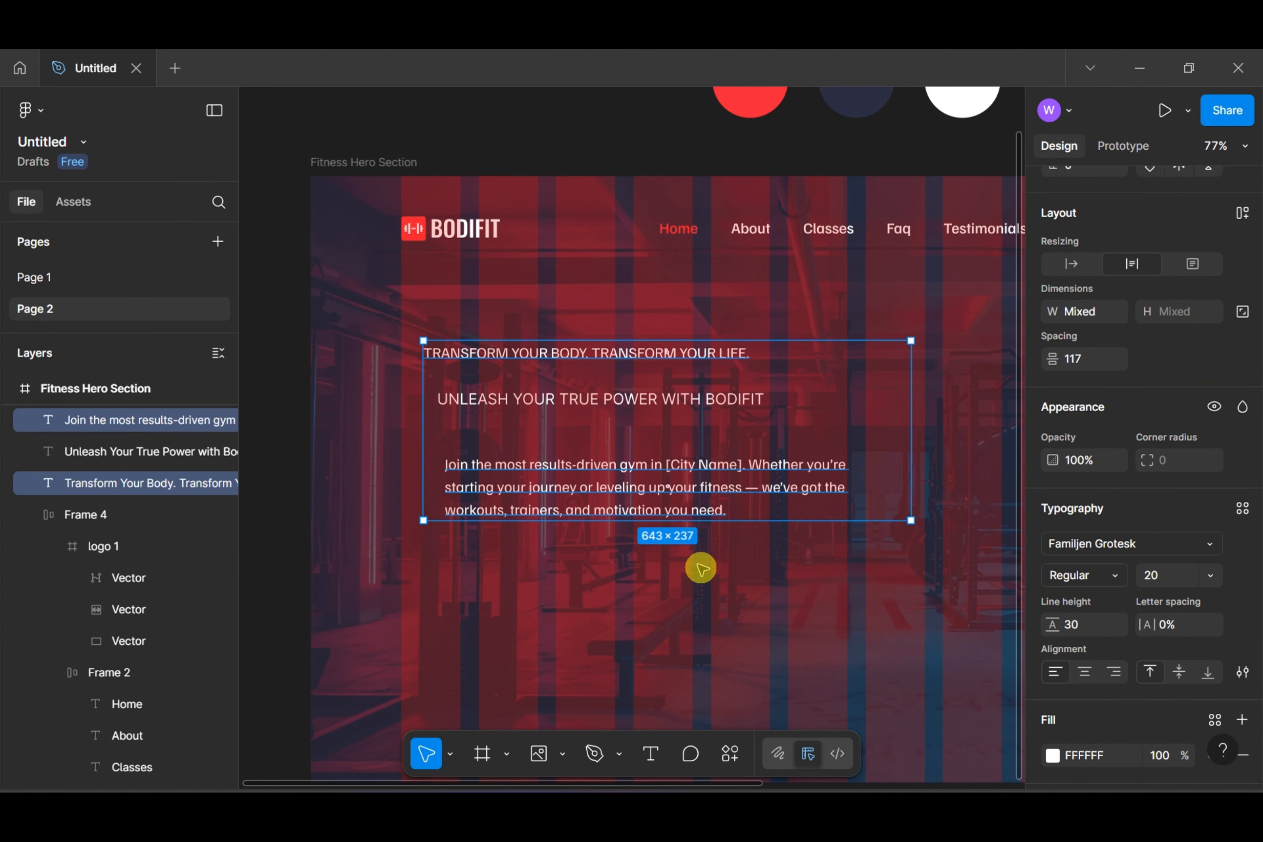
pyautogui.click(702, 568)
# Change the weight of the "Transform Your Body. Transform Your Life." tagline to SemiBold
pyautogui.click(685, 357)
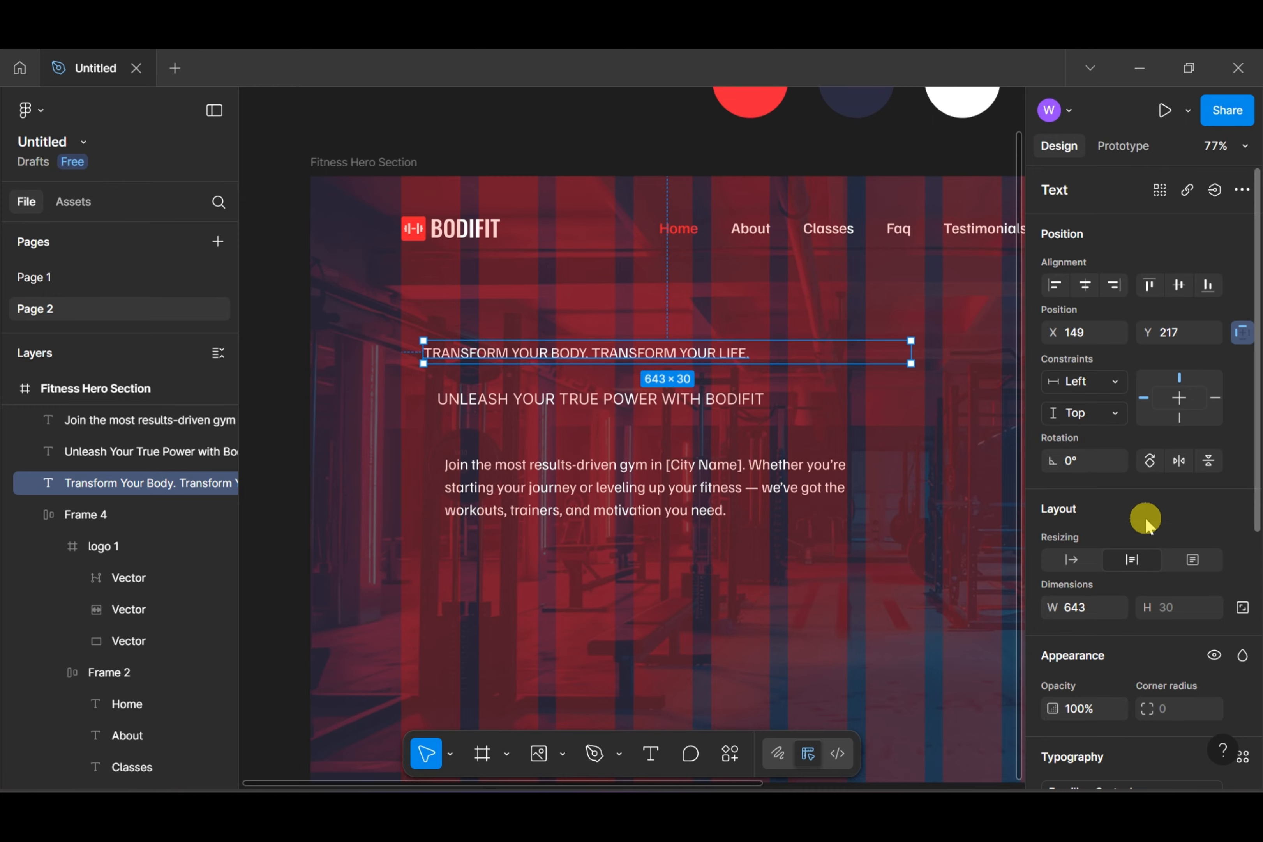
pyautogui.scroll(-3, 1191, 571)
pyautogui.scroll(-2, 1191, 570)
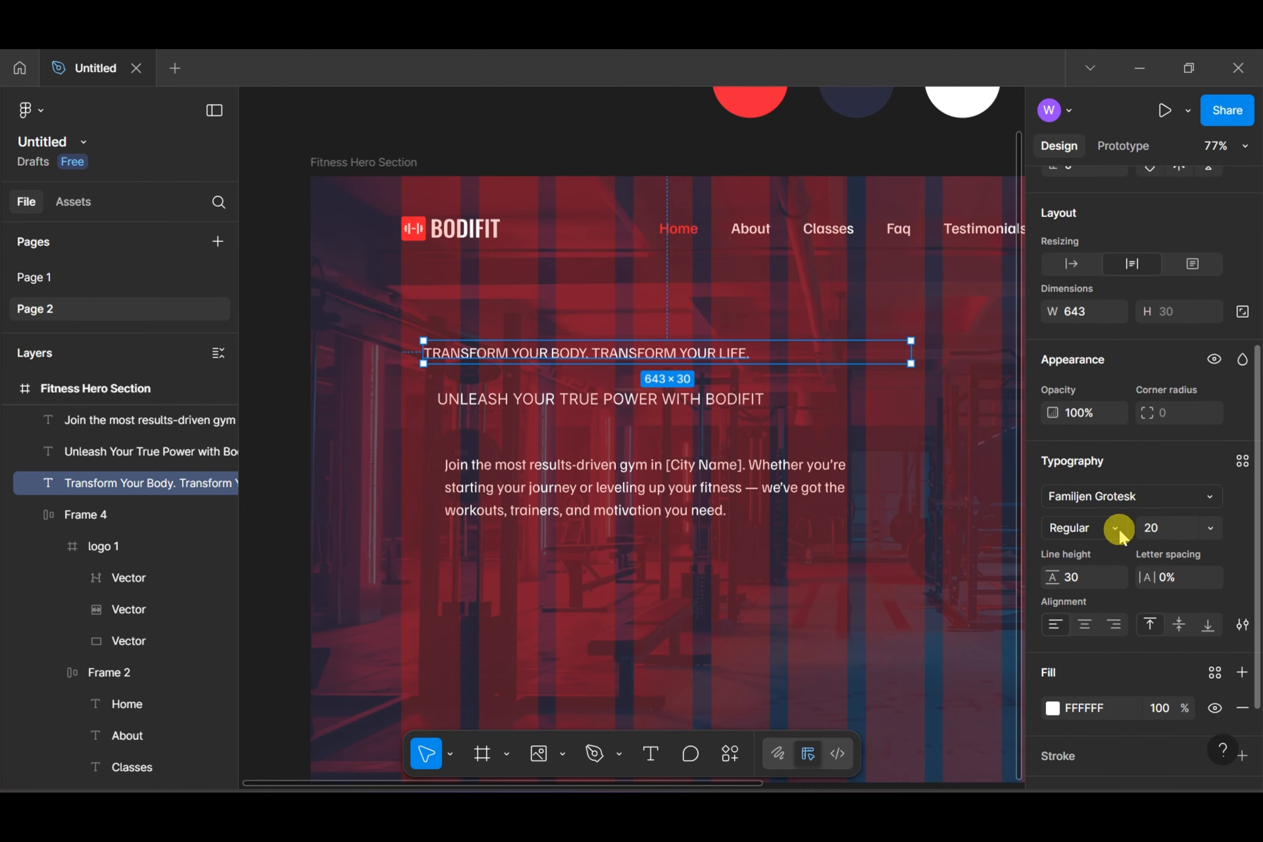
pyautogui.click(1117, 533)
pyautogui.click(1119, 547)
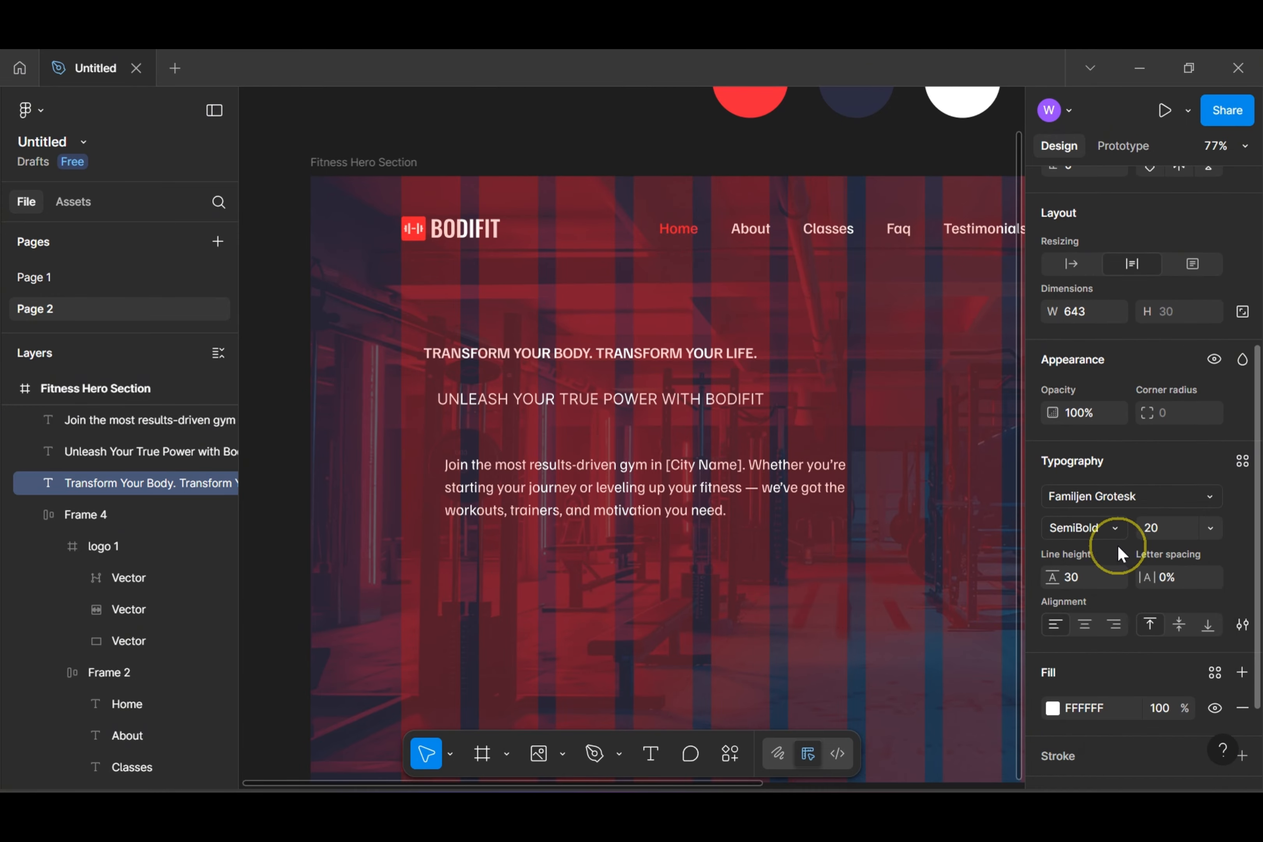
# Fill the "Transform Your Body" tagline with the red sampled from the red palette circle (EF233C)
pyautogui.scroll(-3, 1099, 584)
pyautogui.click(1054, 591)
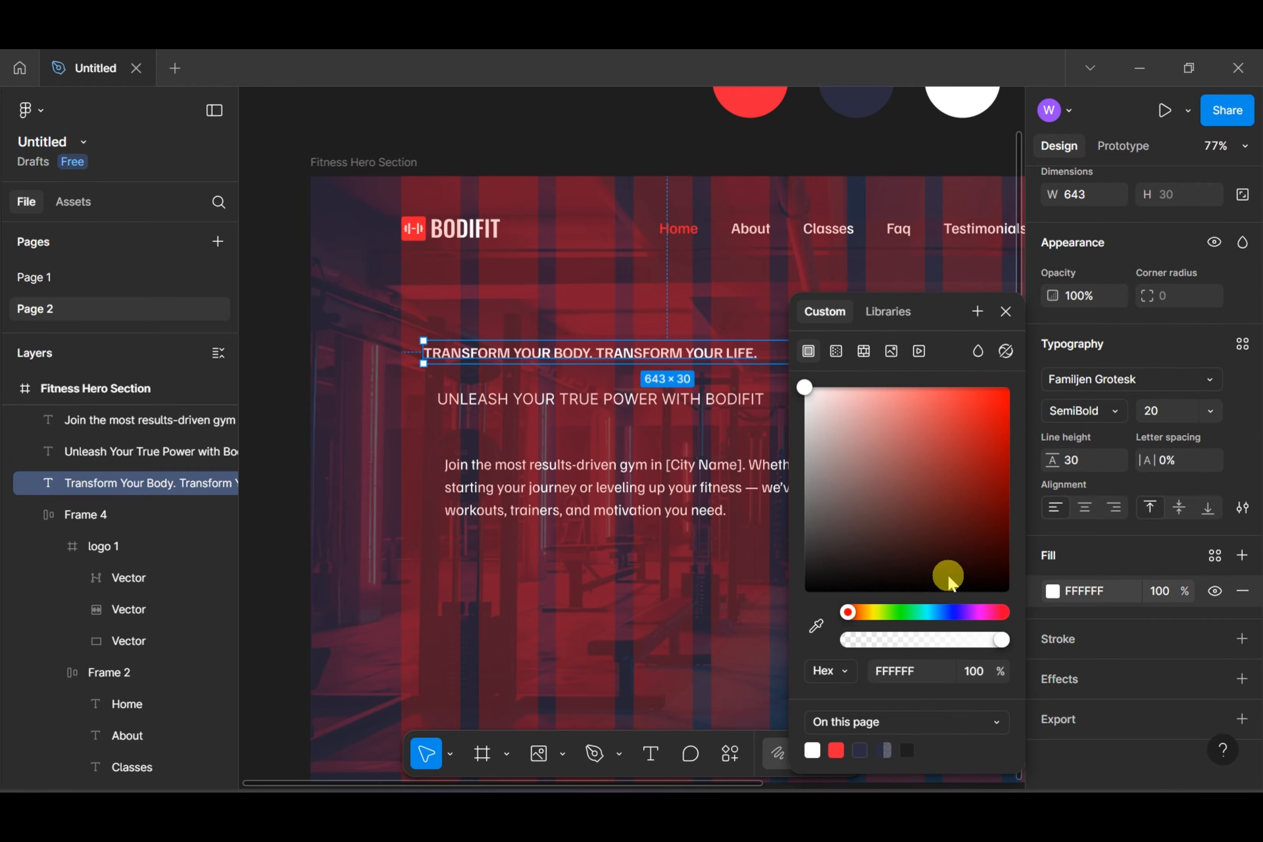
pyautogui.click(816, 625)
pyautogui.scroll(3, 555, 413)
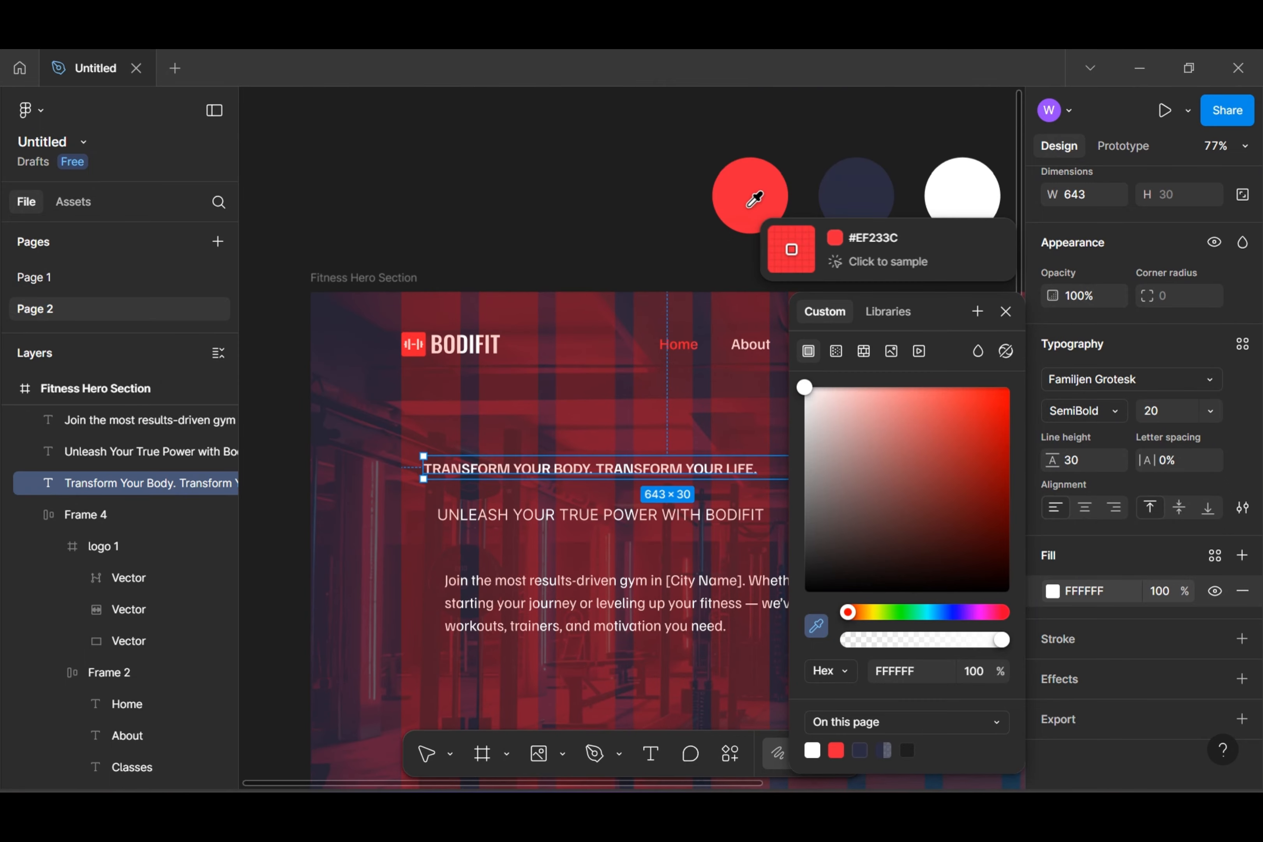
pyautogui.click(749, 196)
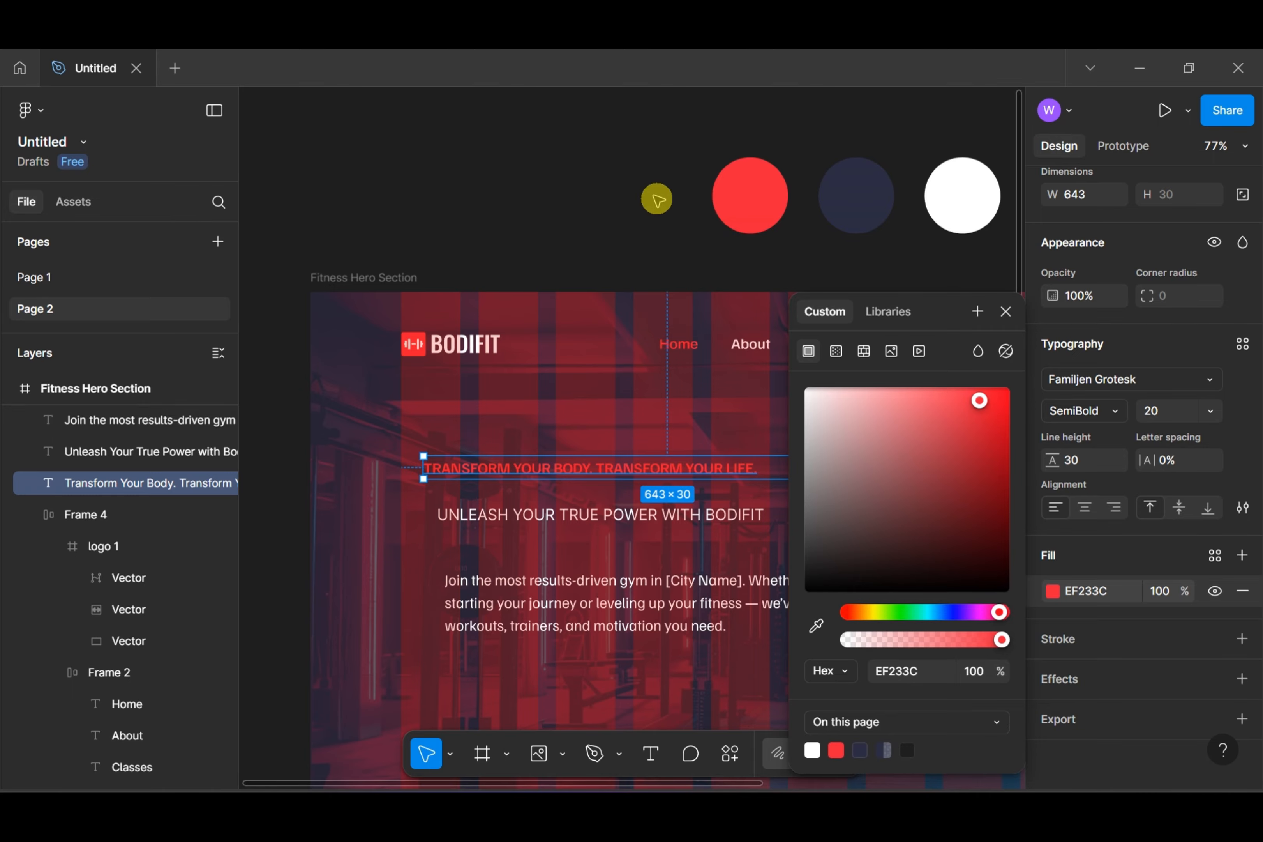
pyautogui.click(656, 199)
# Shift the "Join the most results-driven gym" paragraph horizontally toward the start of the first grid column
pyautogui.click(604, 592)
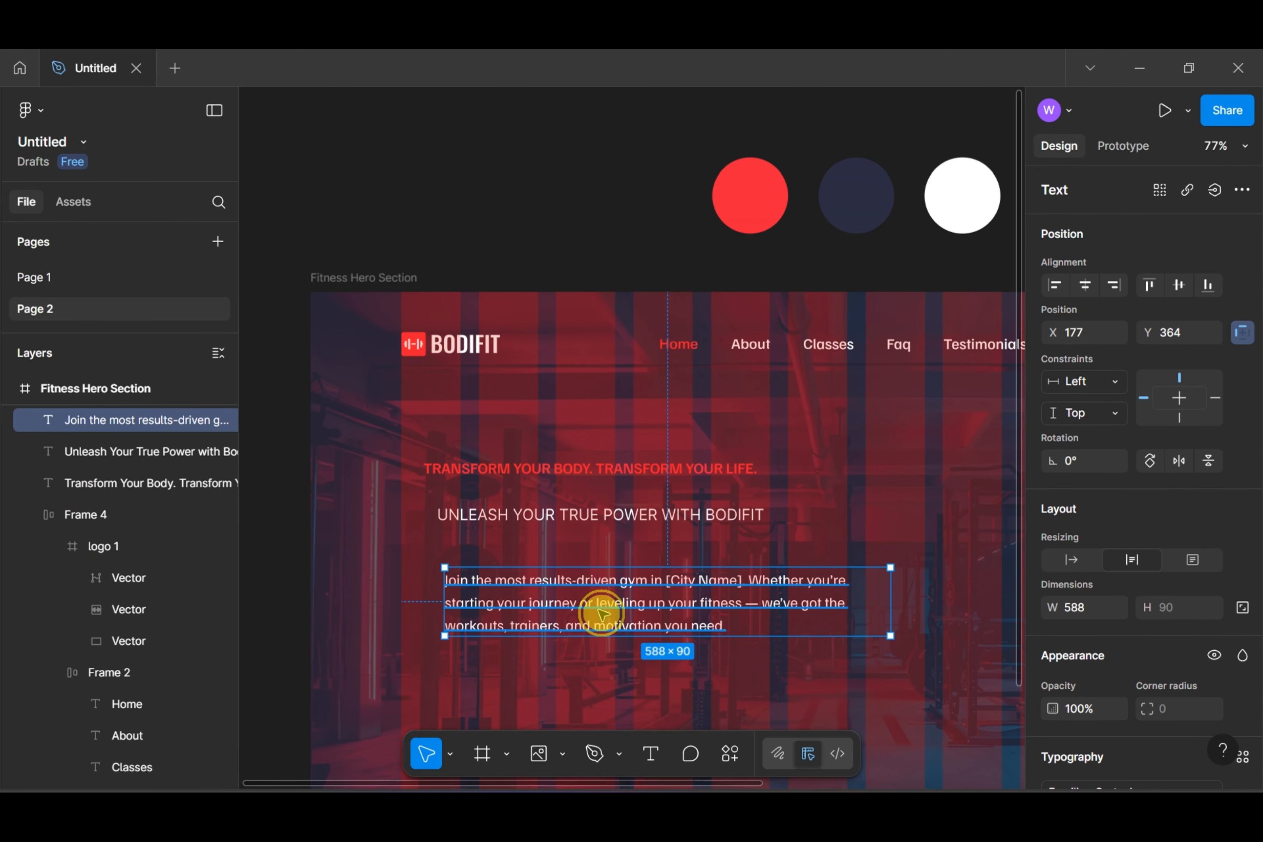
pyautogui.moveTo(603, 613); pyautogui.dragTo(573, 613)
# Set the font of the "Unleash Your True Power with Bodifit" headline to Oswald
pyautogui.click(580, 522)
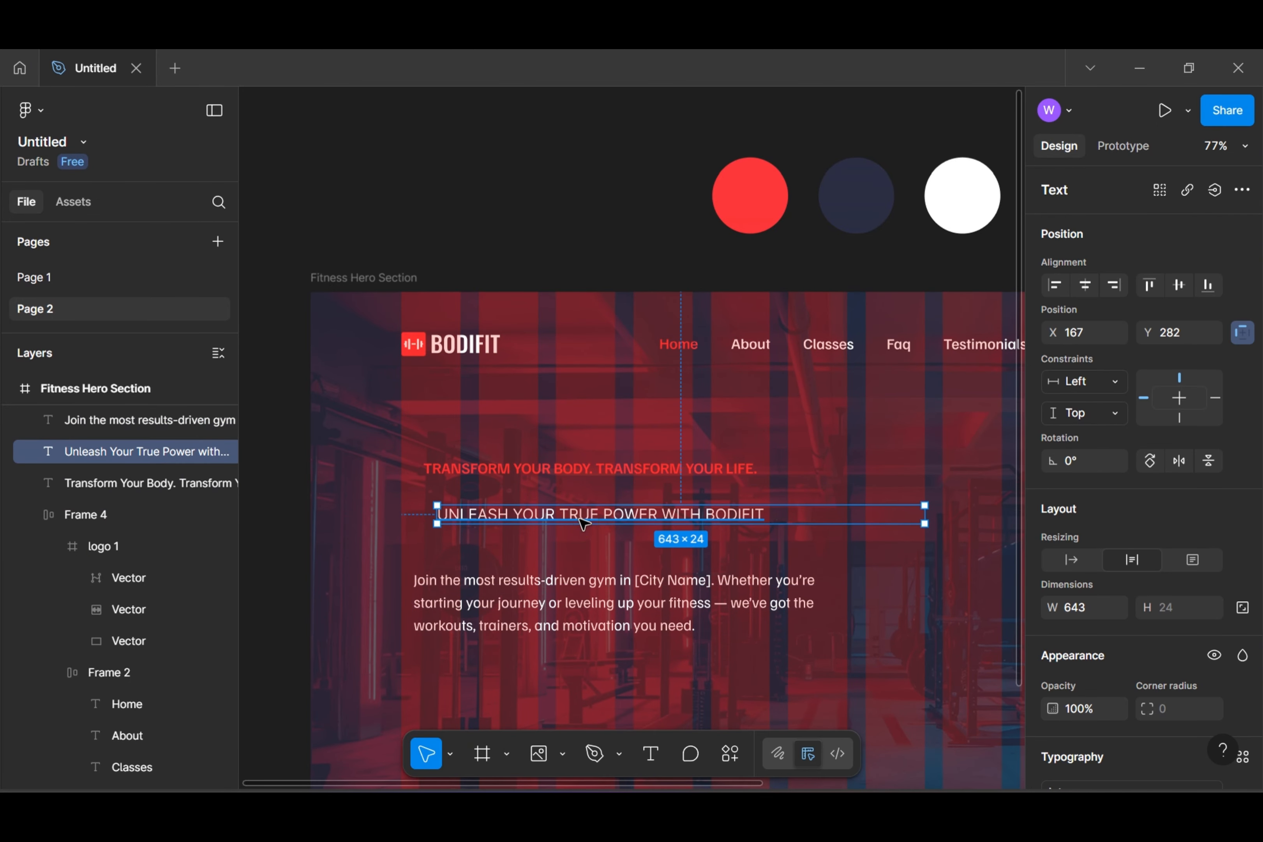
pyautogui.scroll(-5, 1120, 525)
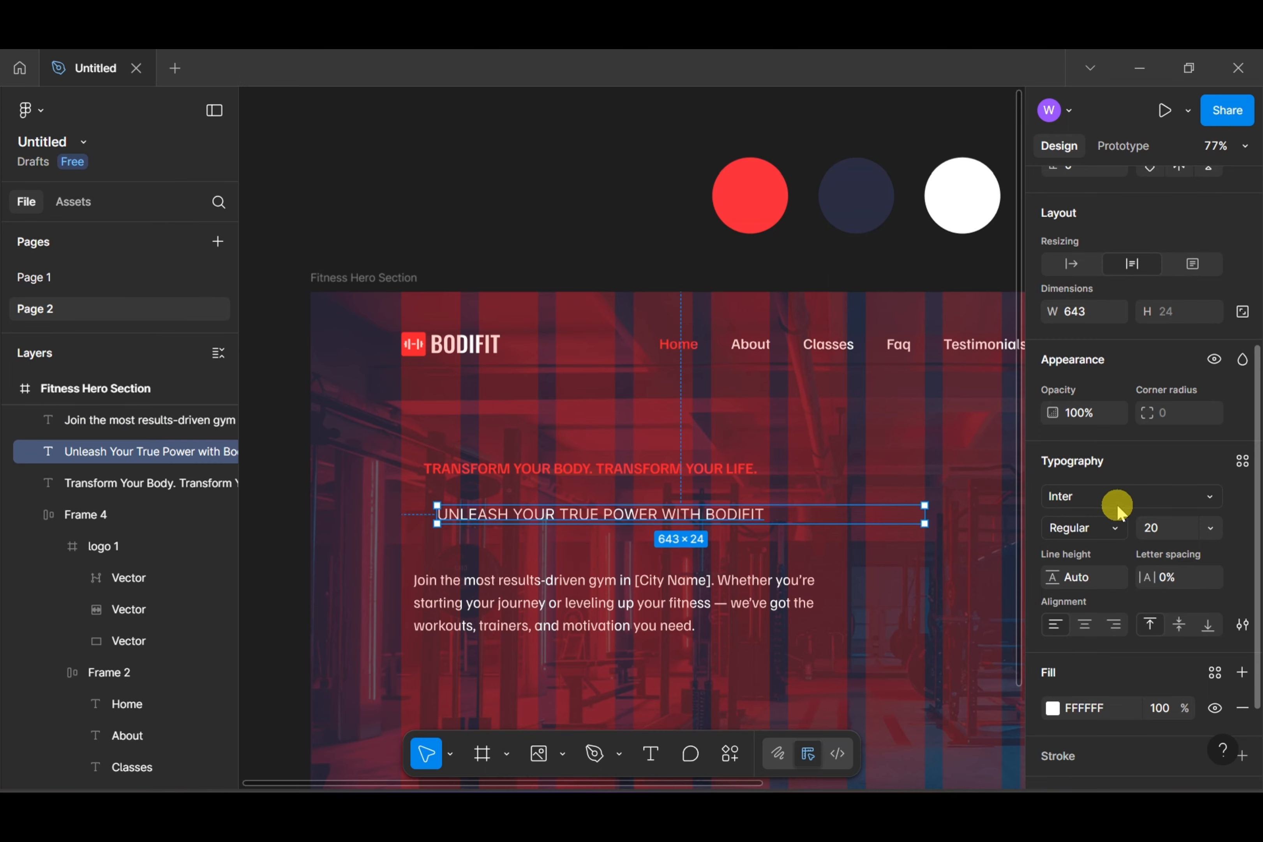
pyautogui.click(1117, 504)
pyautogui.write('os')
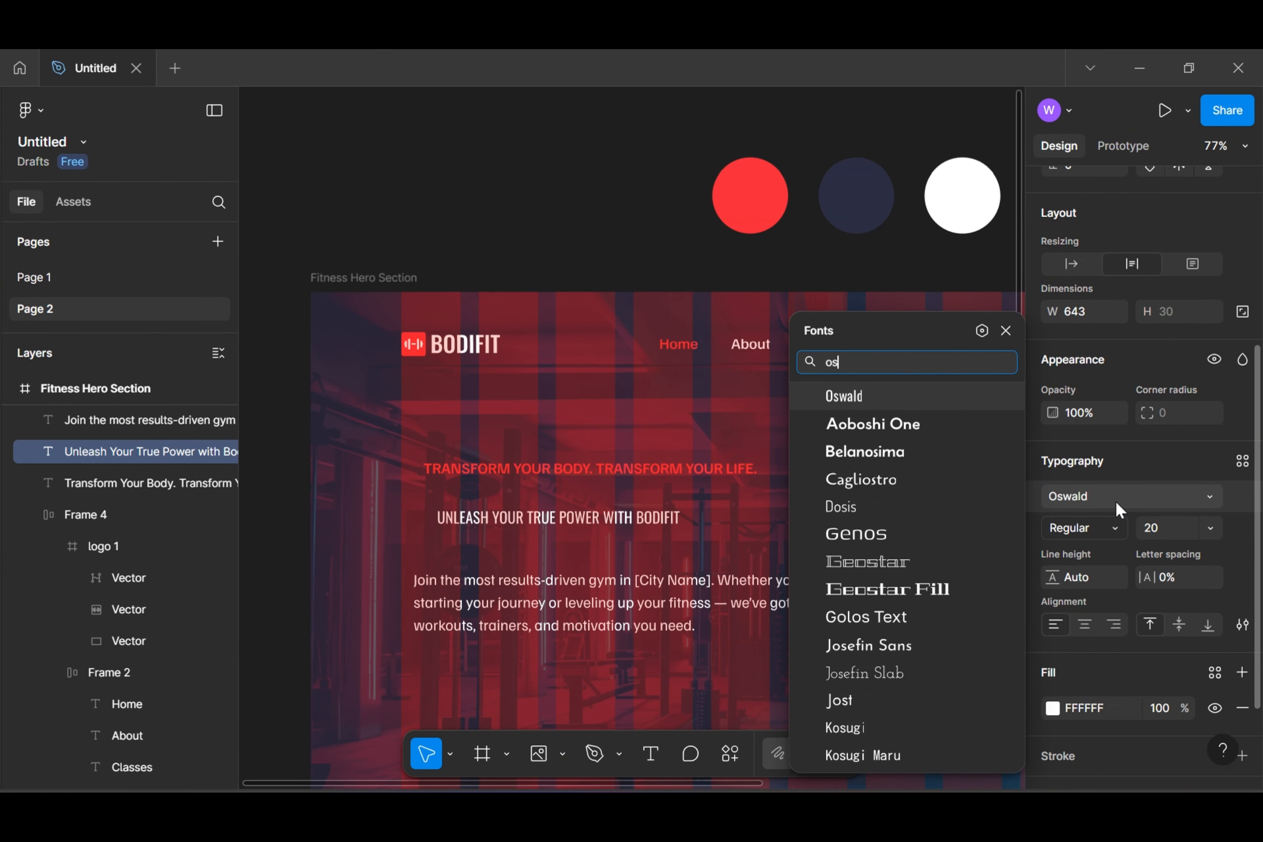
pyautogui.click(902, 392)
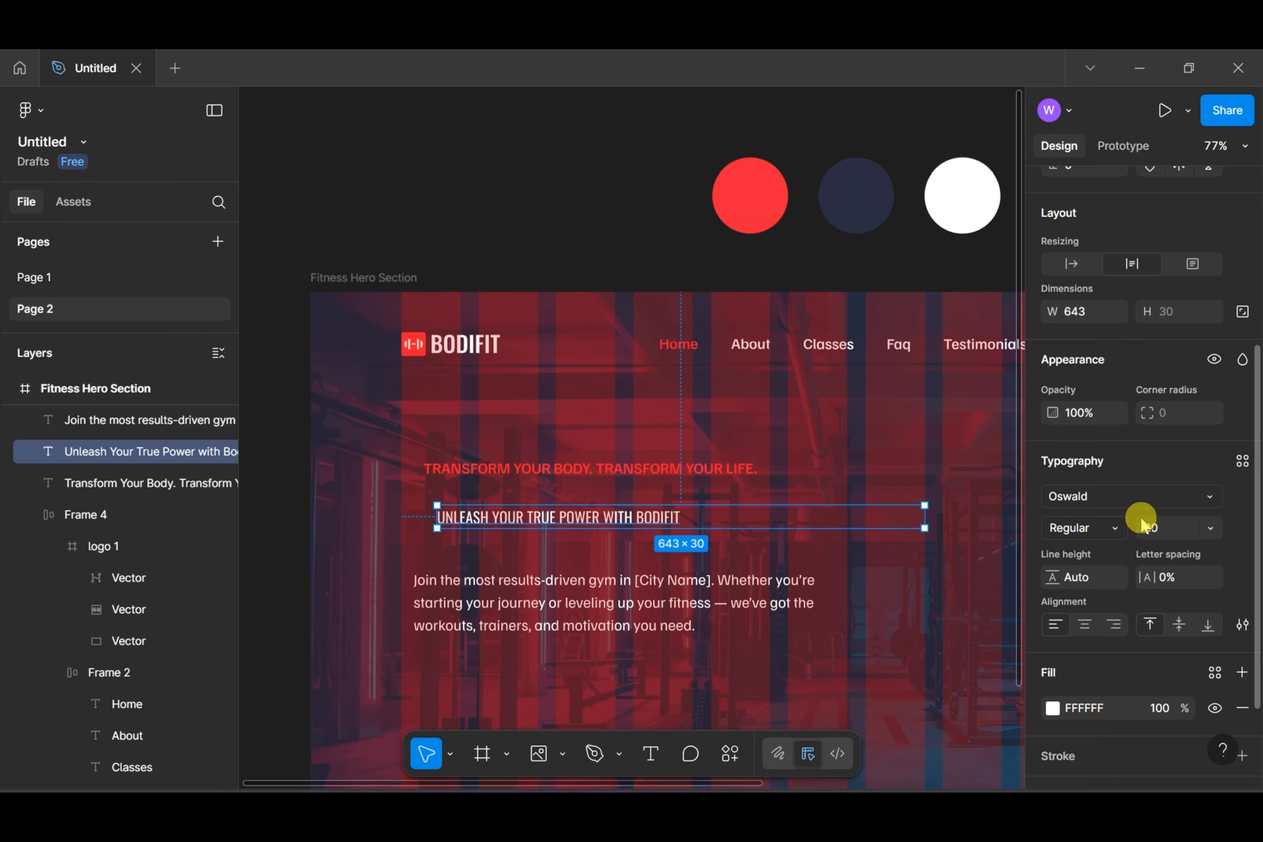
# Set the "Unleash Your True Power with Bodifit" headline to Bold, size 64, with a line height of 64*1.2
pyautogui.click(1114, 526)
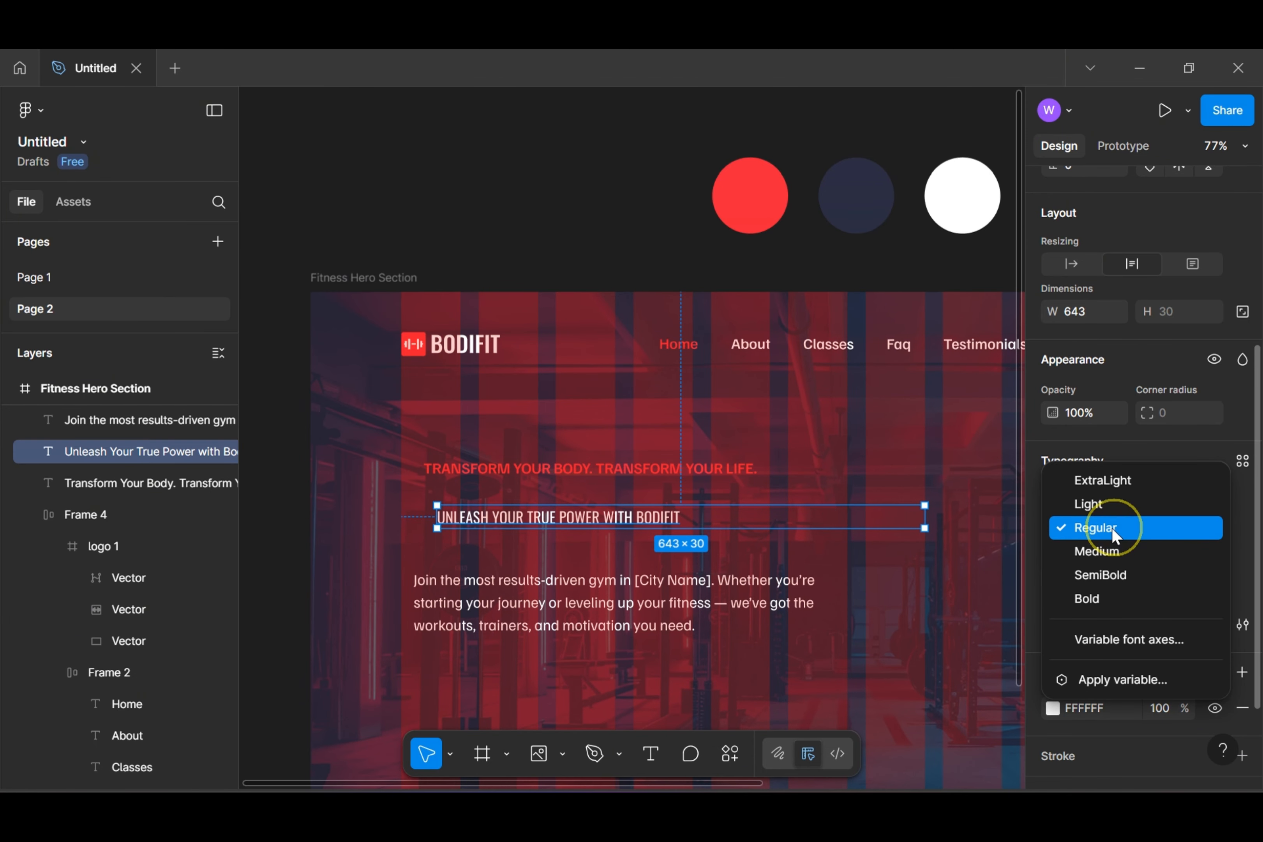
pyautogui.click(1112, 595)
pyautogui.click(1168, 530)
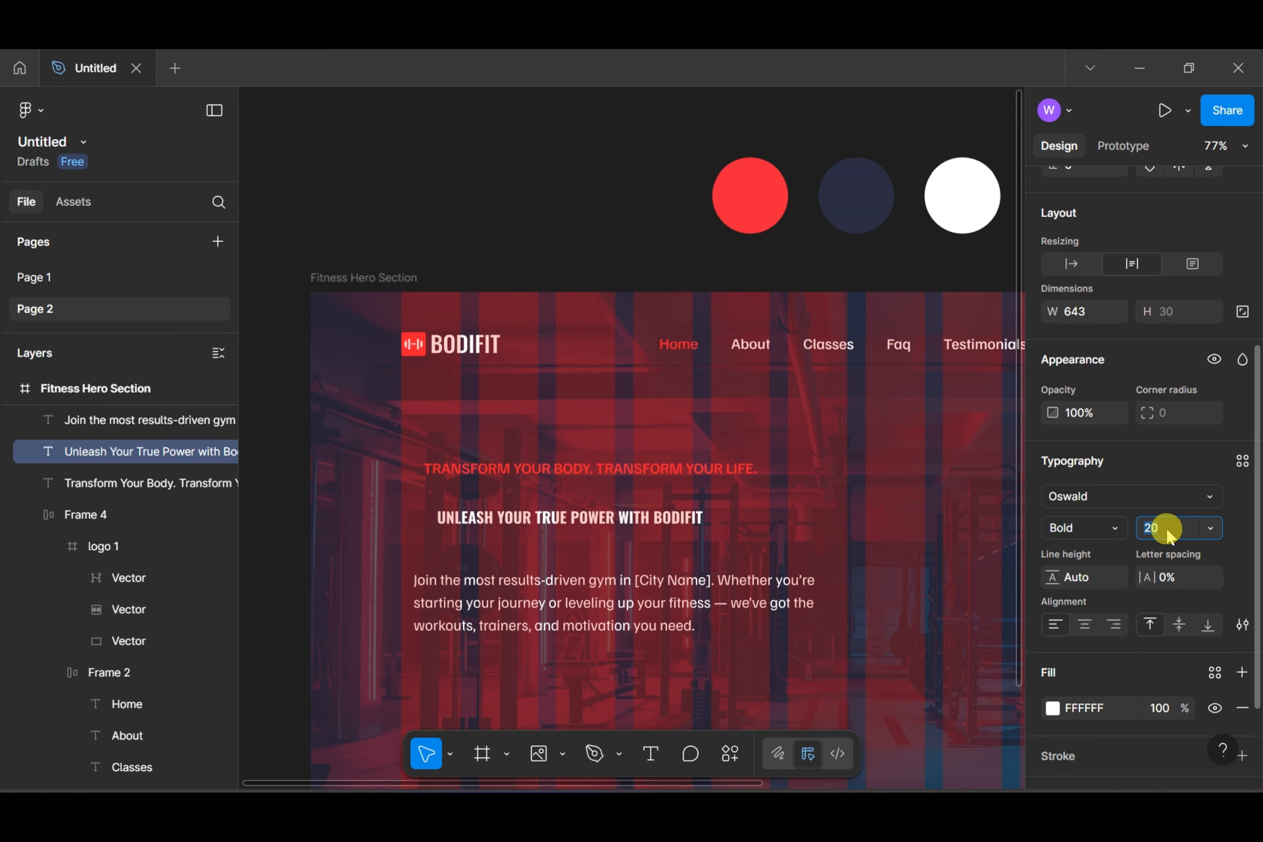
pyautogui.click(1085, 577)
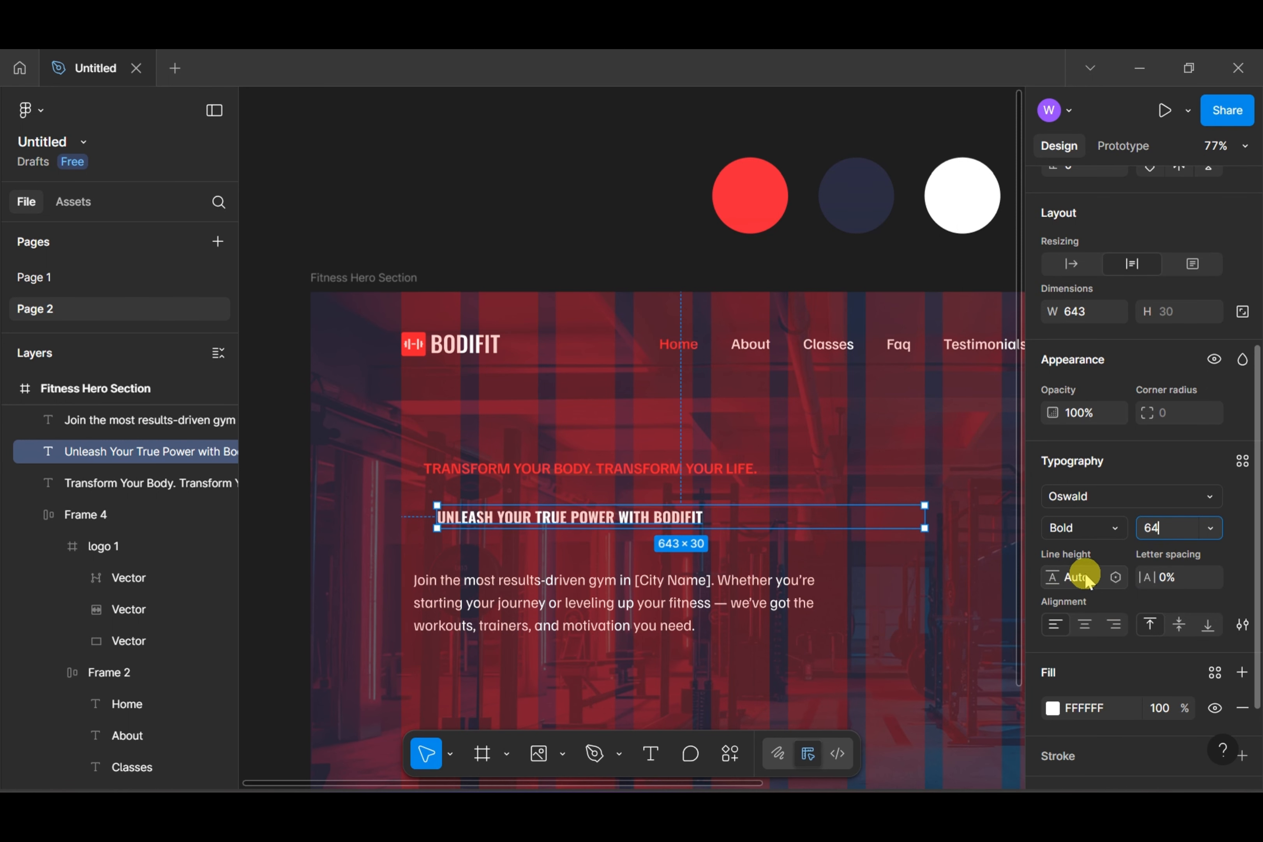
pyautogui.write('64')
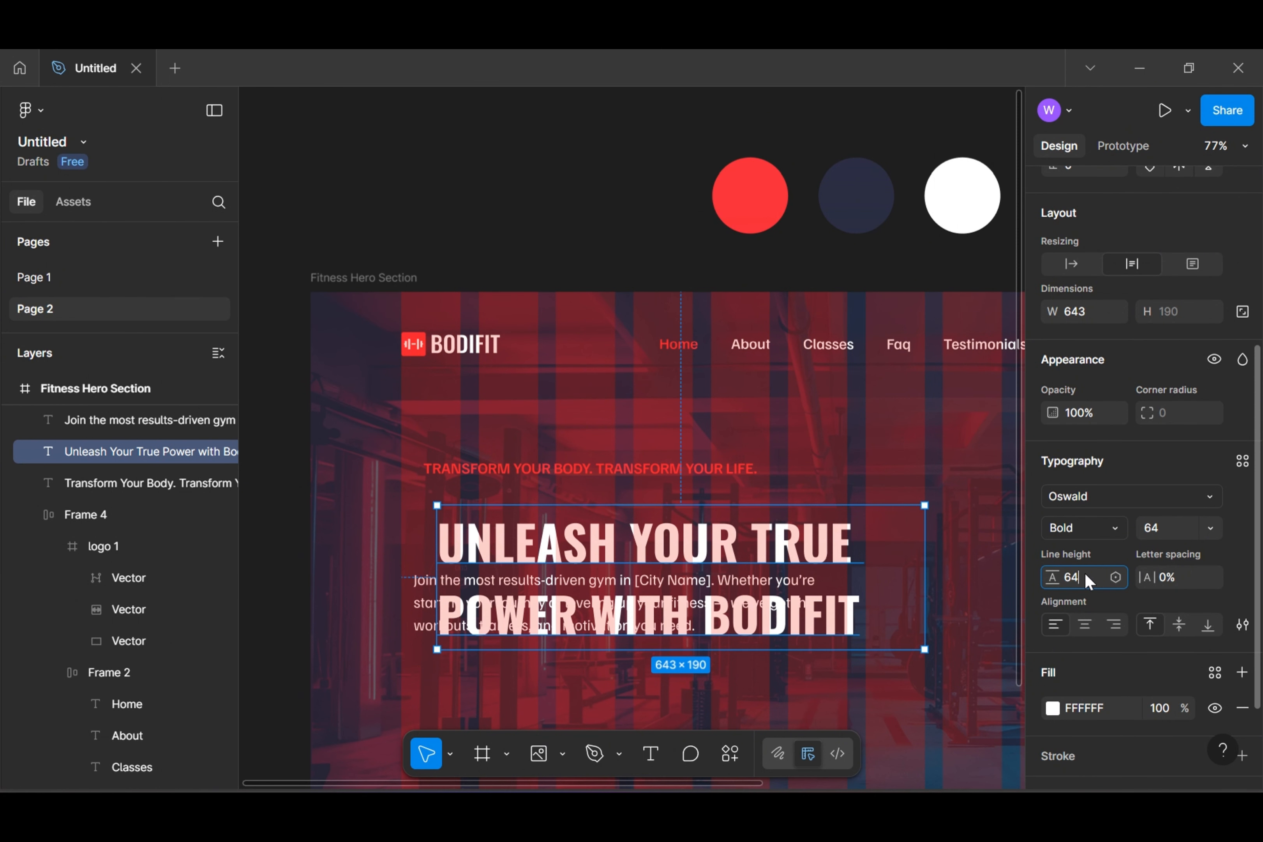
pyautogui.write('*1.2')
pyautogui.press('Return')
pyautogui.click(878, 674)
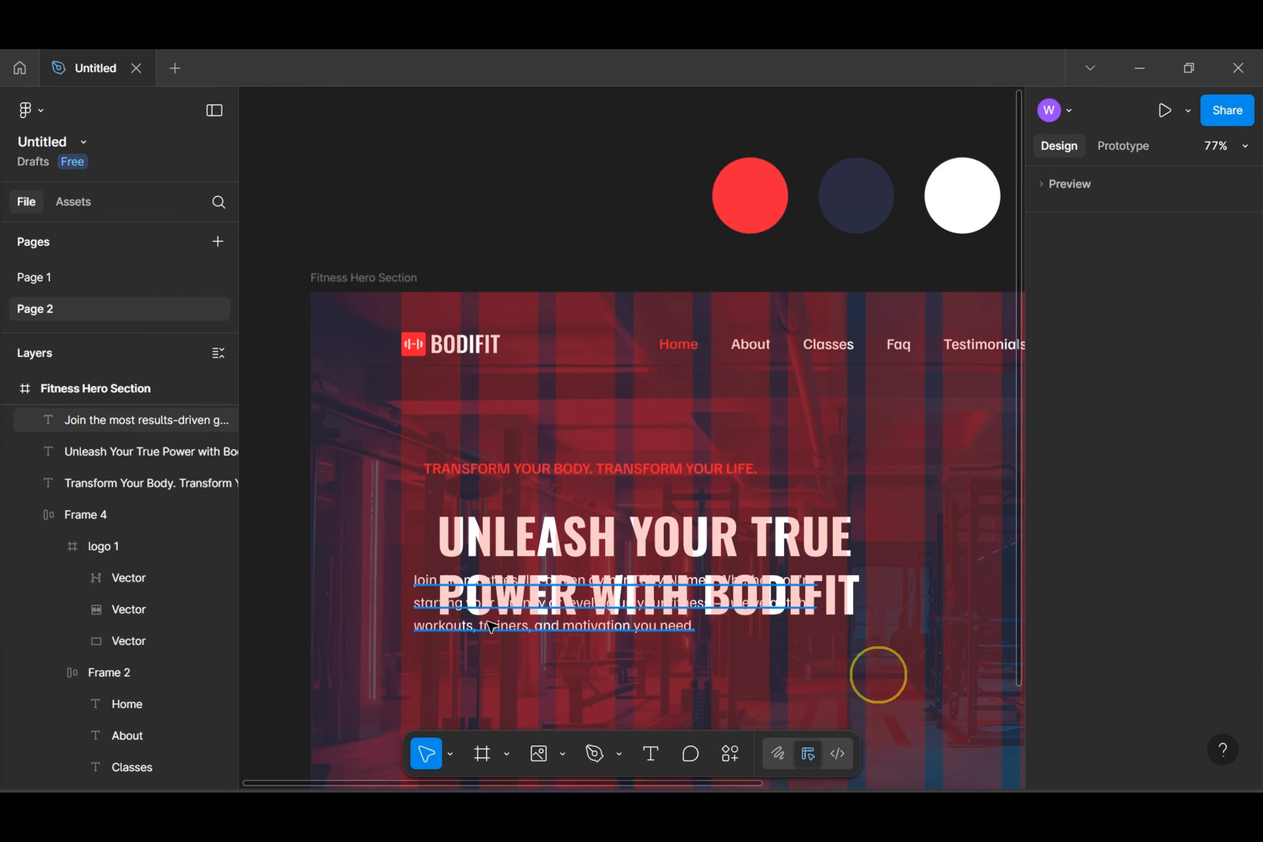
# Move the "Join the most results-driven gym" paragraph below the headline and the headline up directly beneath the tagline
pyautogui.moveTo(418, 613); pyautogui.dragTo(433, 666)
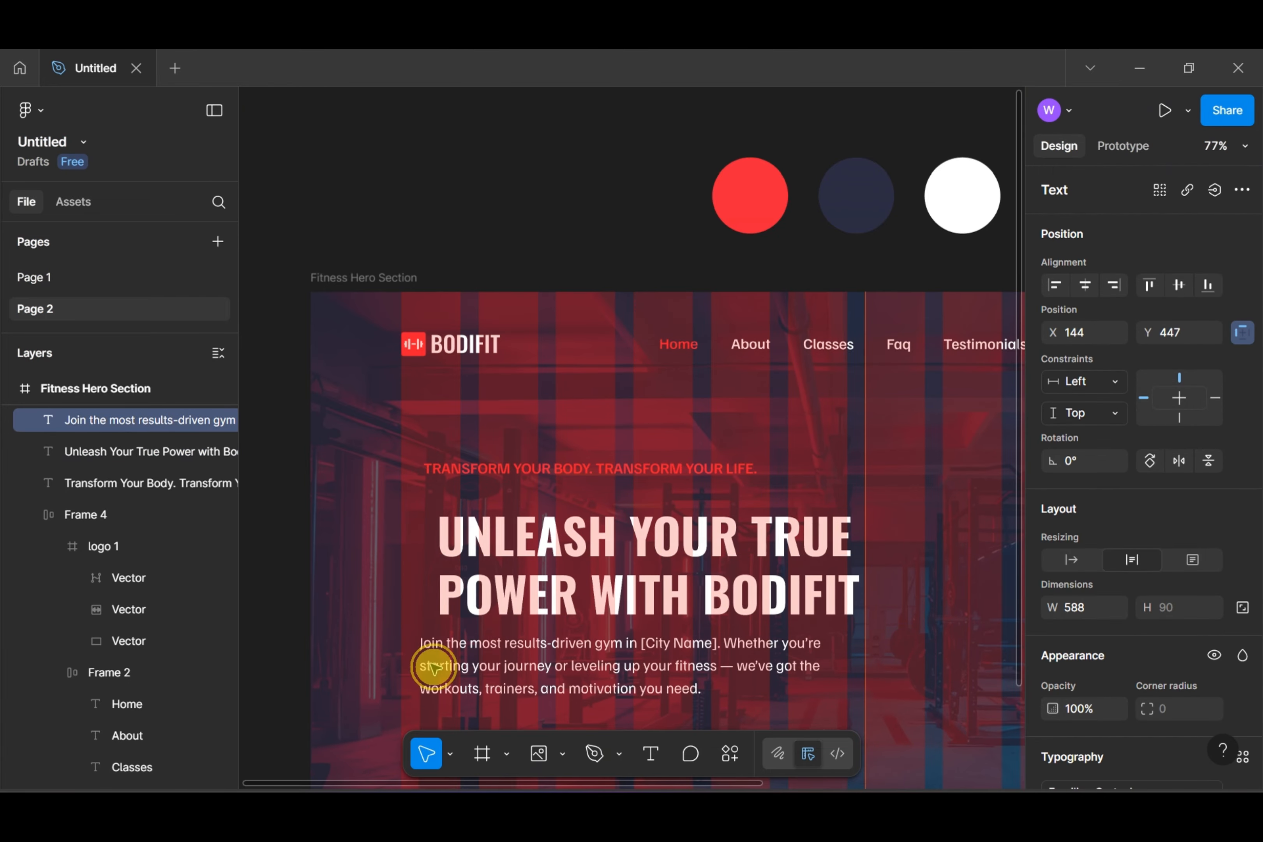
pyautogui.moveTo(607, 592); pyautogui.dragTo(590, 567)
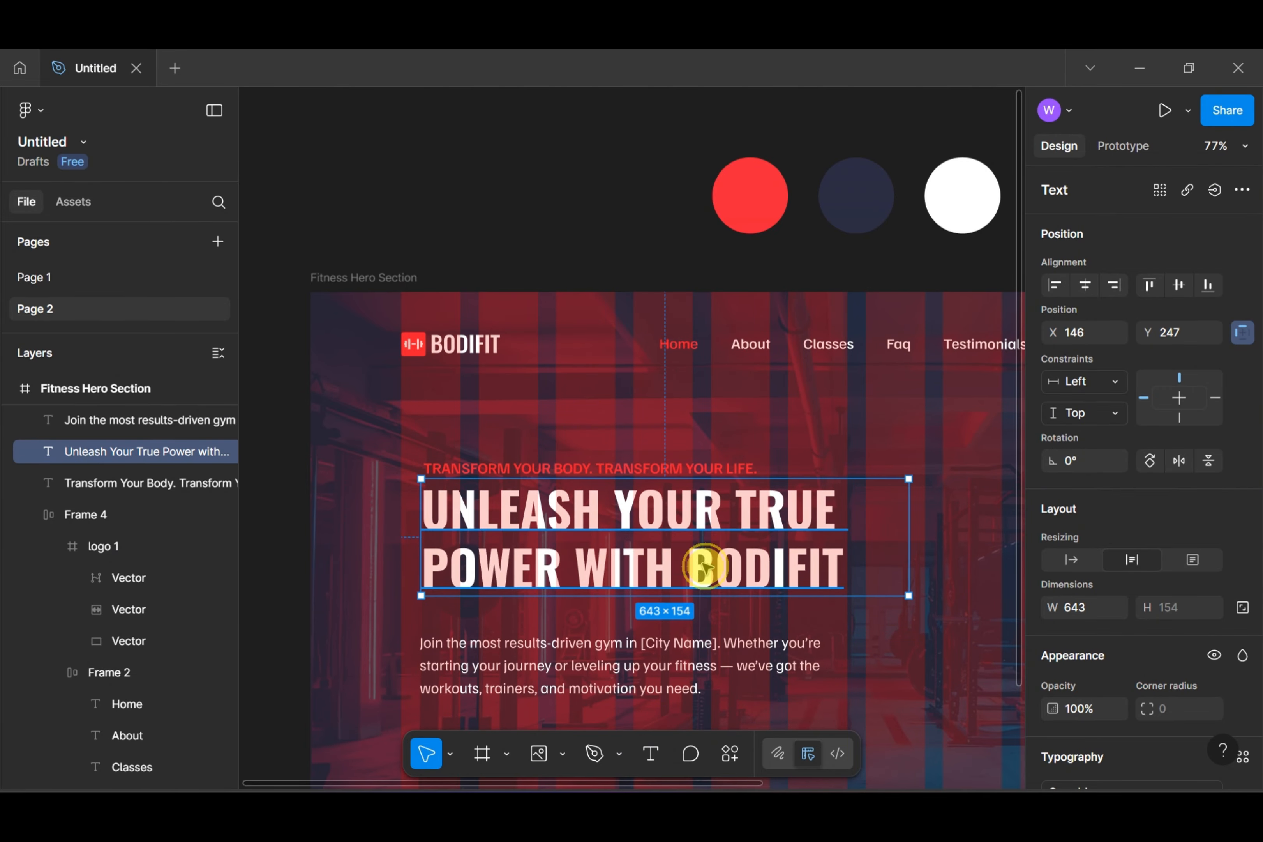
# Fill only the word "Bodifit" in the headline with the red sampled from the red palette circle (EF233C)
pyautogui.doubleClick(705, 567)
pyautogui.doubleClick(757, 568)
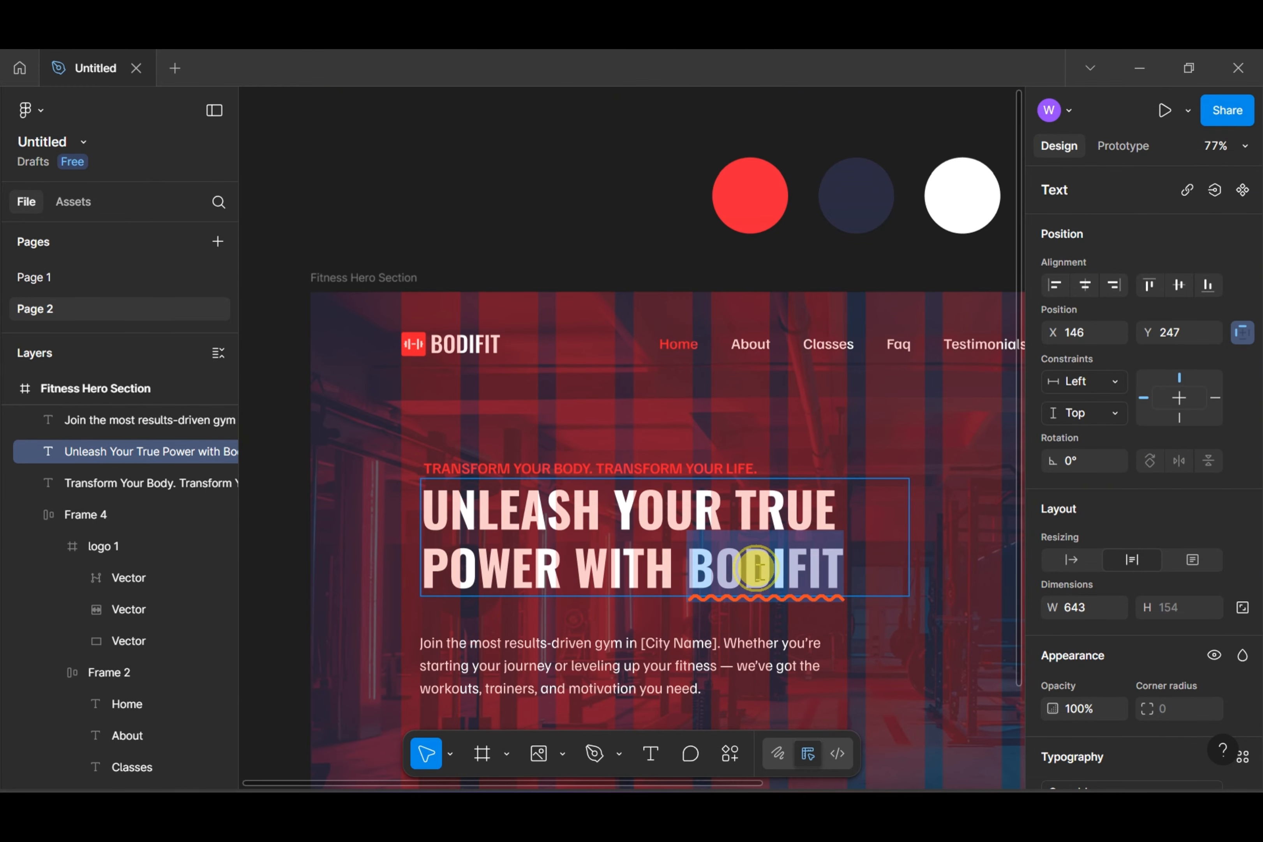
pyautogui.scroll(-5, 1151, 584)
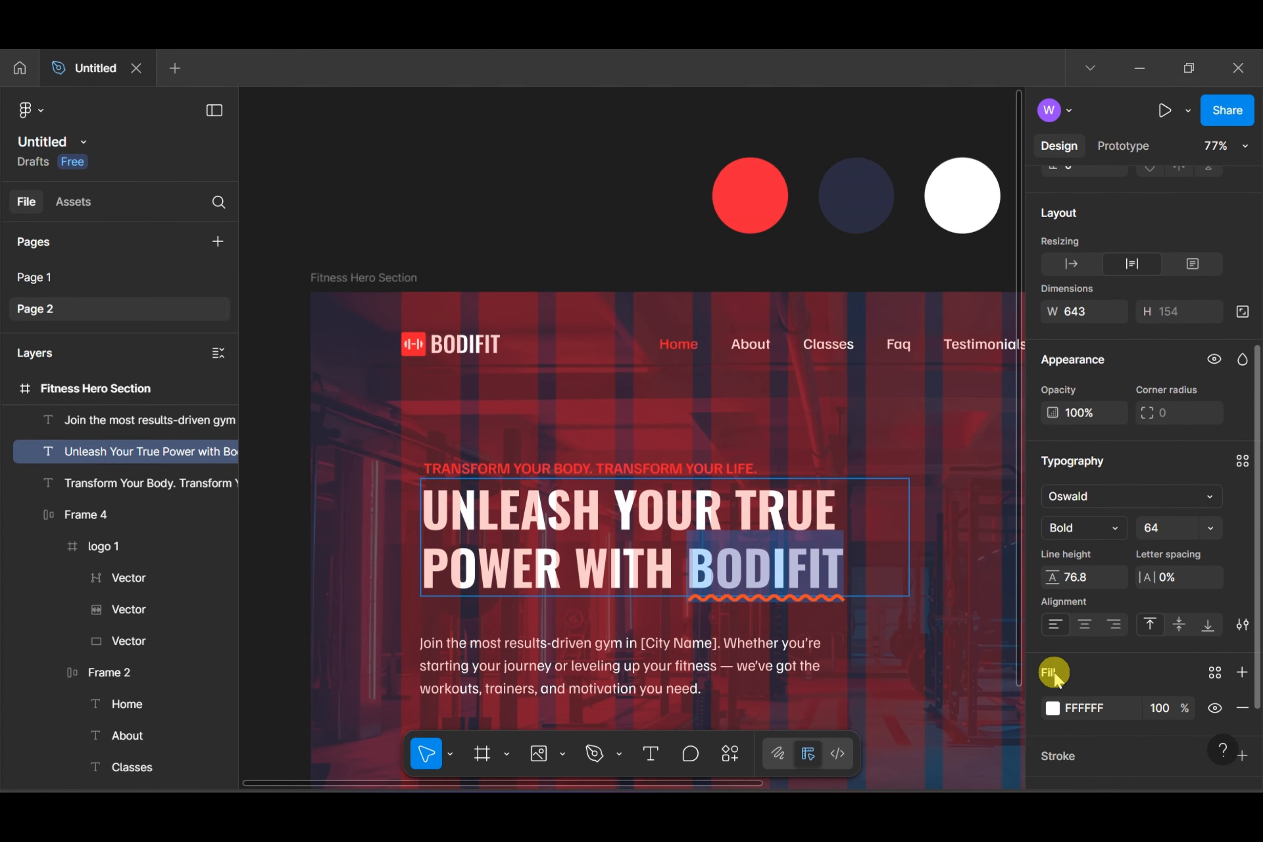
pyautogui.click(1053, 708)
pyautogui.click(817, 625)
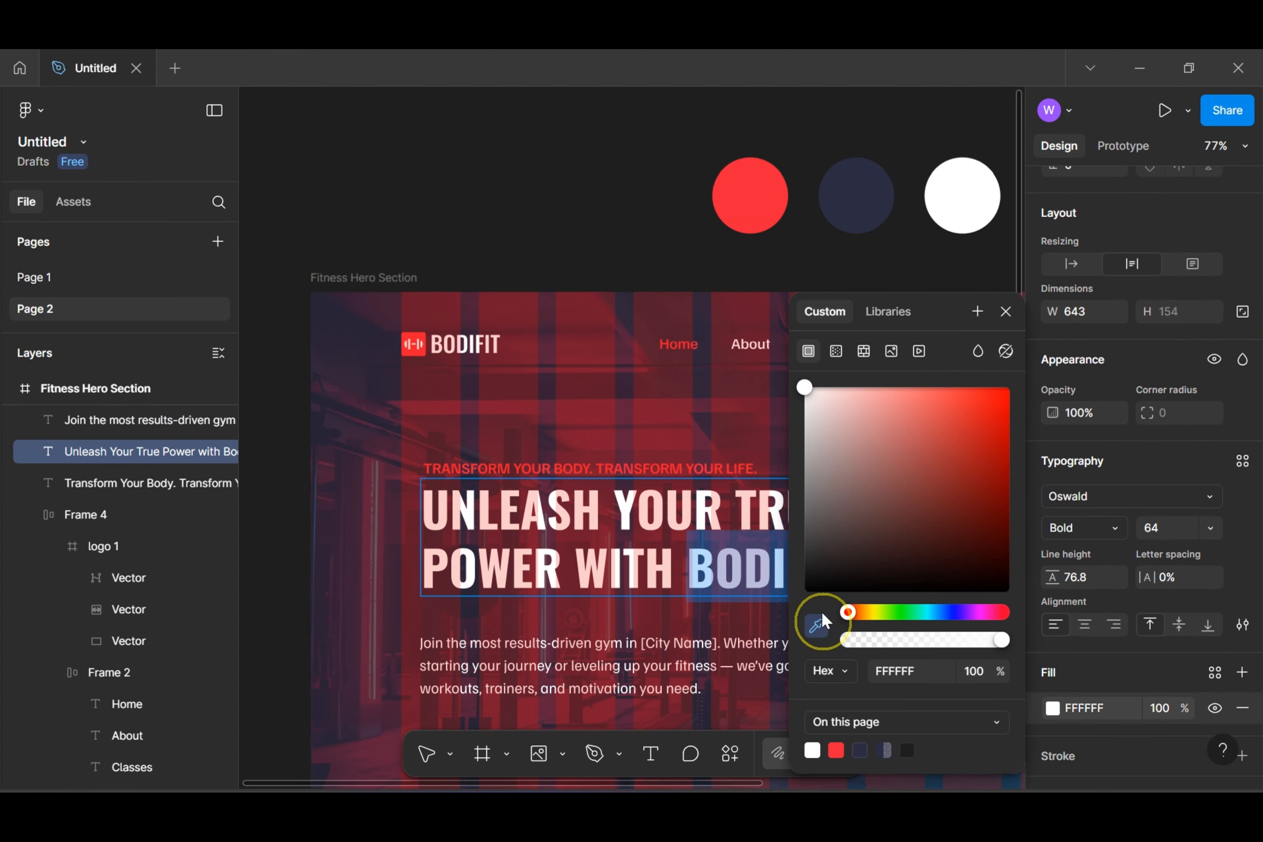
pyautogui.click(766, 198)
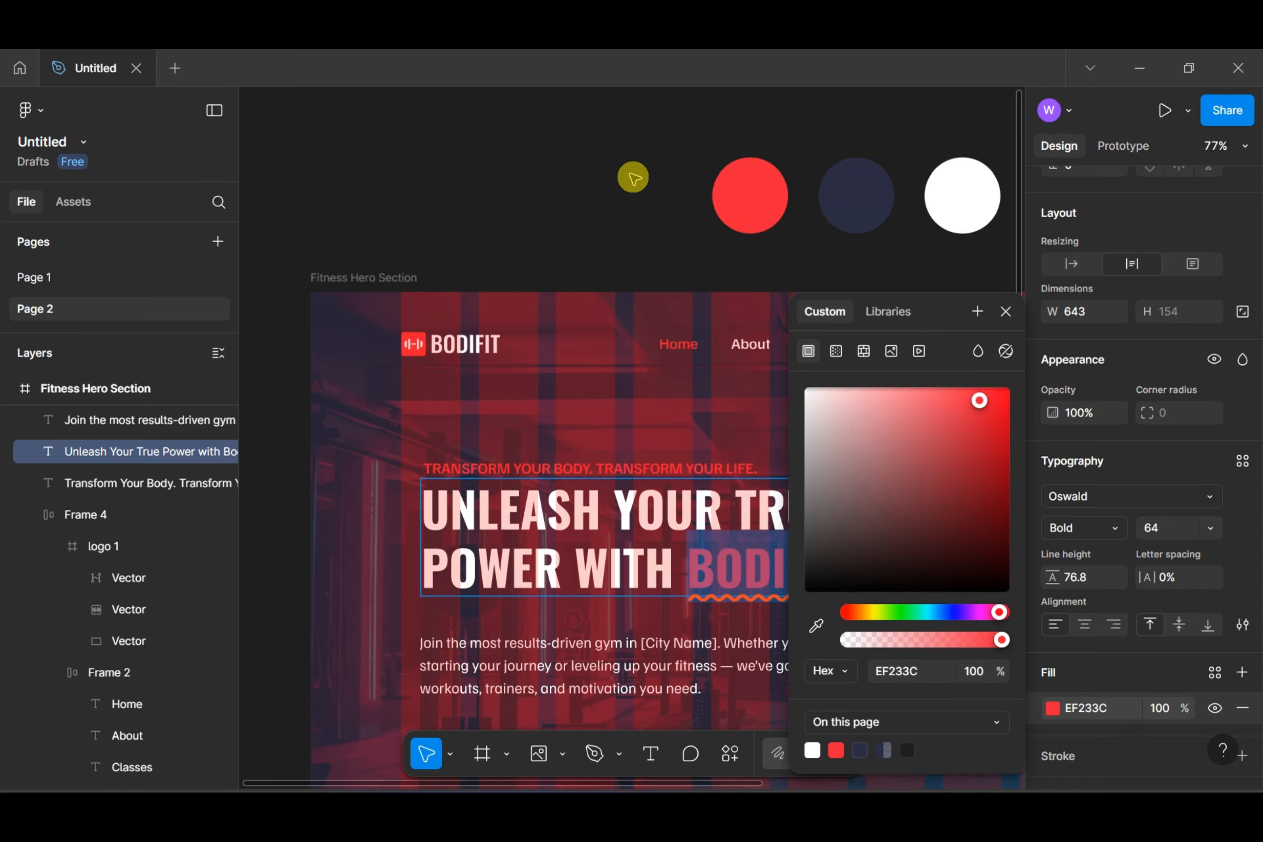
pyautogui.press('Escape')
pyautogui.click(626, 229)
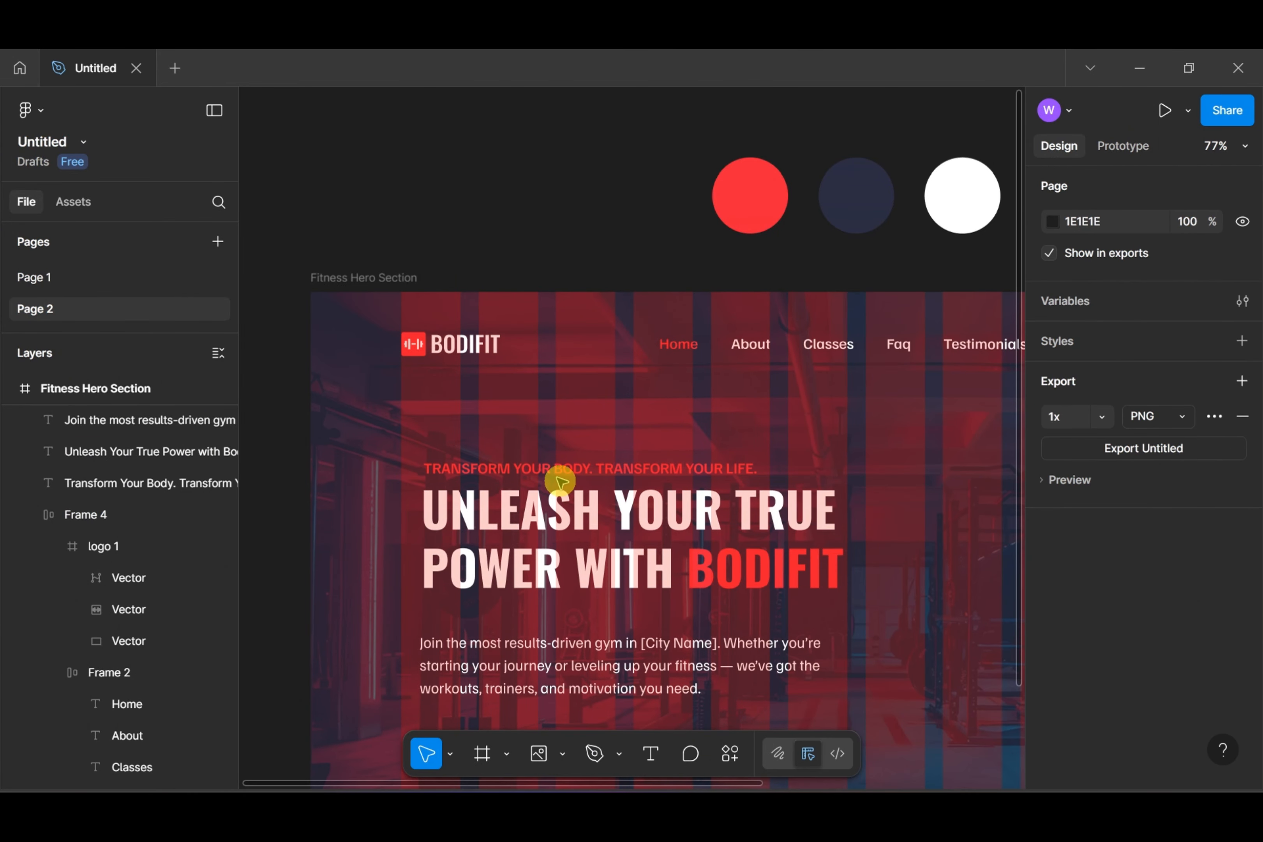
# Combine the tagline, headline and paragraph into a vertical auto layout with a gap of 16
pyautogui.click(547, 469)
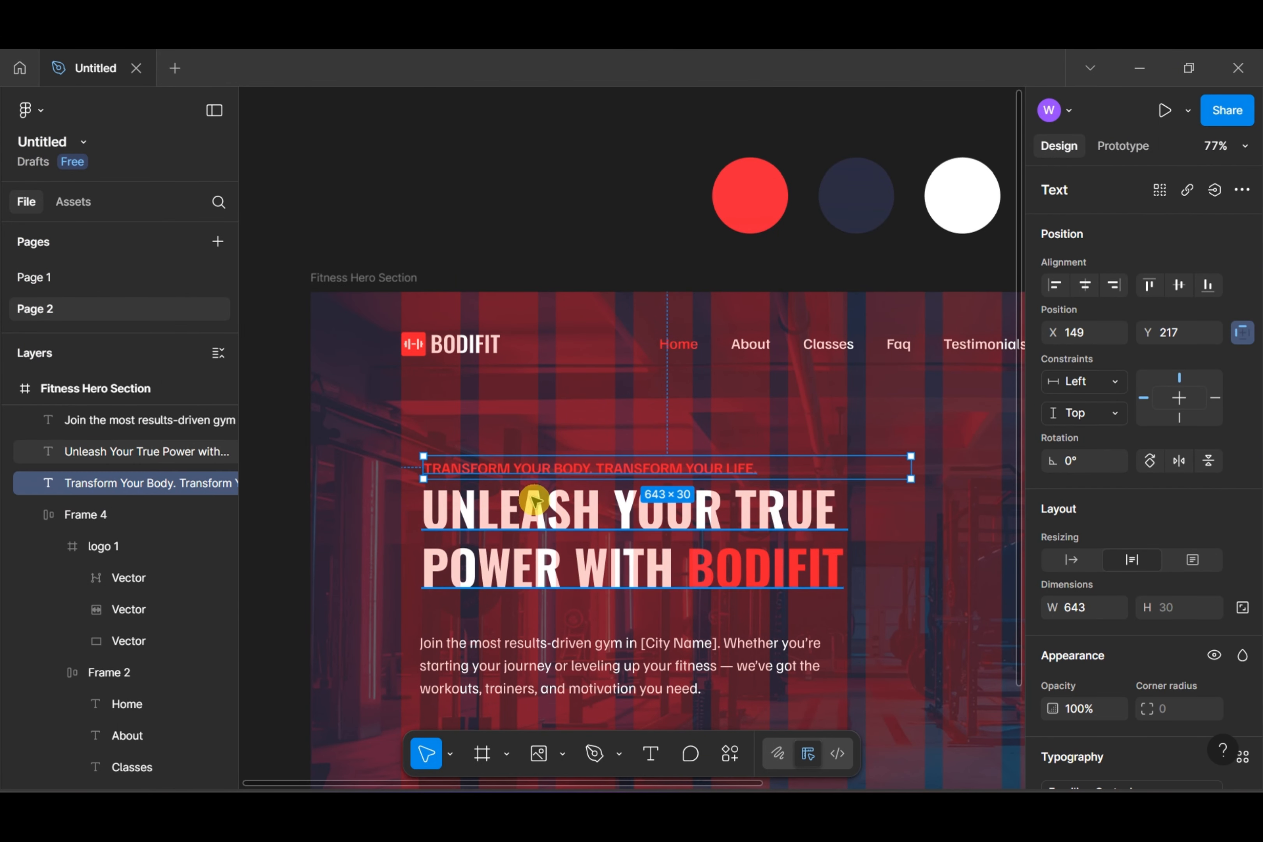
pyautogui.keyDown('shift'); pyautogui.click(536, 517); pyautogui.keyUp('shift')
pyautogui.keyDown('shift'); pyautogui.click(564, 668); pyautogui.keyUp('shift')
pyautogui.rightClick(606, 661)
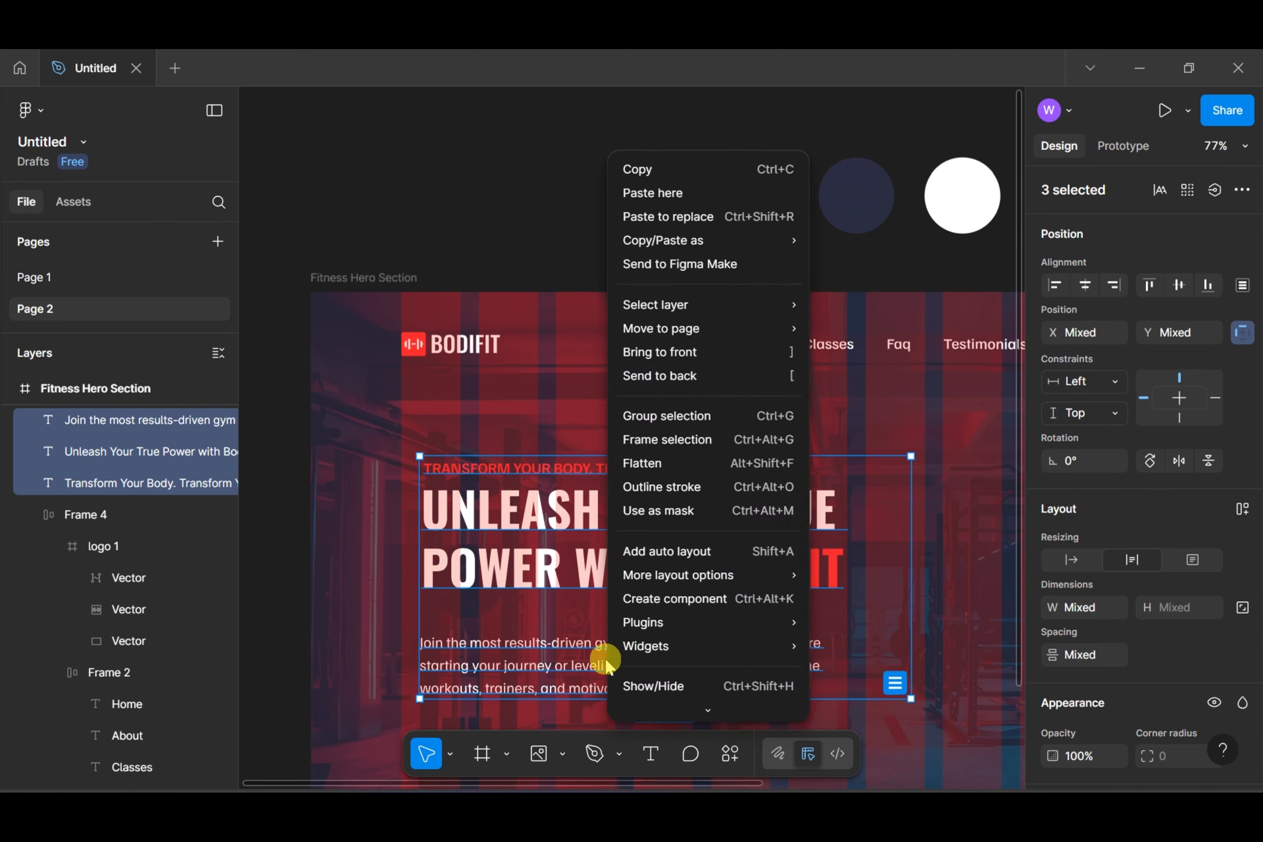
pyautogui.click(659, 553)
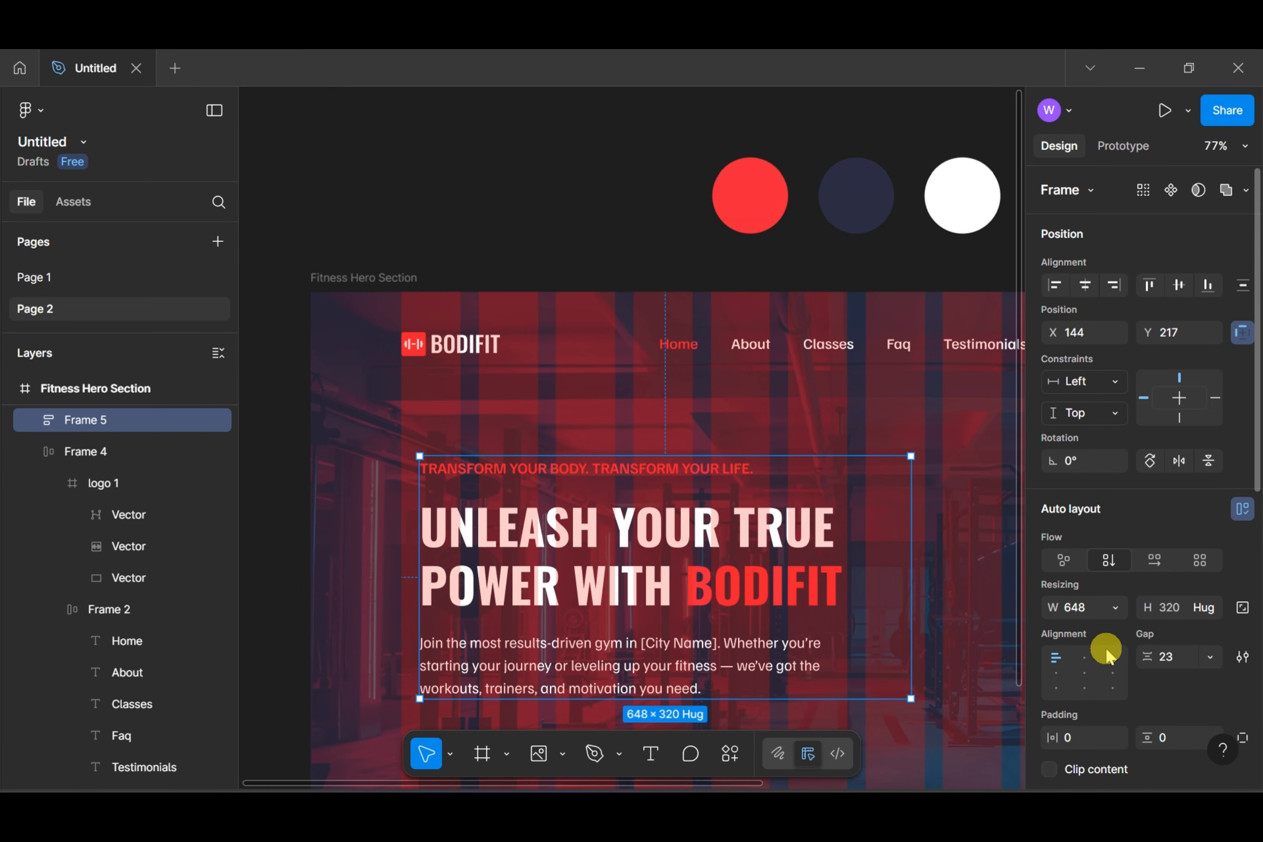
pyautogui.click(1180, 662)
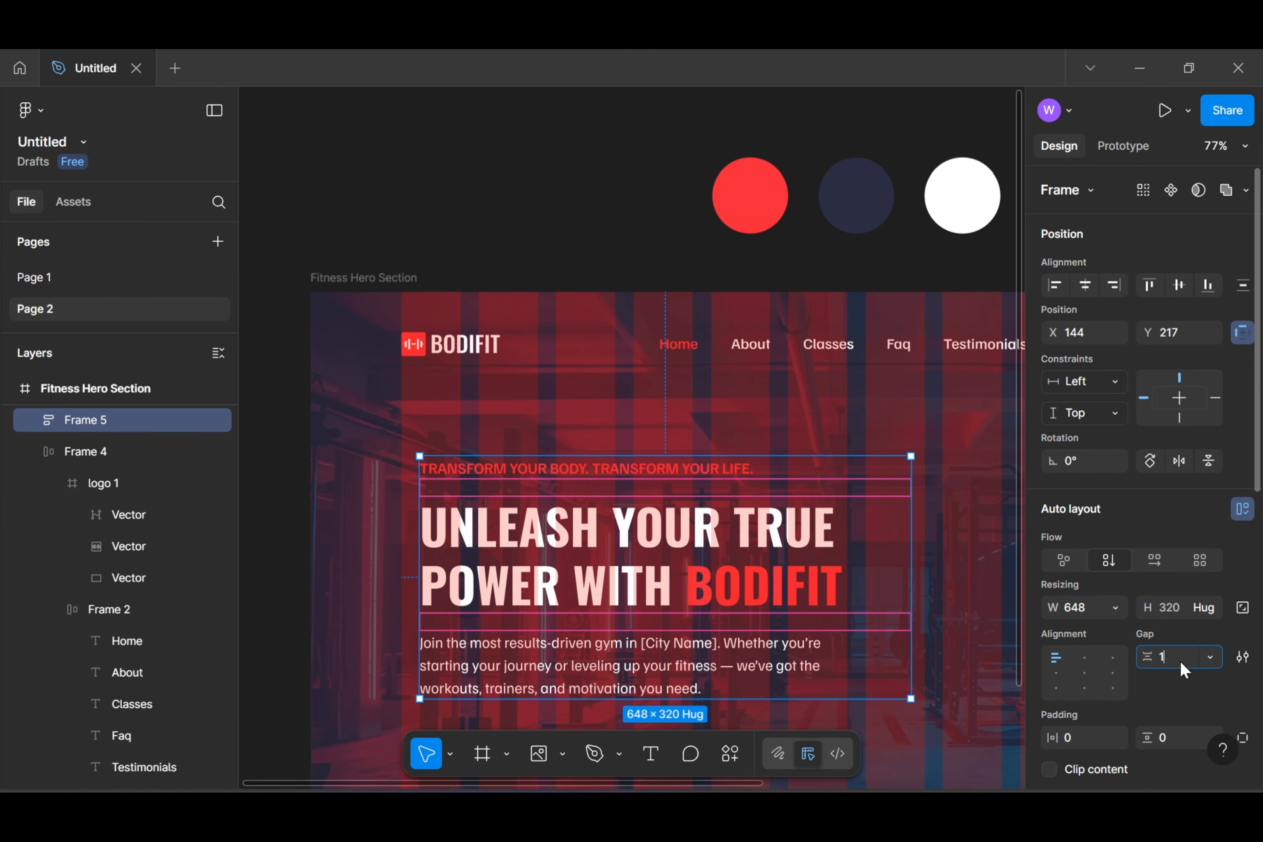
pyautogui.press('Return')
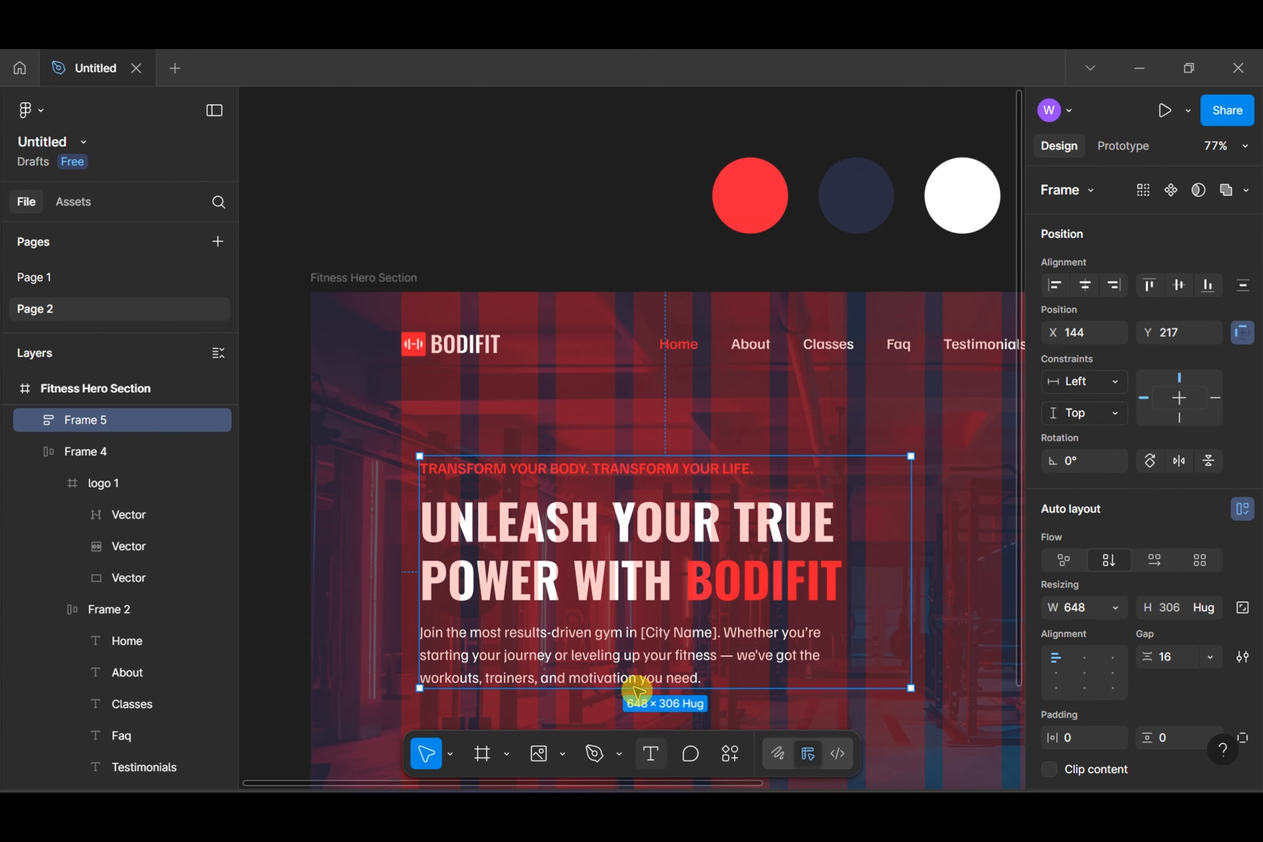
# Move the hero text frame to about X 123, Y 218 so it starts at the first grid column under the logo
pyautogui.click(559, 574)
pyautogui.moveTo(558, 574); pyautogui.dragTo(544, 575)
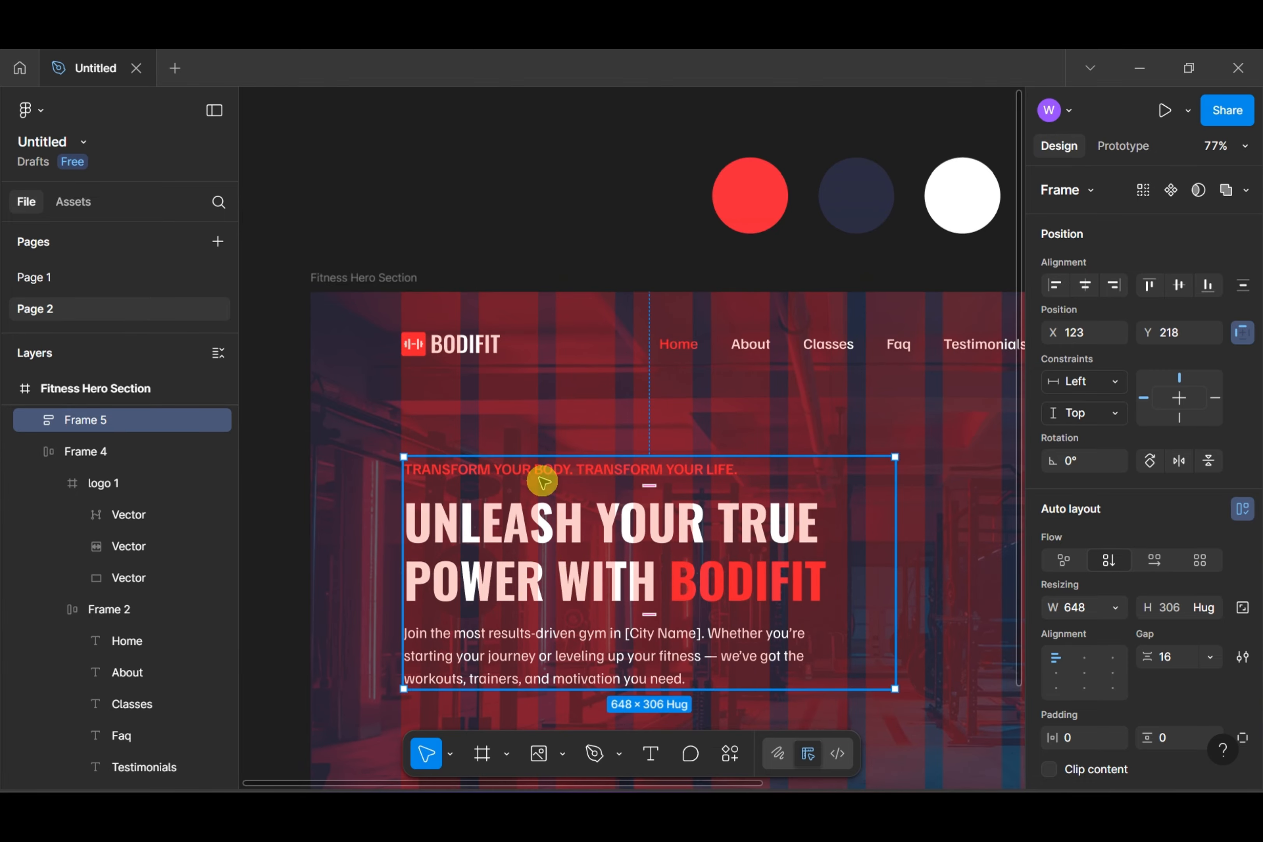
pyautogui.scroll(-5, 543, 482)
pyautogui.click(509, 666)
# Bring the Contact Us button into the hero section below the paragraph, with a duplicate beside it
pyautogui.scroll(-4, 500, 646)
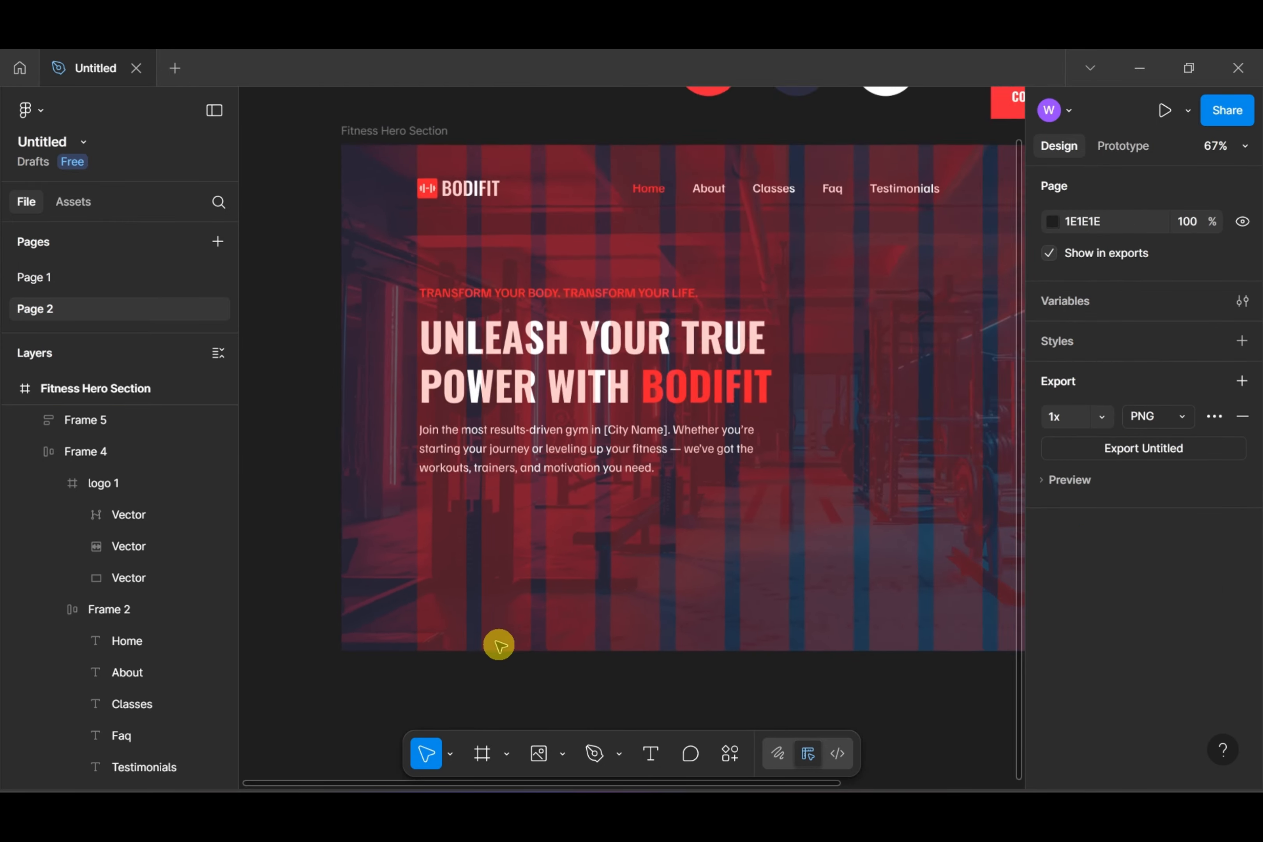
pyautogui.moveTo(932, 155); pyautogui.dragTo(618, 536)
pyautogui.scroll(2, 483, 538)
pyautogui.scroll(2, 479, 543)
# Change the label of the first Contact Us button to "Start your journey" and move the second button clear of it
pyautogui.click(500, 545)
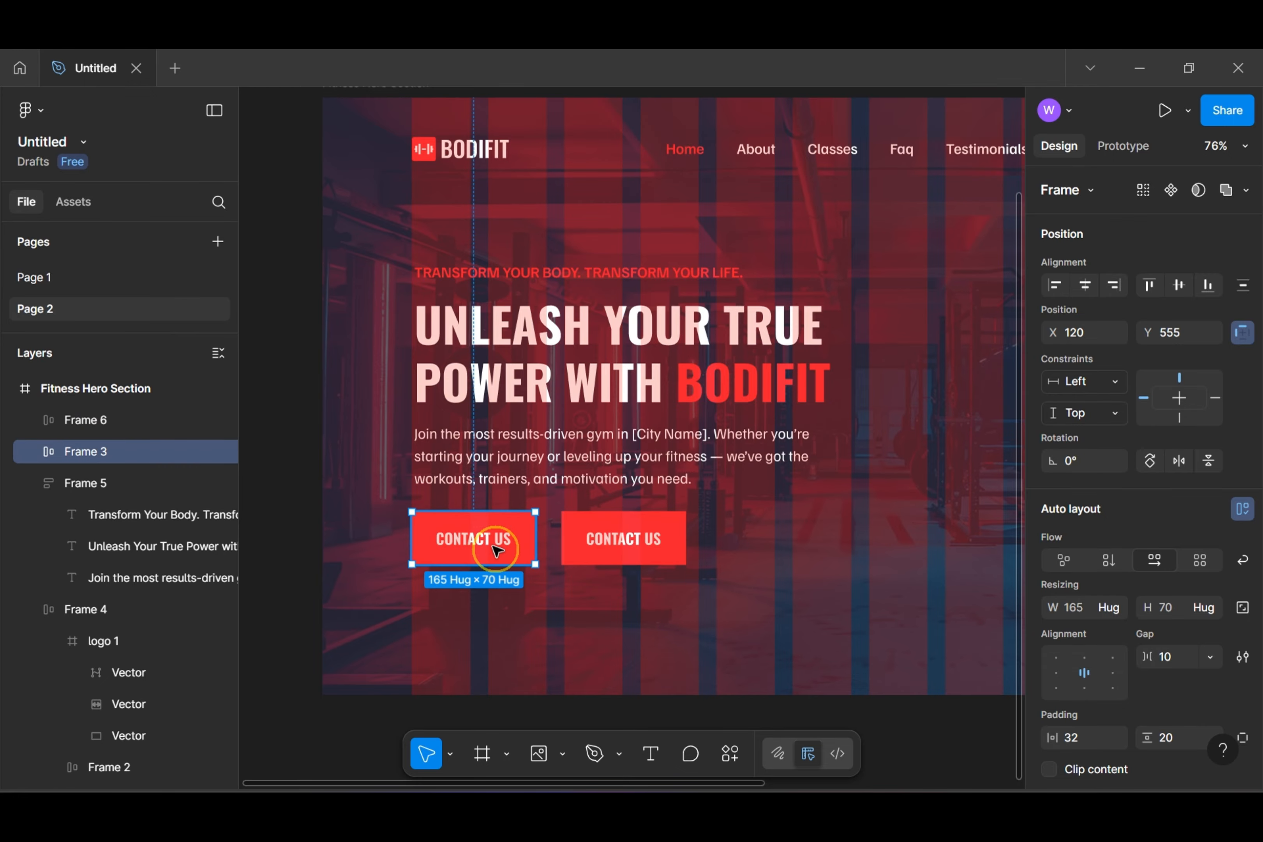
pyautogui.doubleClick(497, 549)
pyautogui.doubleClick(498, 544)
pyautogui.write('Start')
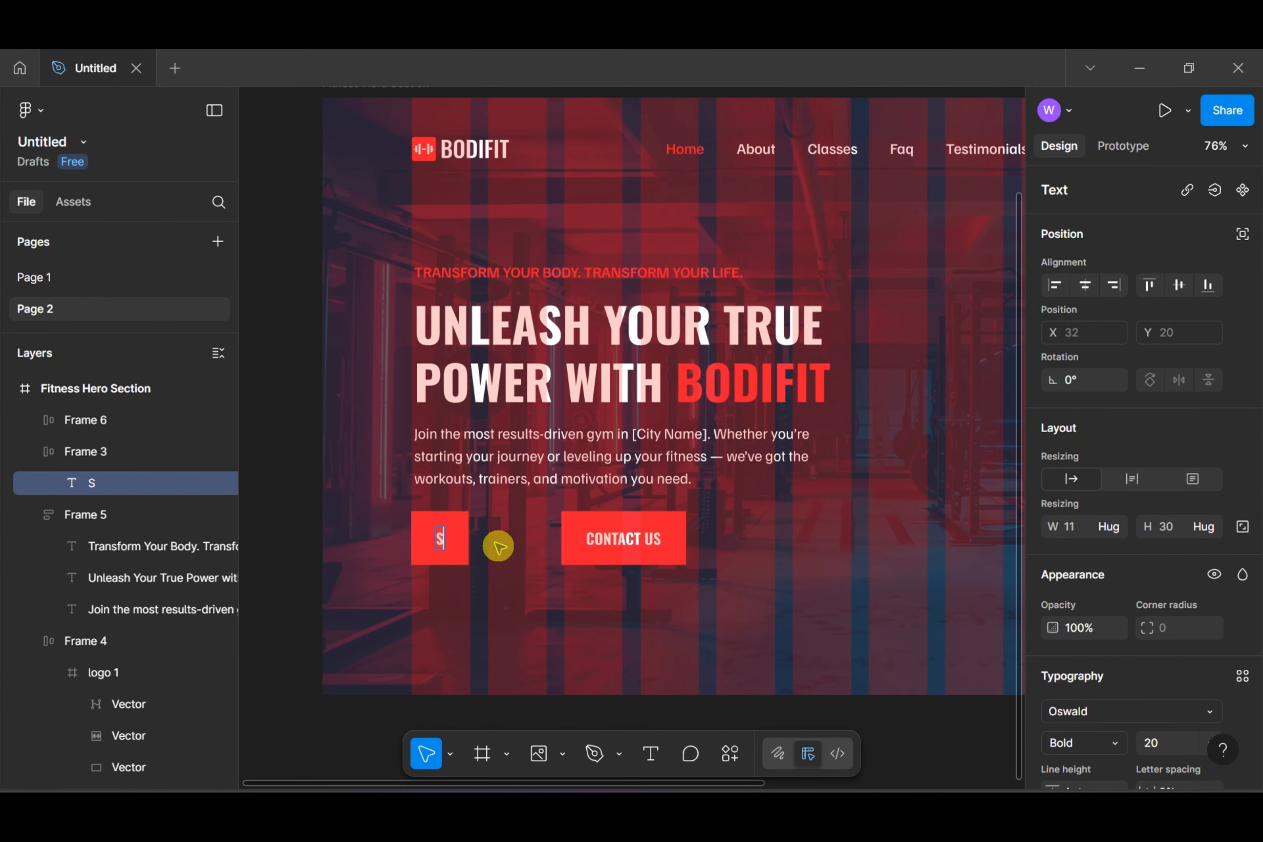
pyautogui.write(' your')
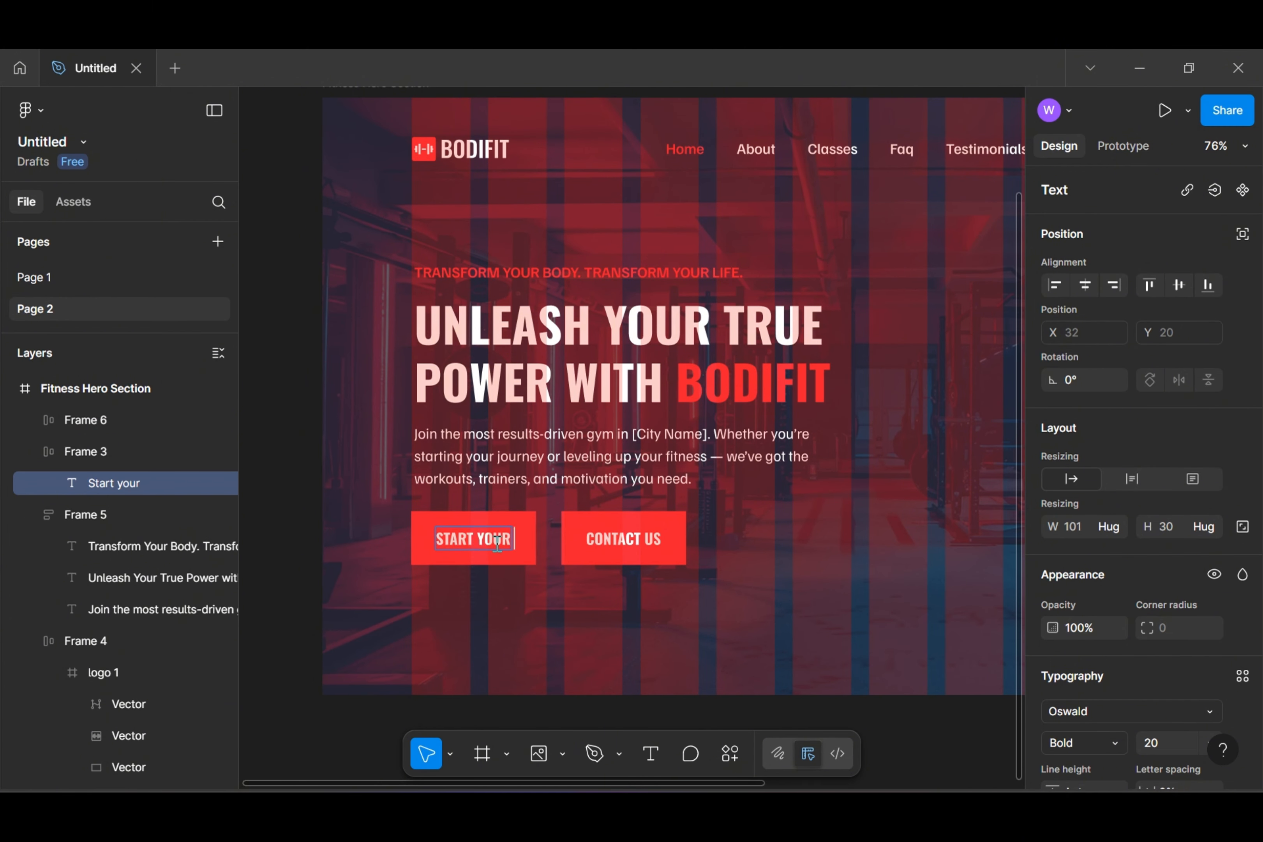
pyautogui.write(' ko')
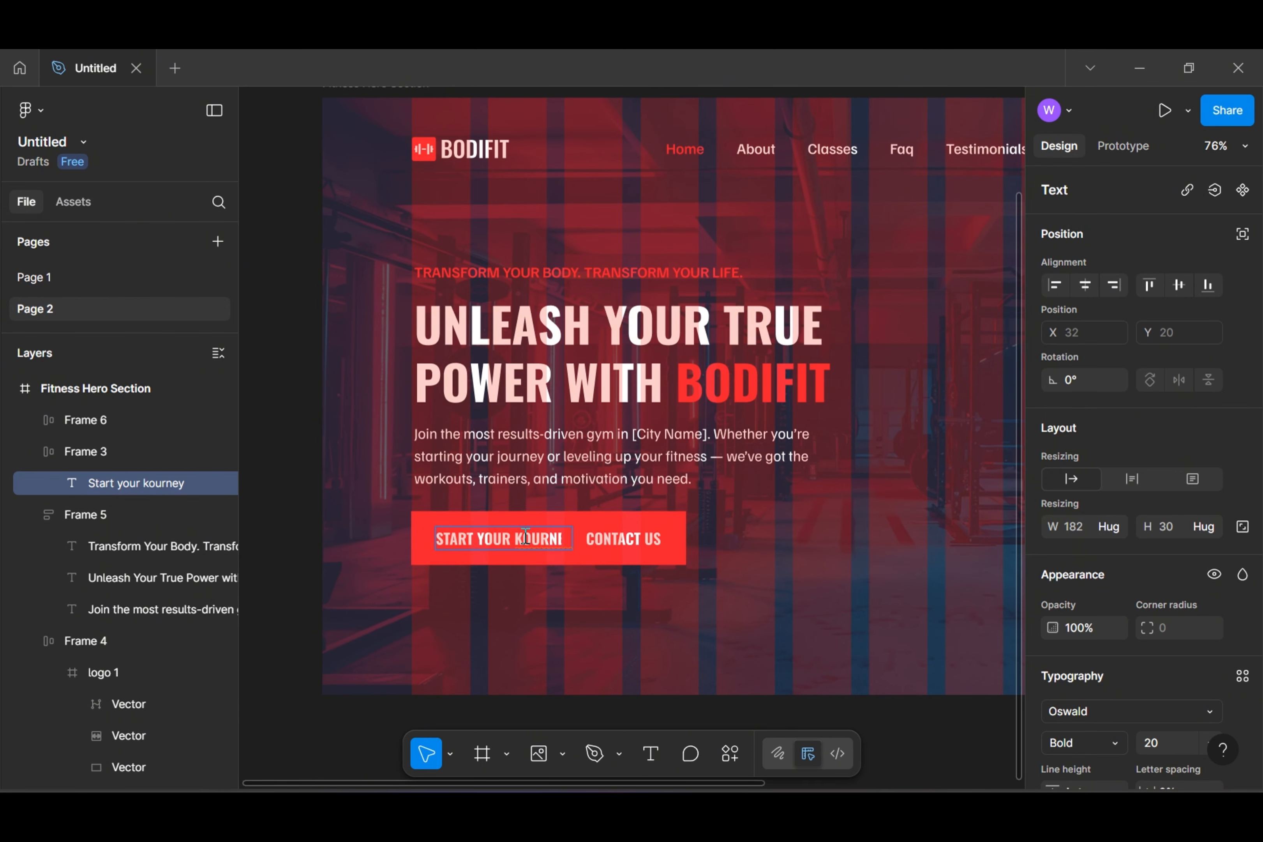
pyautogui.click(652, 540)
# Change the label of the second Contact Us button to "Explore Programs"
pyautogui.doubleClick(715, 540)
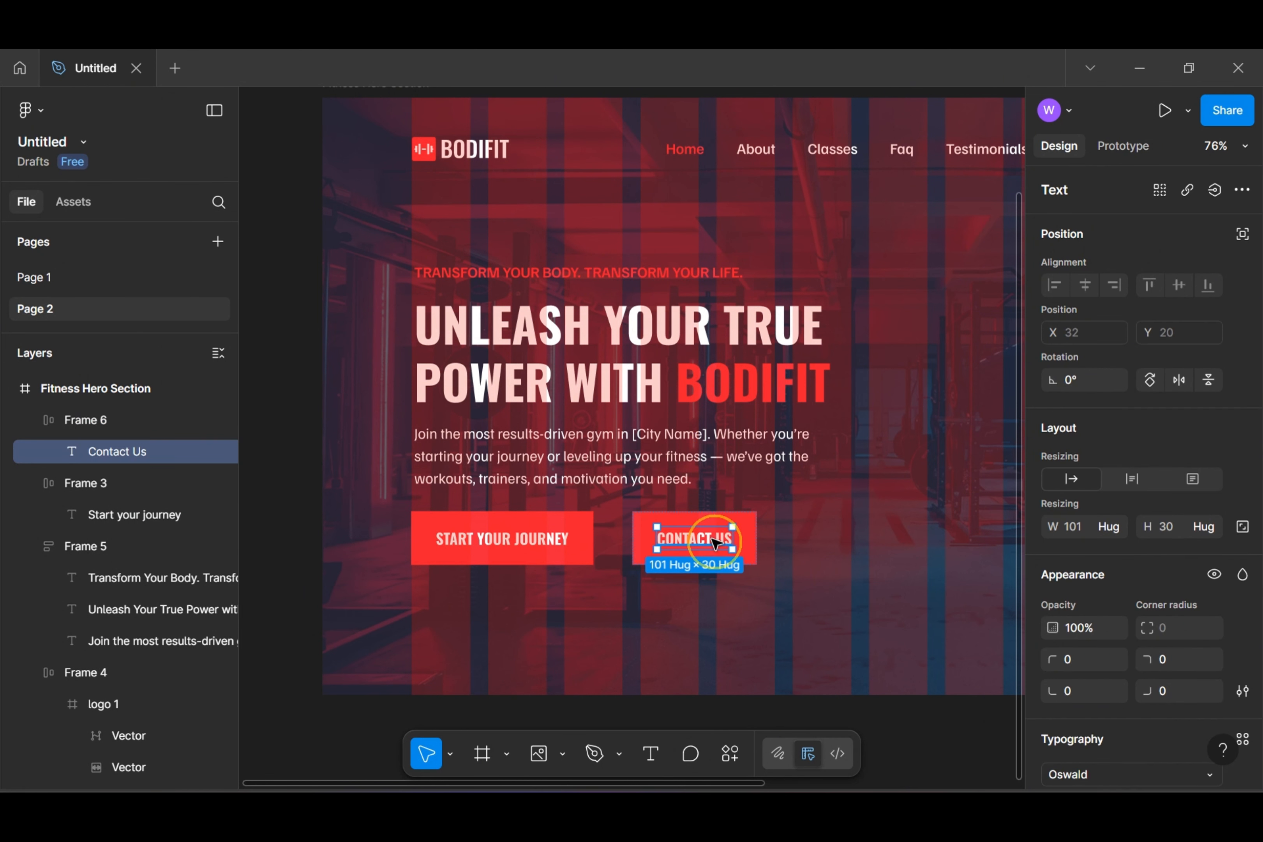
pyautogui.doubleClick(712, 541)
pyautogui.write('Explore Pro')
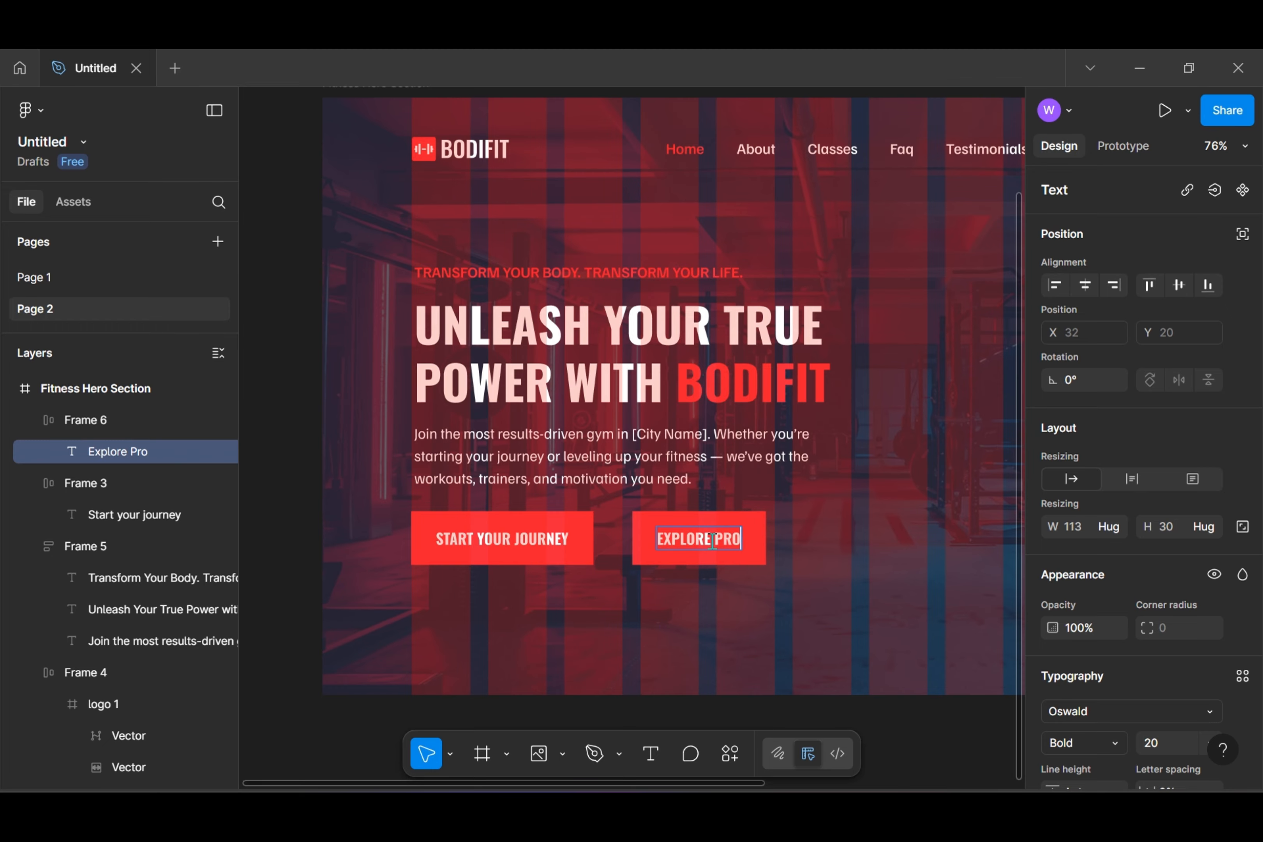
pyautogui.write('grams')
pyautogui.press('Escape')
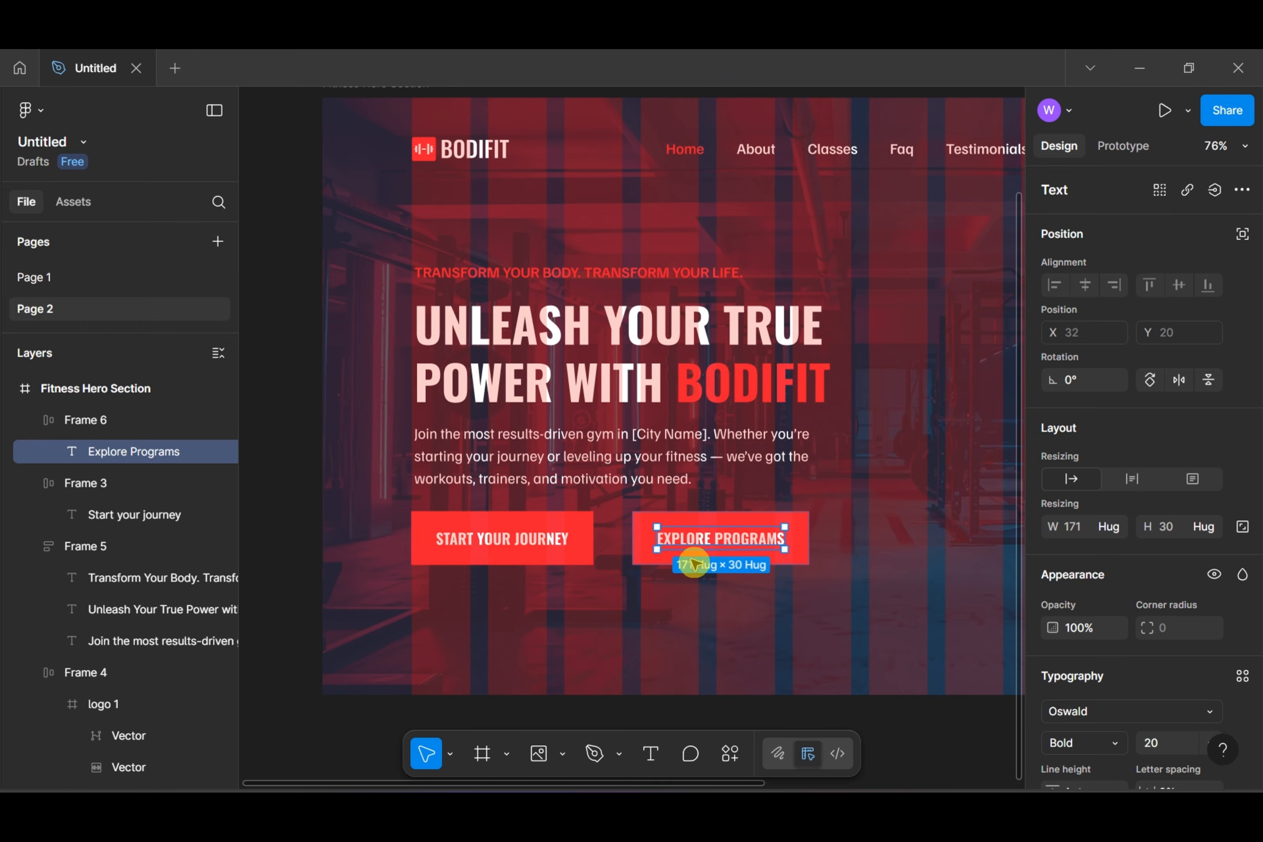
pyautogui.click(790, 615)
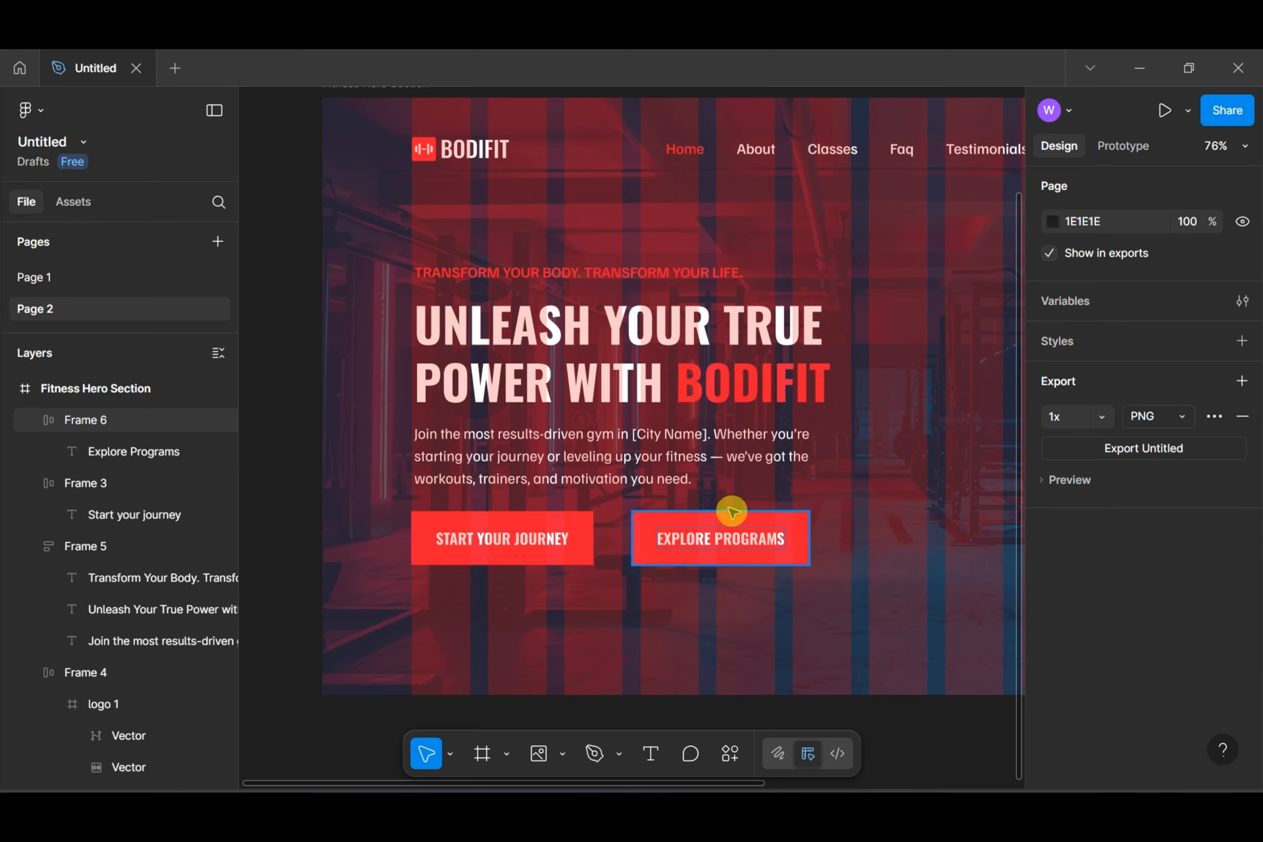
# Remove the Explore Programs button's fill and recolour its stroke with the white sampled from the white palette circle
pyautogui.click(733, 522)
pyautogui.scroll(-5, 1130, 558)
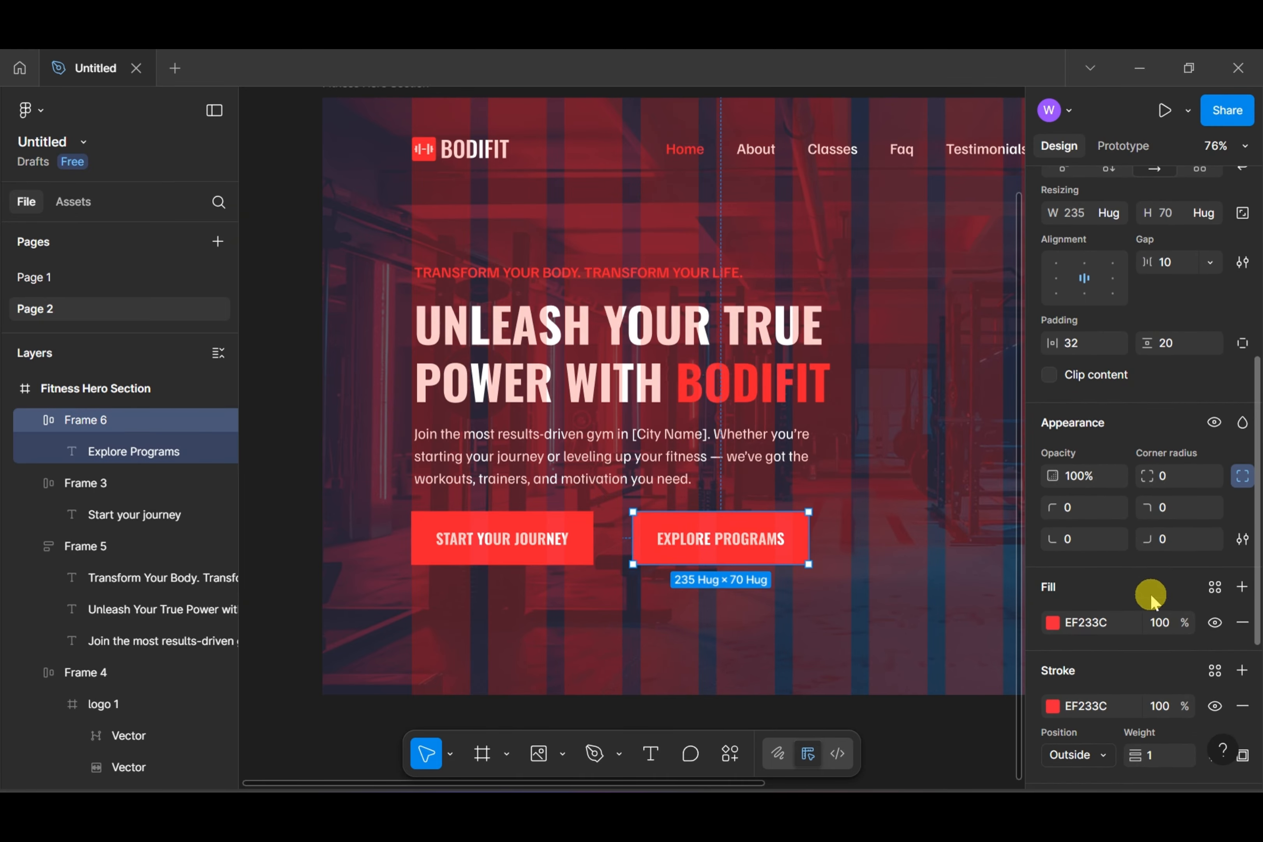
pyautogui.click(1242, 623)
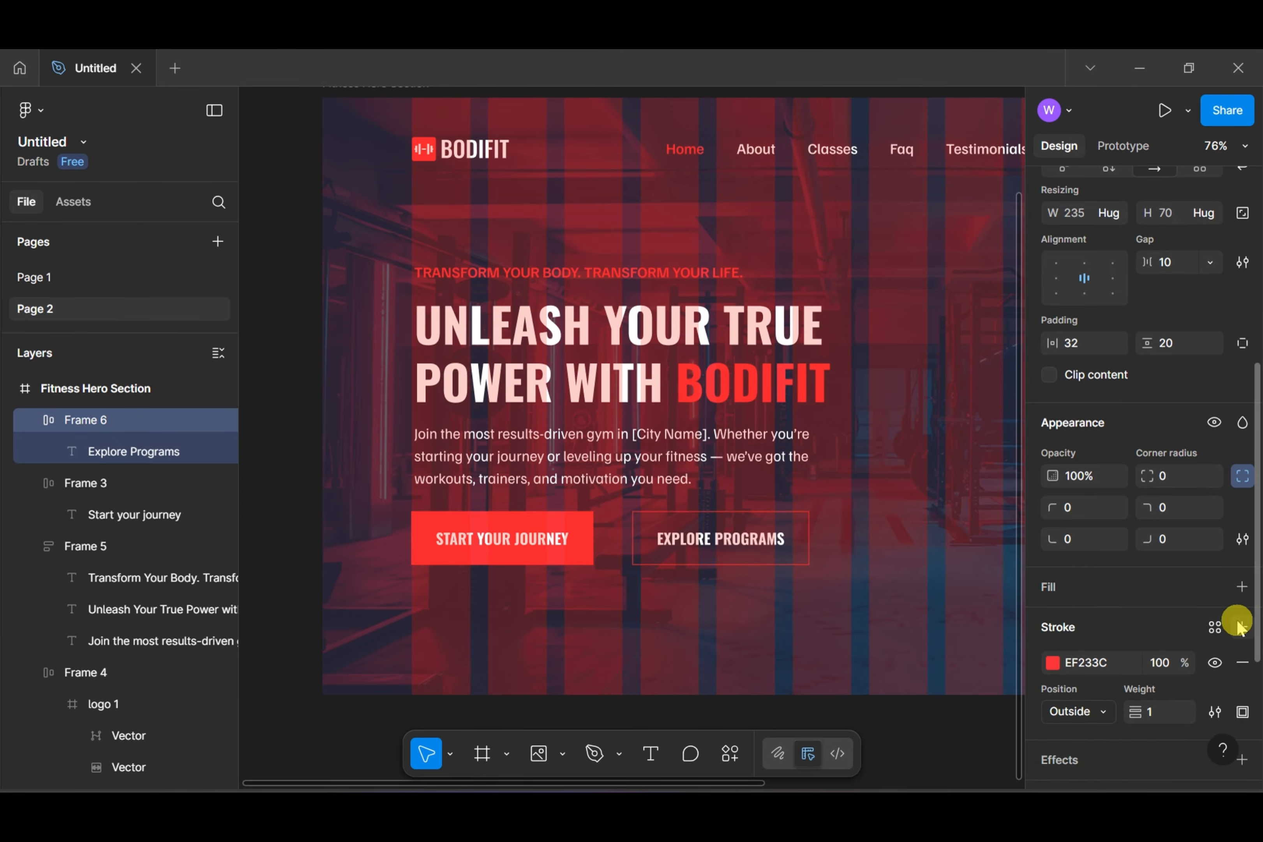
pyautogui.click(1052, 662)
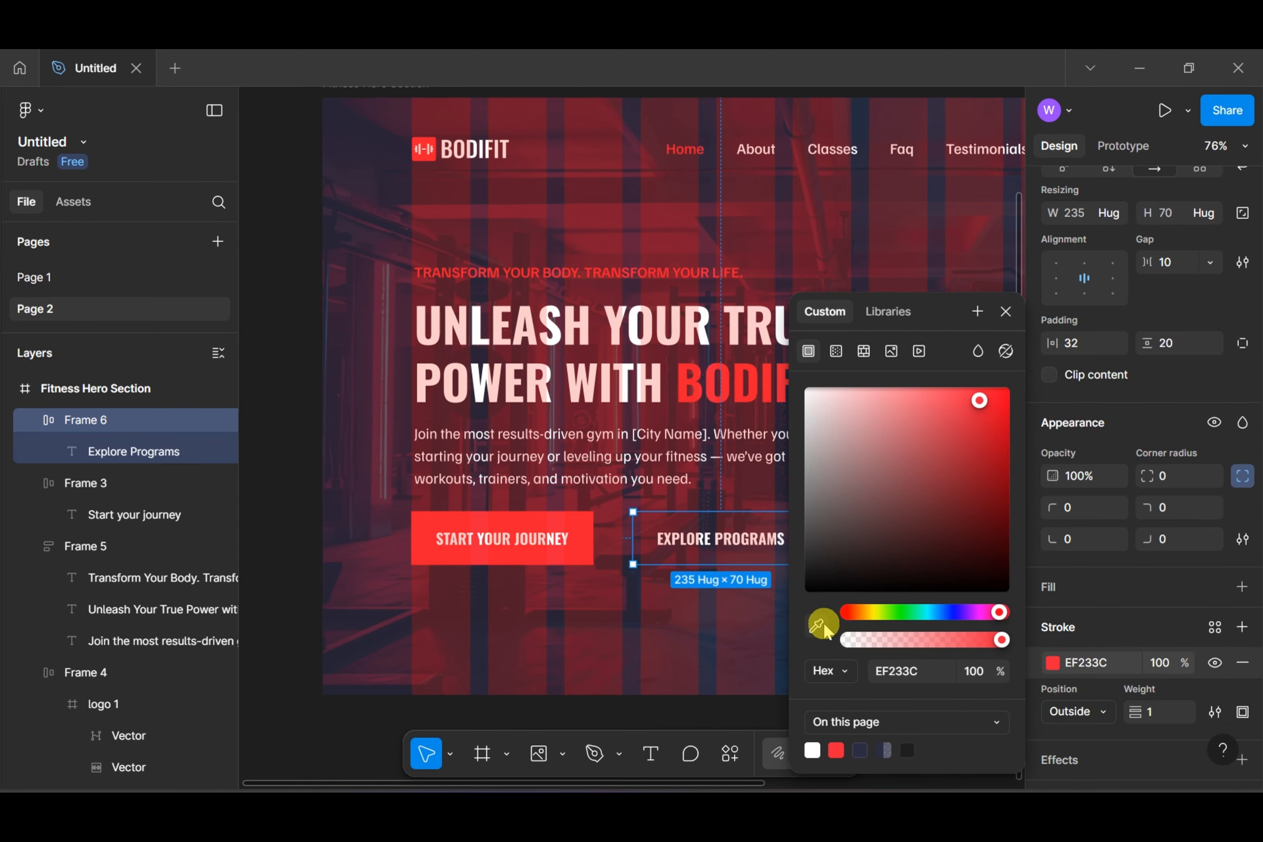
pyautogui.scroll(5, 908, 292)
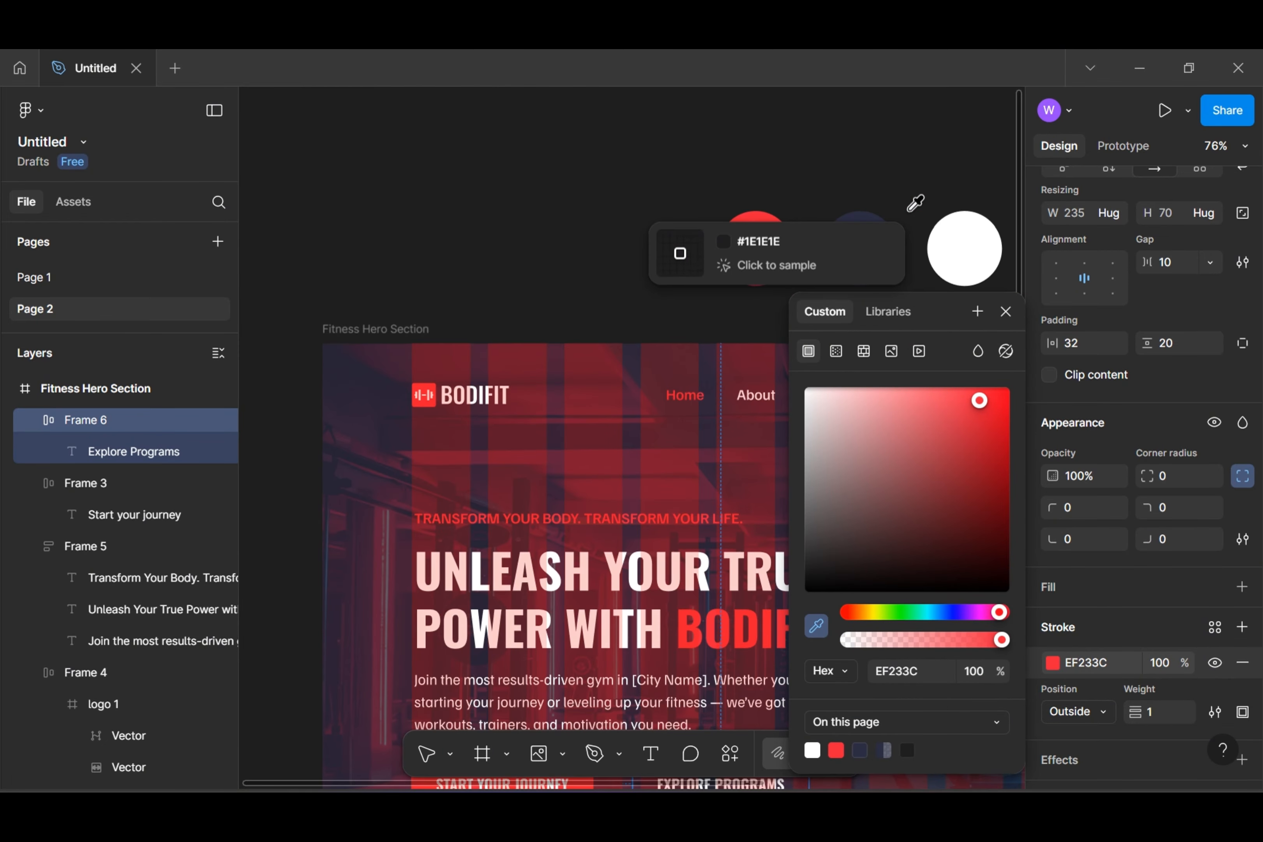
pyautogui.click(984, 248)
pyautogui.scroll(-6, 627, 401)
pyautogui.click(627, 641)
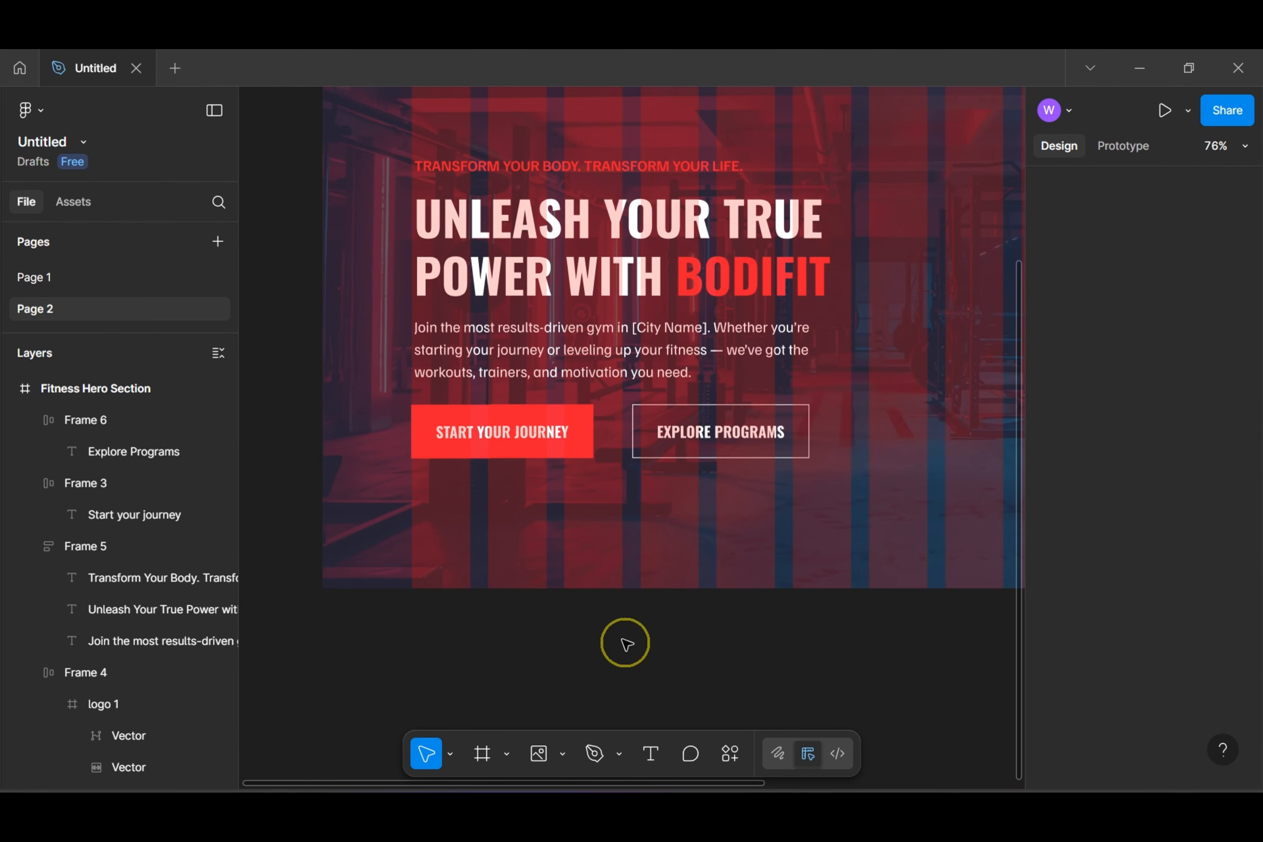
# Combine the Start your journey and Explore Programs buttons into an auto layout
pyautogui.click(578, 446)
pyautogui.keyDown('shift'); pyautogui.click(680, 432); pyautogui.keyUp('shift')
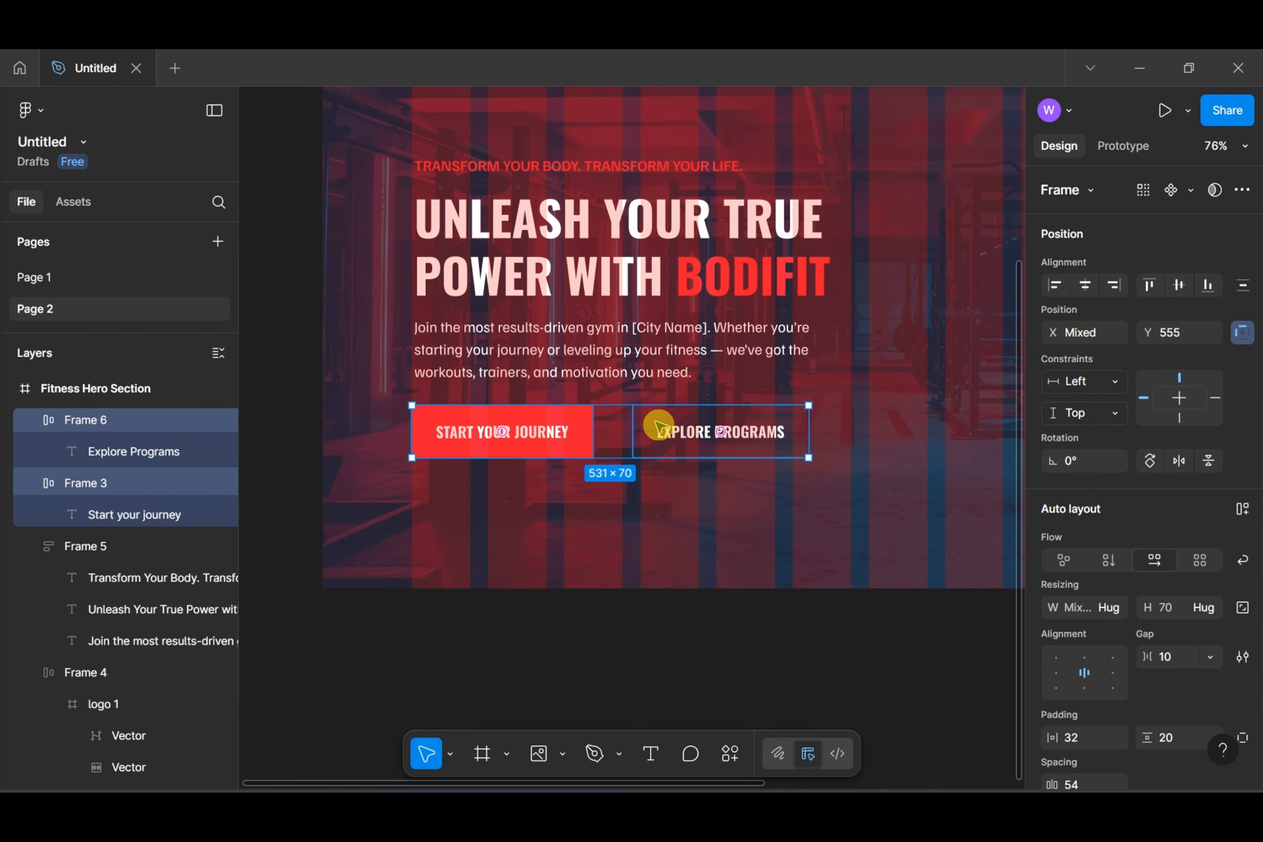
pyautogui.rightClick(658, 429)
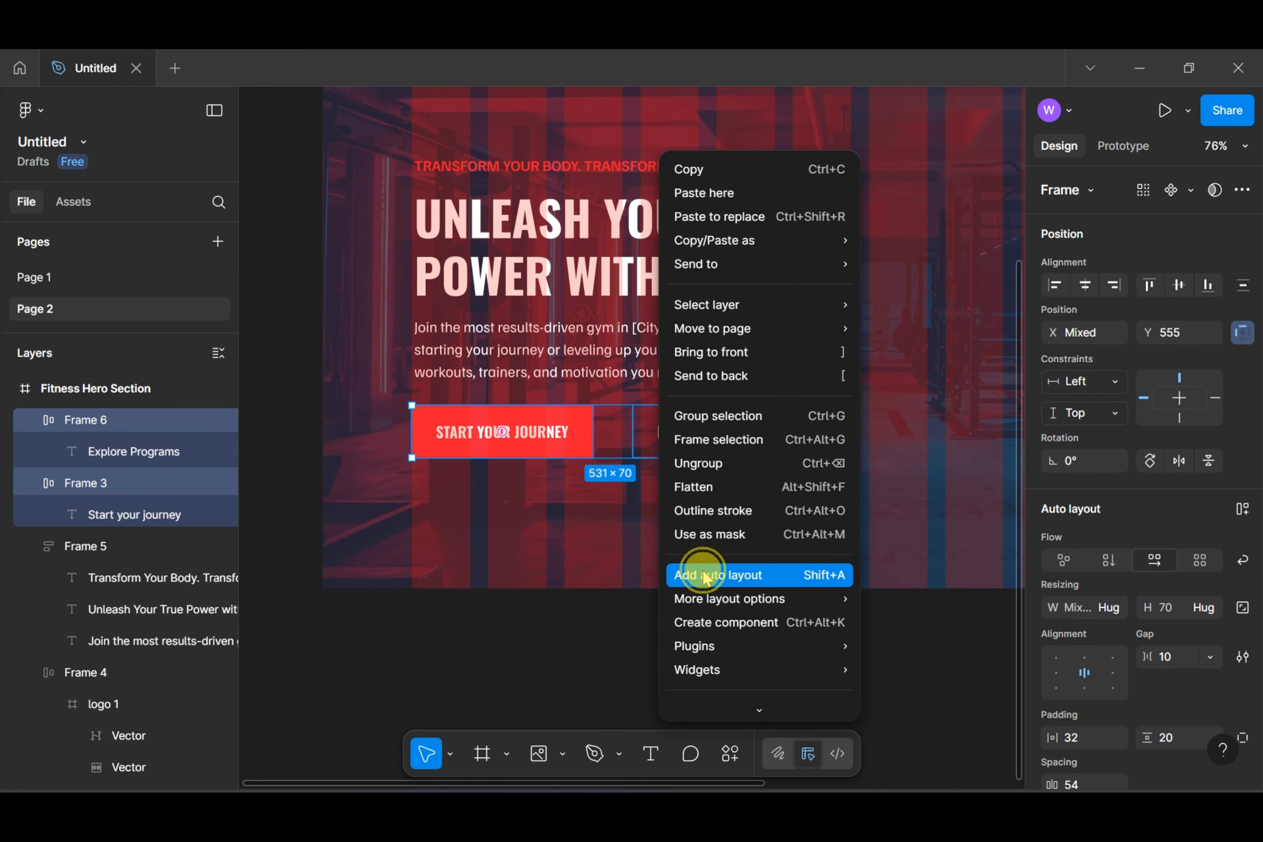
pyautogui.click(704, 574)
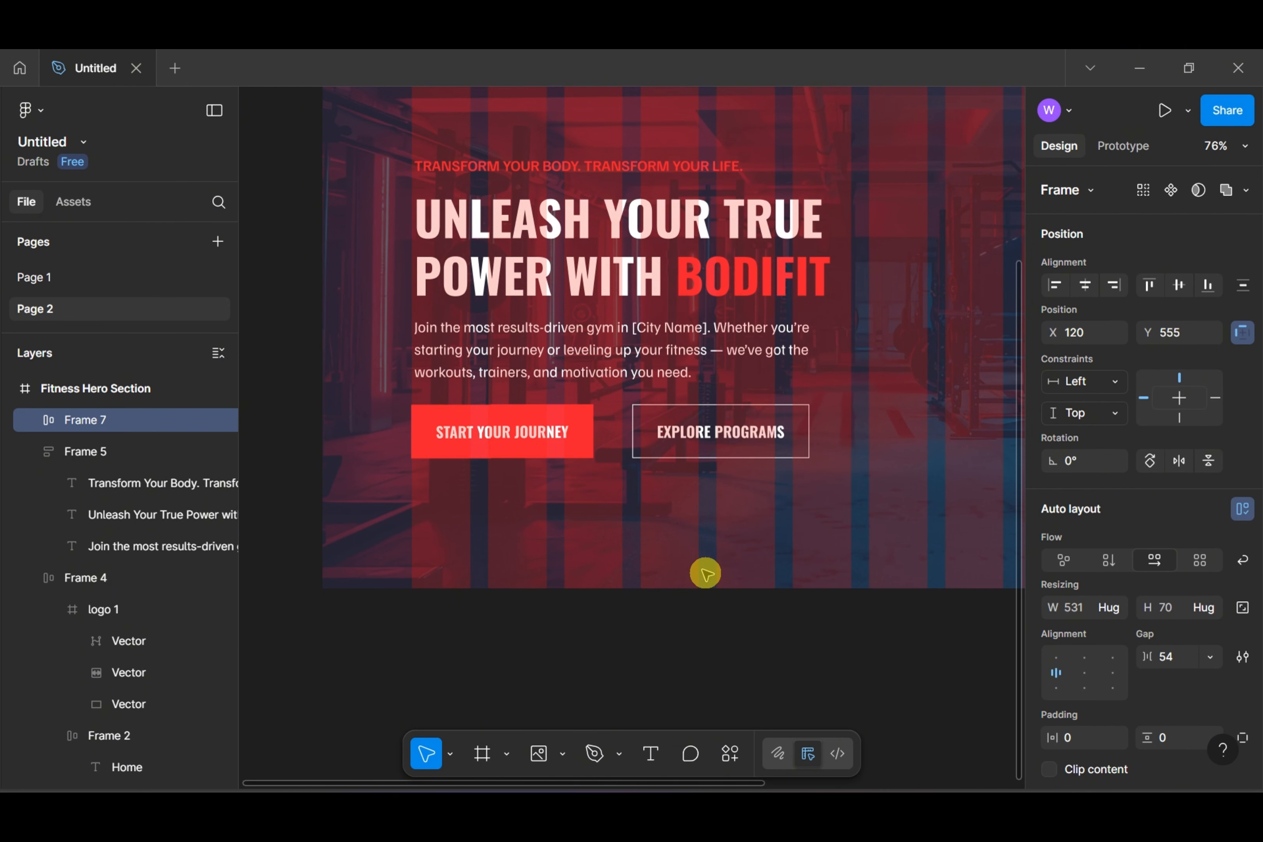
# Set the gap between the Start your journey and Explore Programs buttons to 16
pyautogui.click(1174, 654)
pyautogui.write('16')
pyautogui.press('Return')
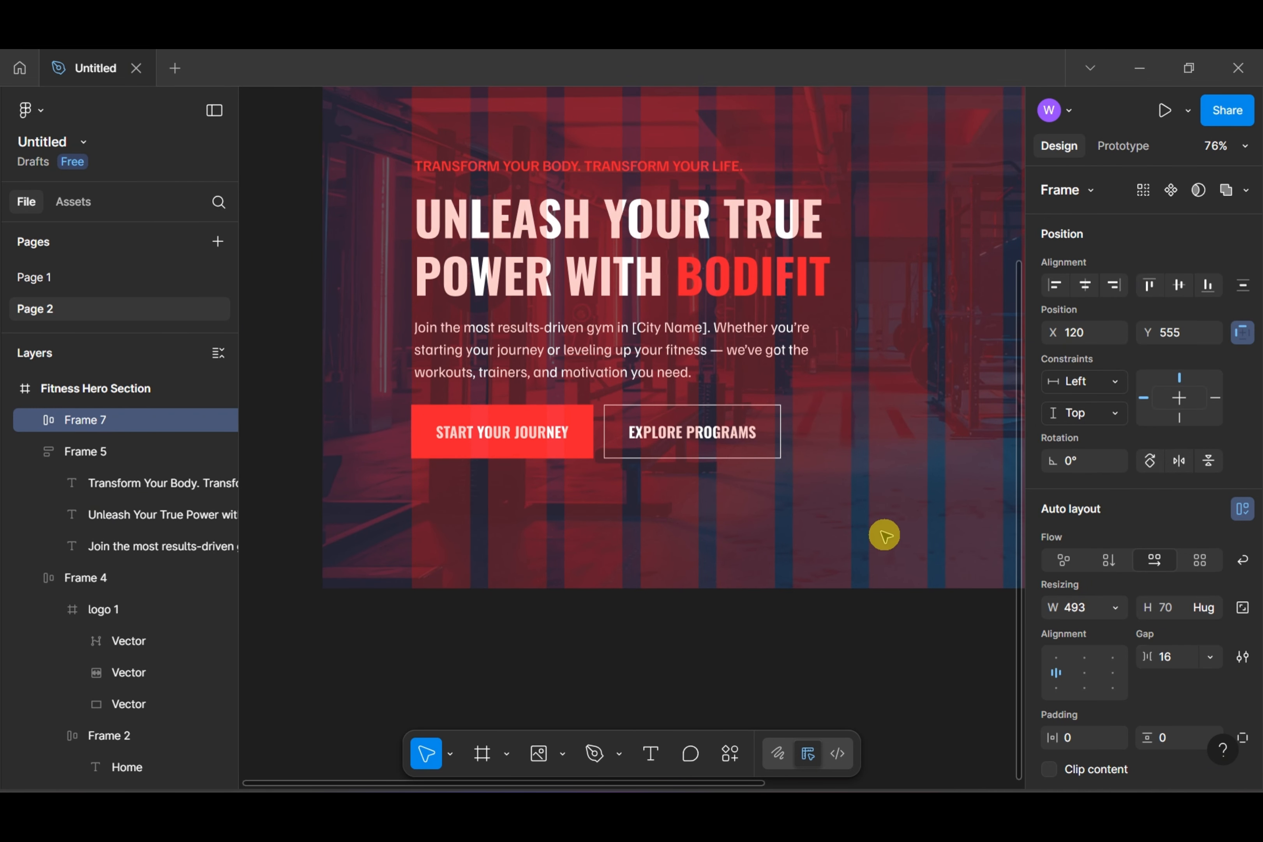
# Combine the hero text block and the button row into one vertical auto layout
pyautogui.scroll(1, 609, 504)
pyautogui.click(615, 325)
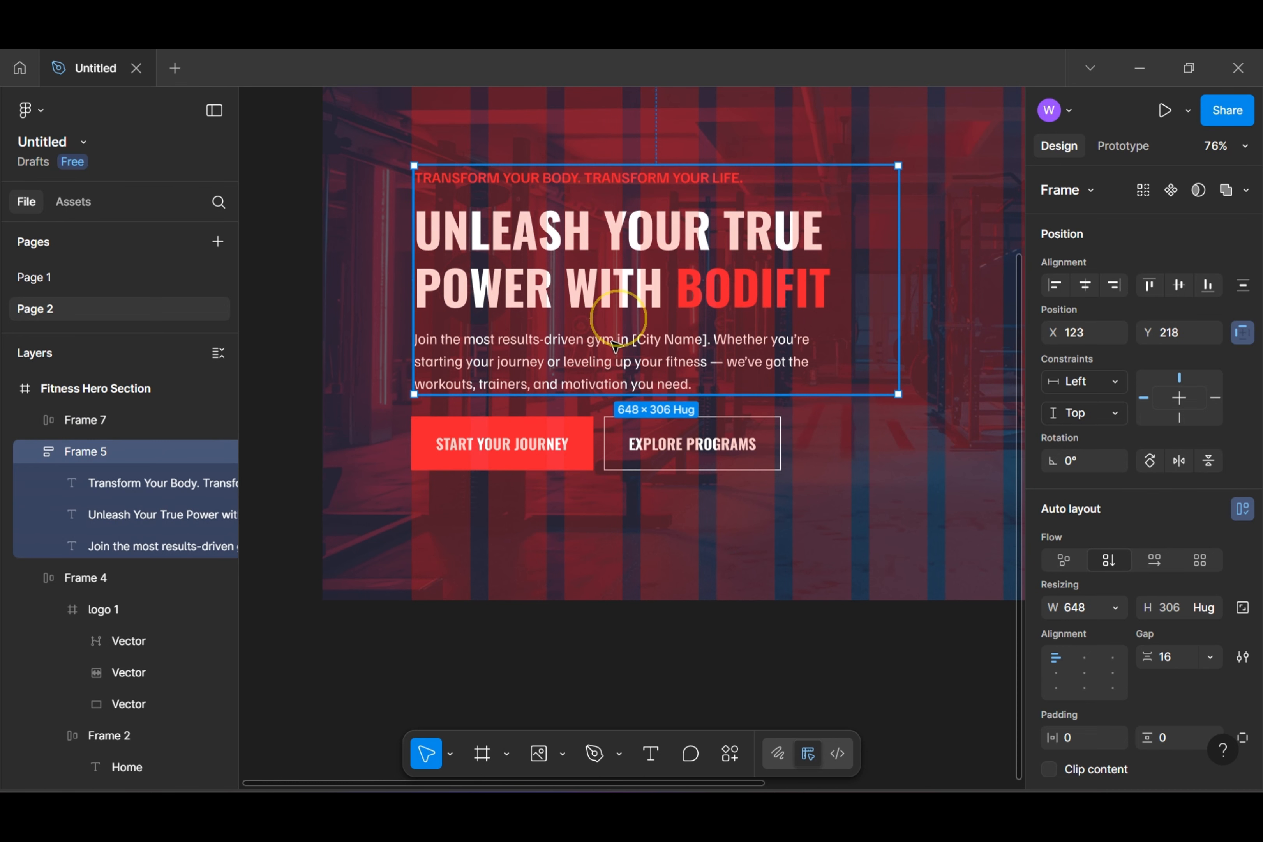
pyautogui.keyDown('shift'); pyautogui.click(602, 439); pyautogui.keyUp('shift')
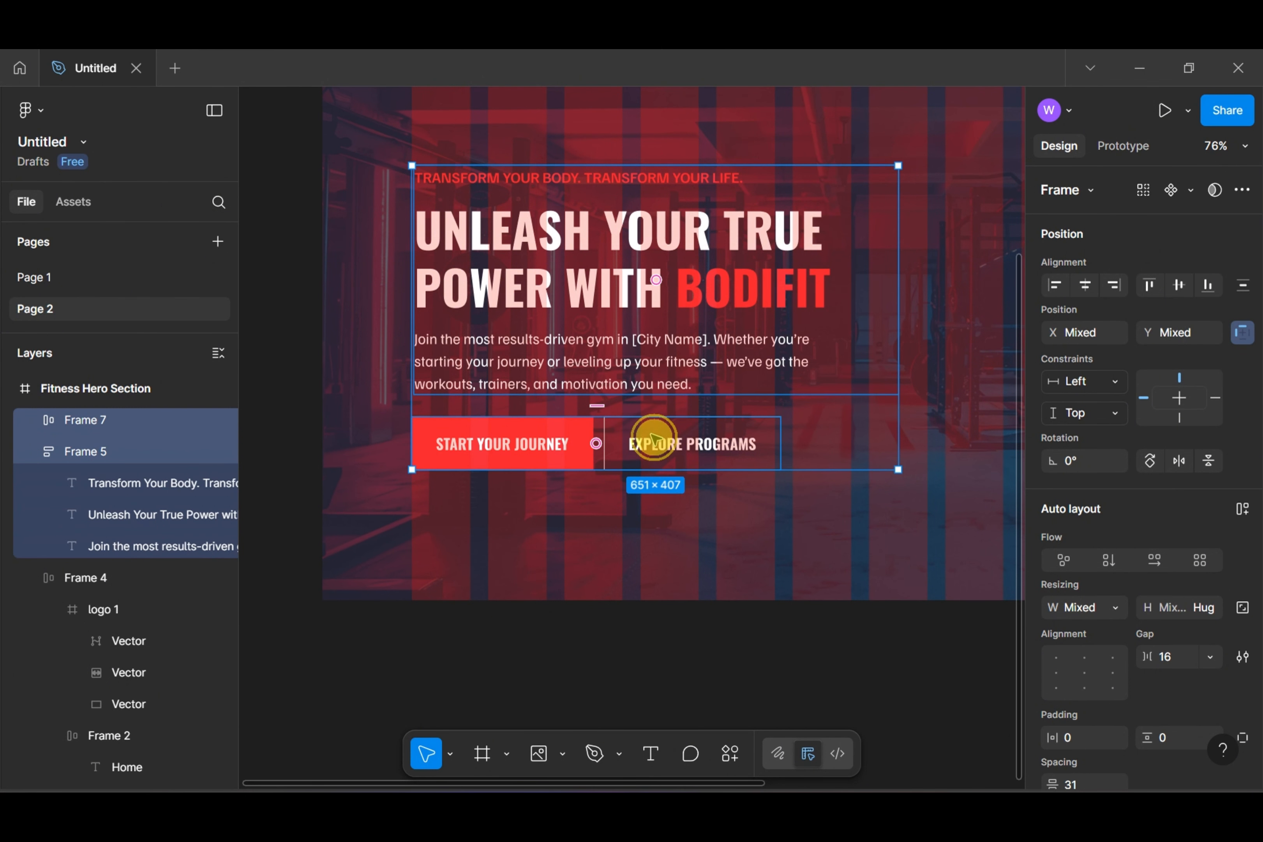
pyautogui.rightClick(654, 434)
pyautogui.click(720, 581)
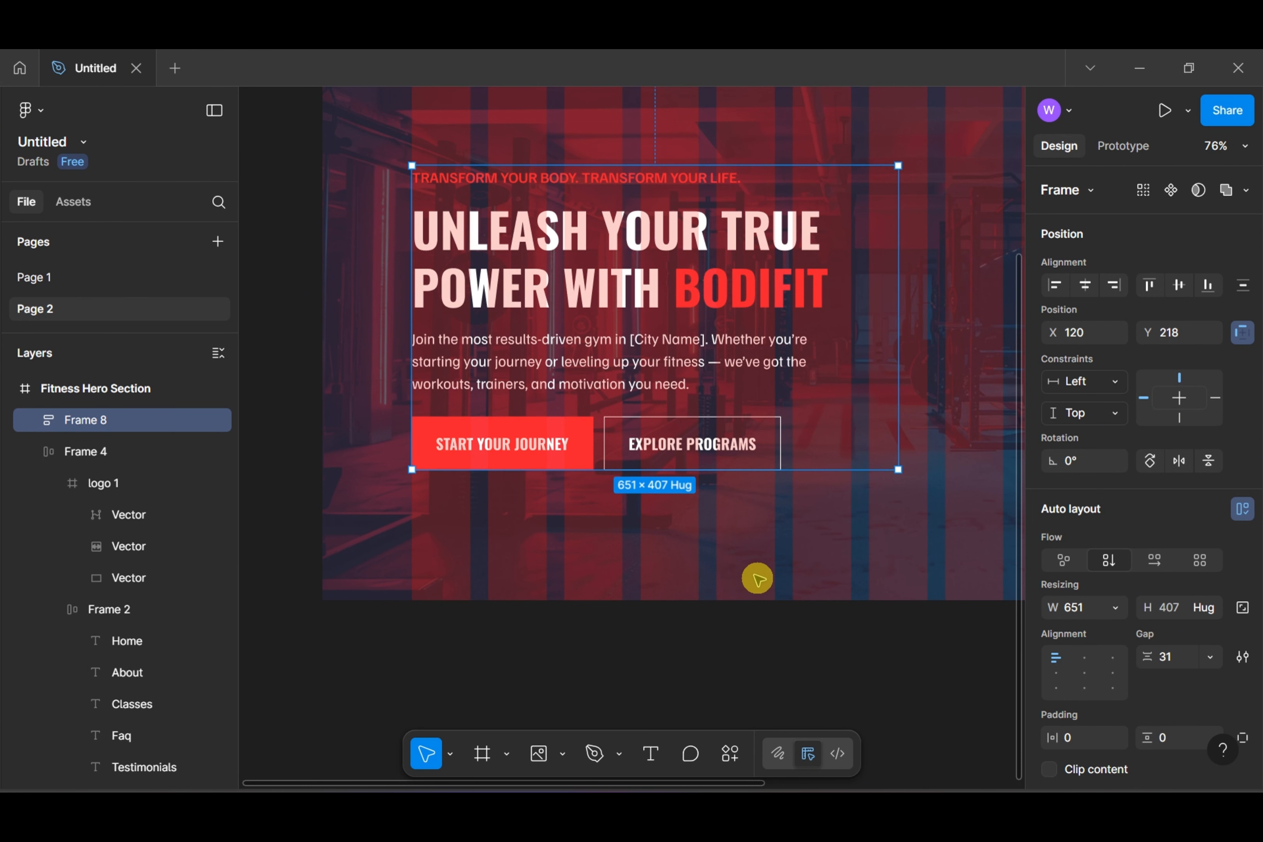
# Set the gap between the hero text block and the button row to 32
pyautogui.click(1177, 660)
pyautogui.write('3')
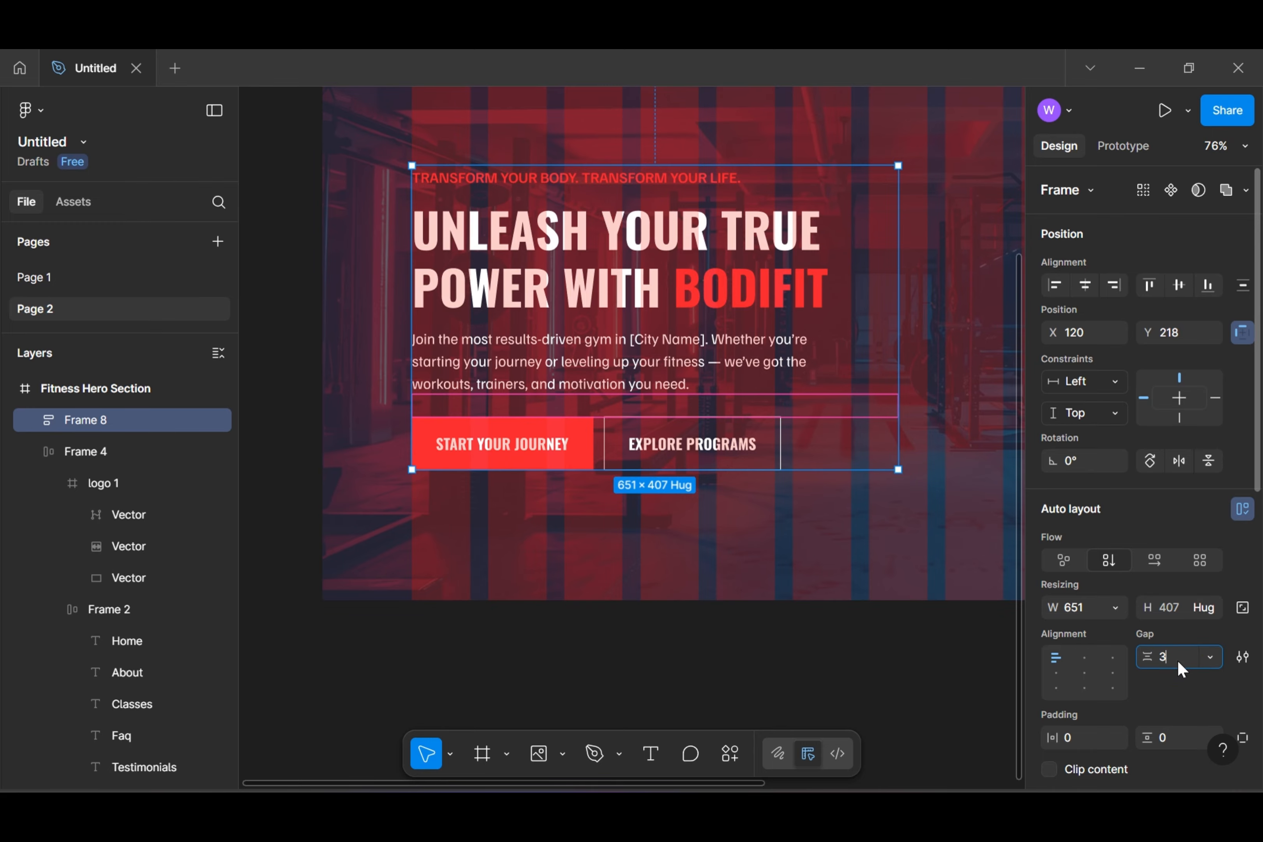
pyautogui.write('2')
pyautogui.press('Return')
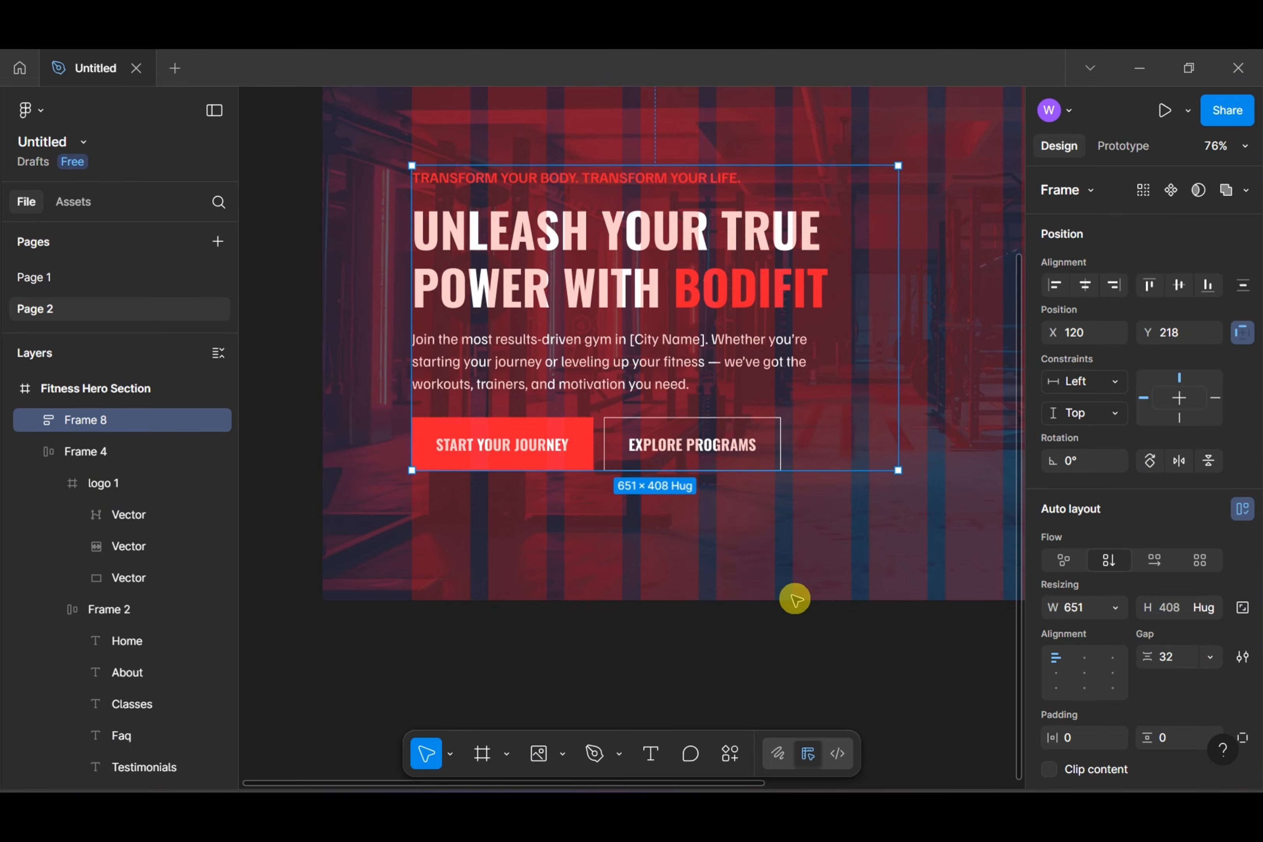
pyautogui.click(769, 630)
# Examine the whole hero section composition together with the colour palette circles above it
pyautogui.scroll(-3, 530, 478)
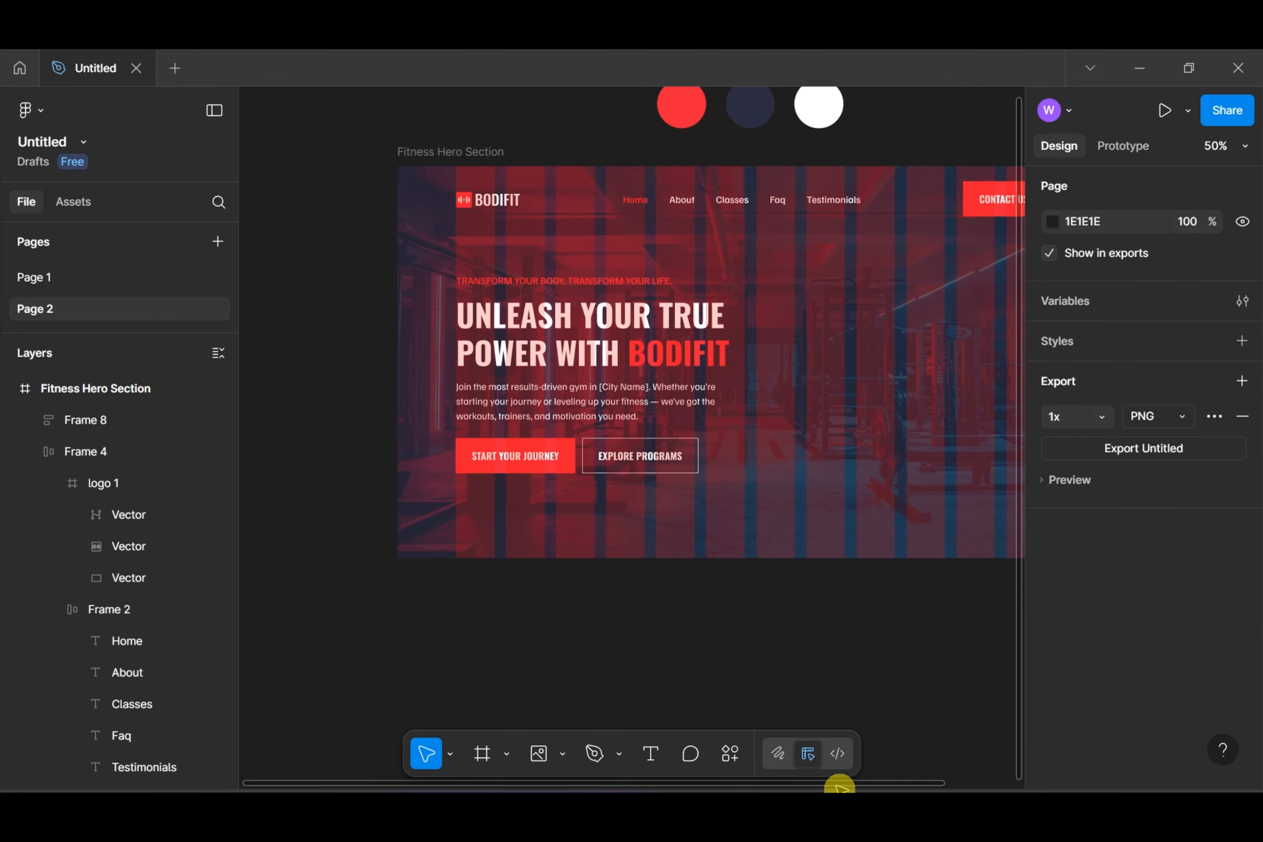
pyautogui.moveTo(840, 785); pyautogui.dragTo(946, 786)
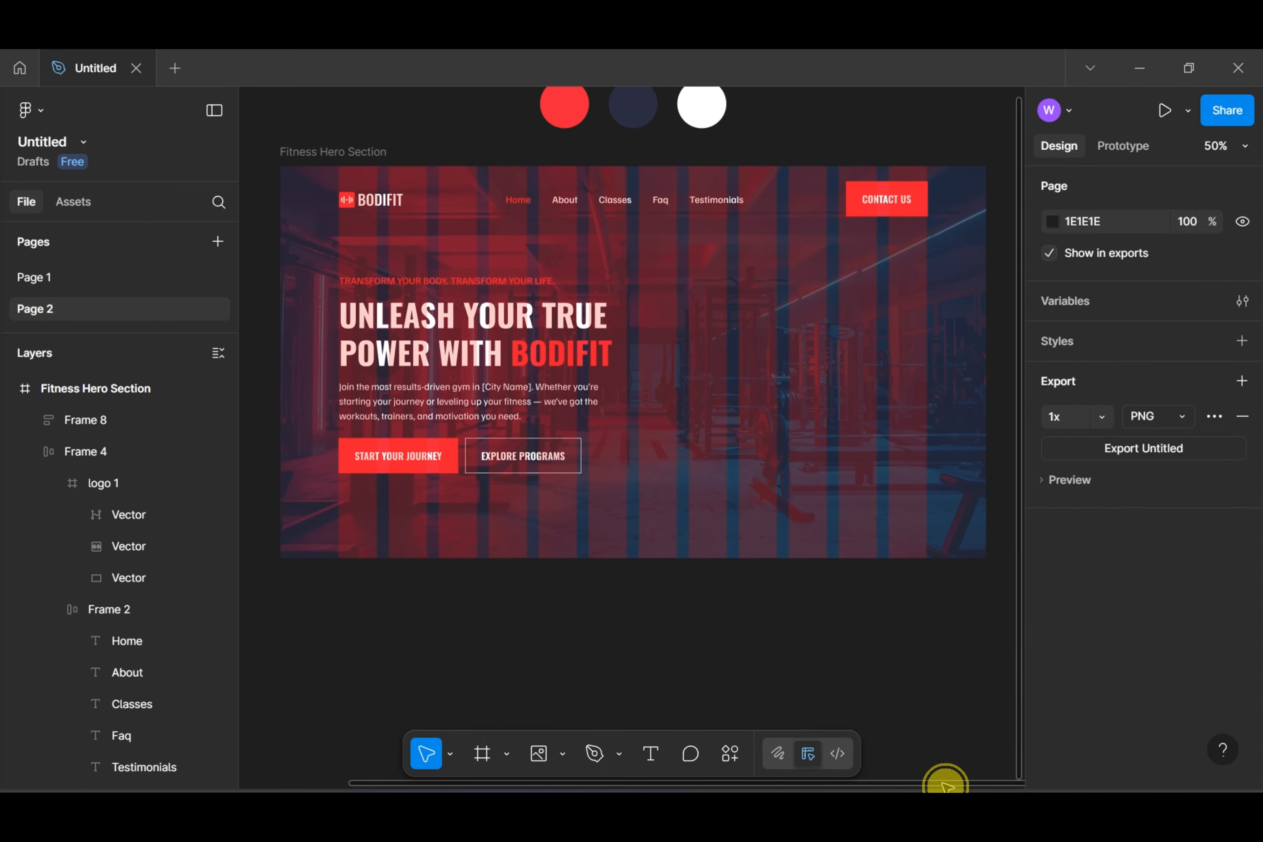
pyautogui.scroll(2, 768, 130)
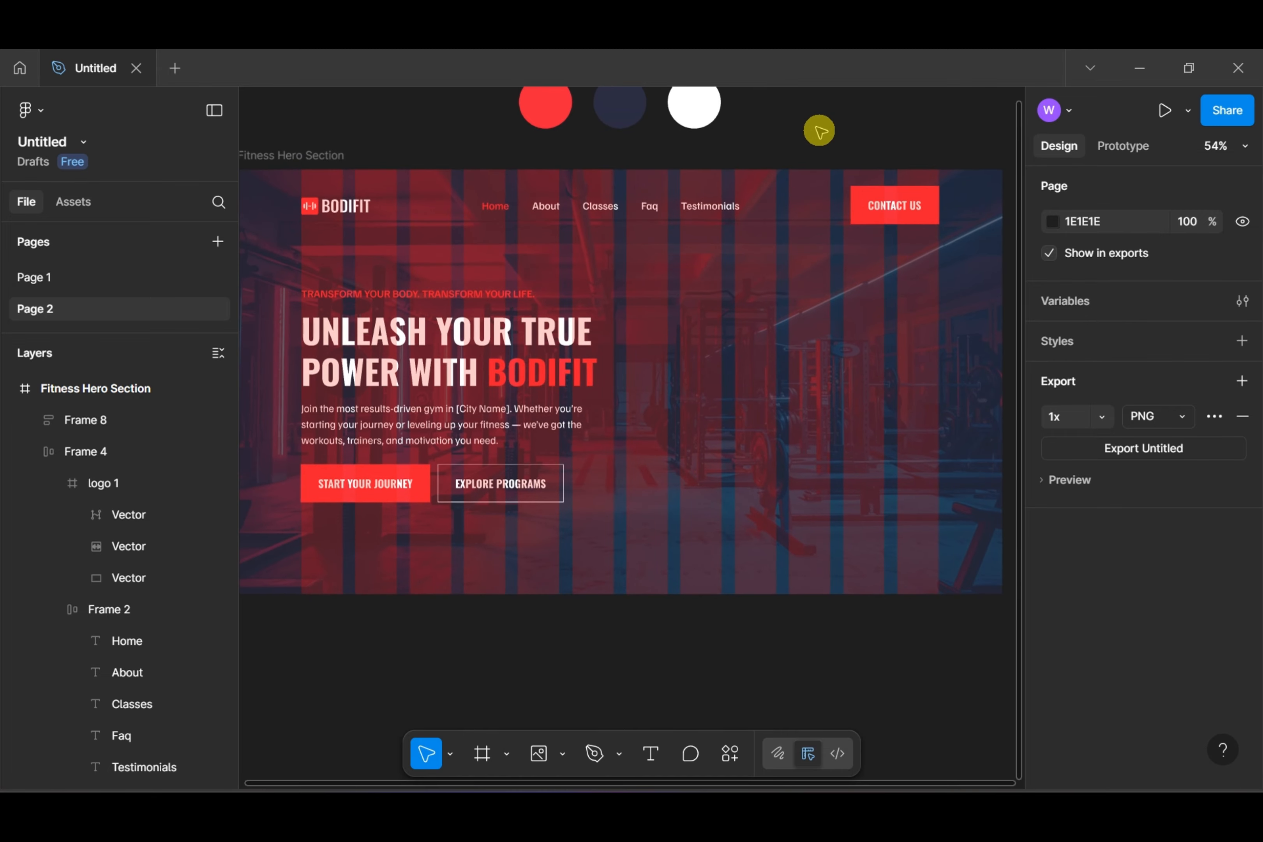
pyautogui.scroll(-1, 822, 130)
pyautogui.scroll(2, 789, 125)
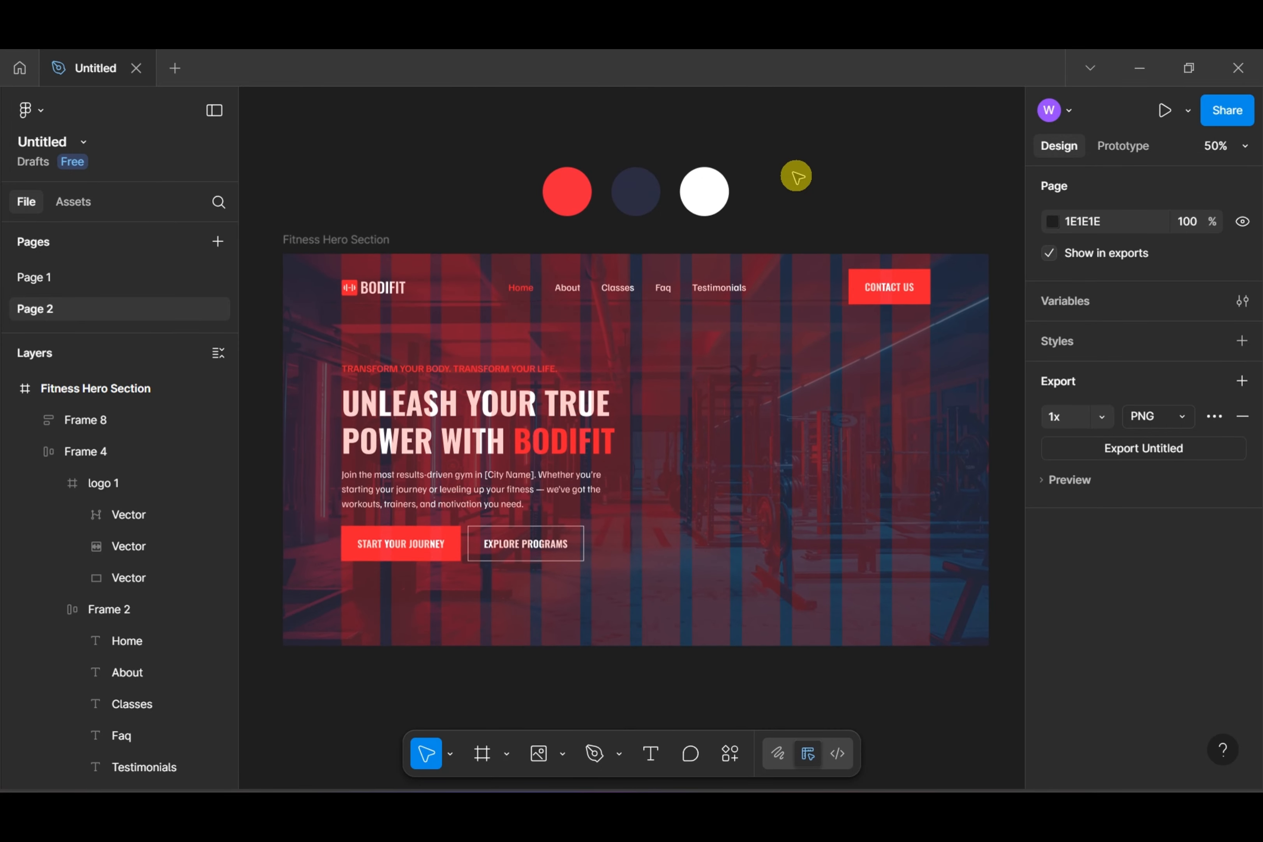
pyautogui.scroll(2, 796, 176)
pyautogui.scroll(-1, 824, 262)
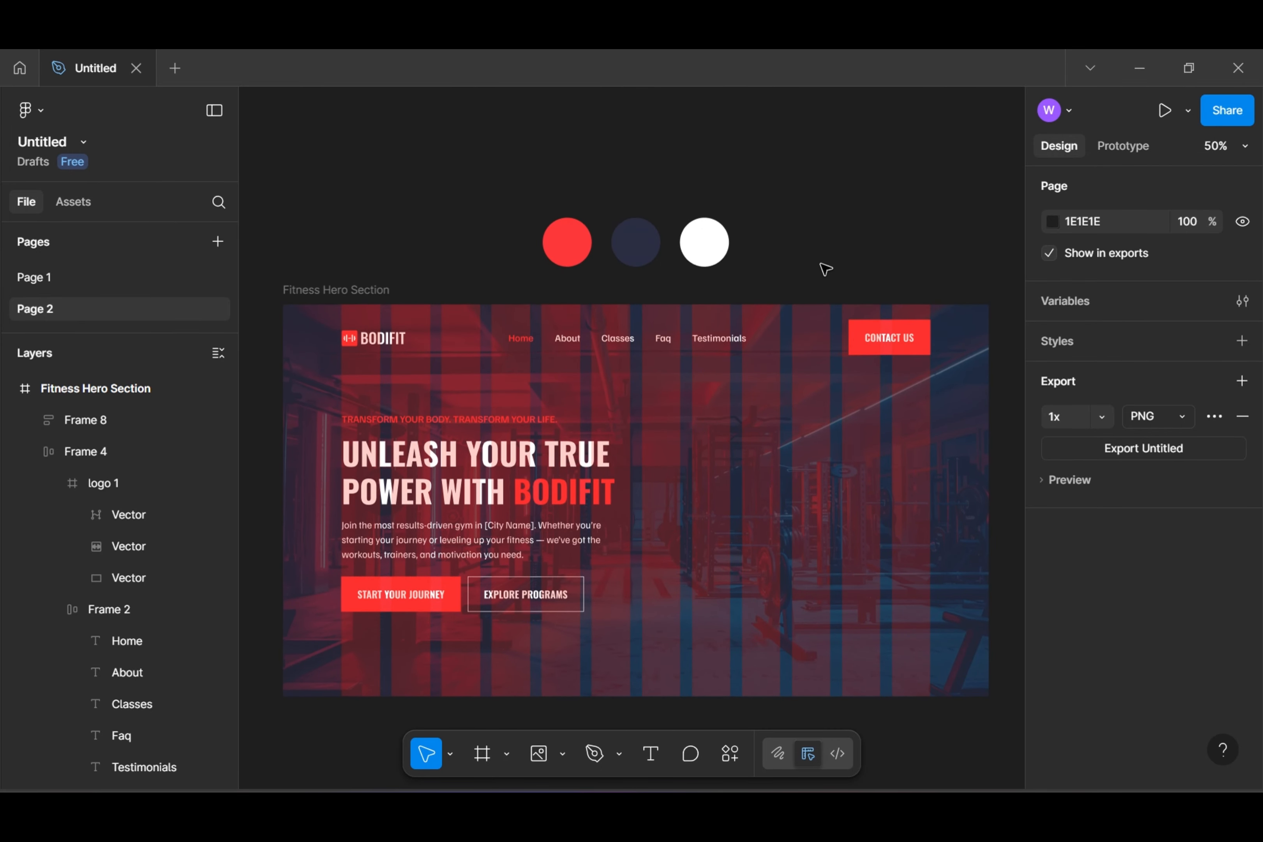
pyautogui.scroll(1, 825, 267)
# Import the model image from the assets folder and move it into the Fitness Hero Section frame
pyautogui.click(793, 247)
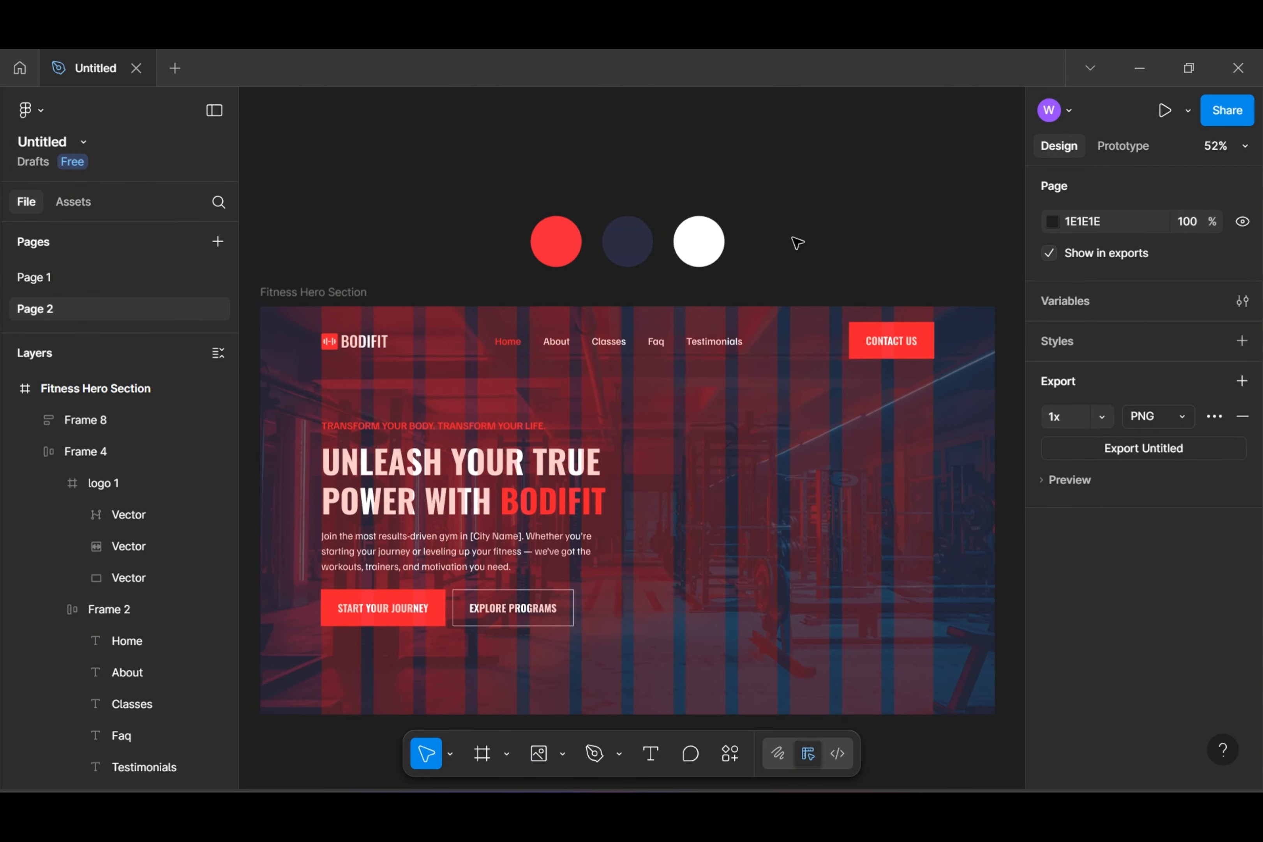
pyautogui.hotkey('ctrl', 'shift', 'k')
pyautogui.click(481, 212)
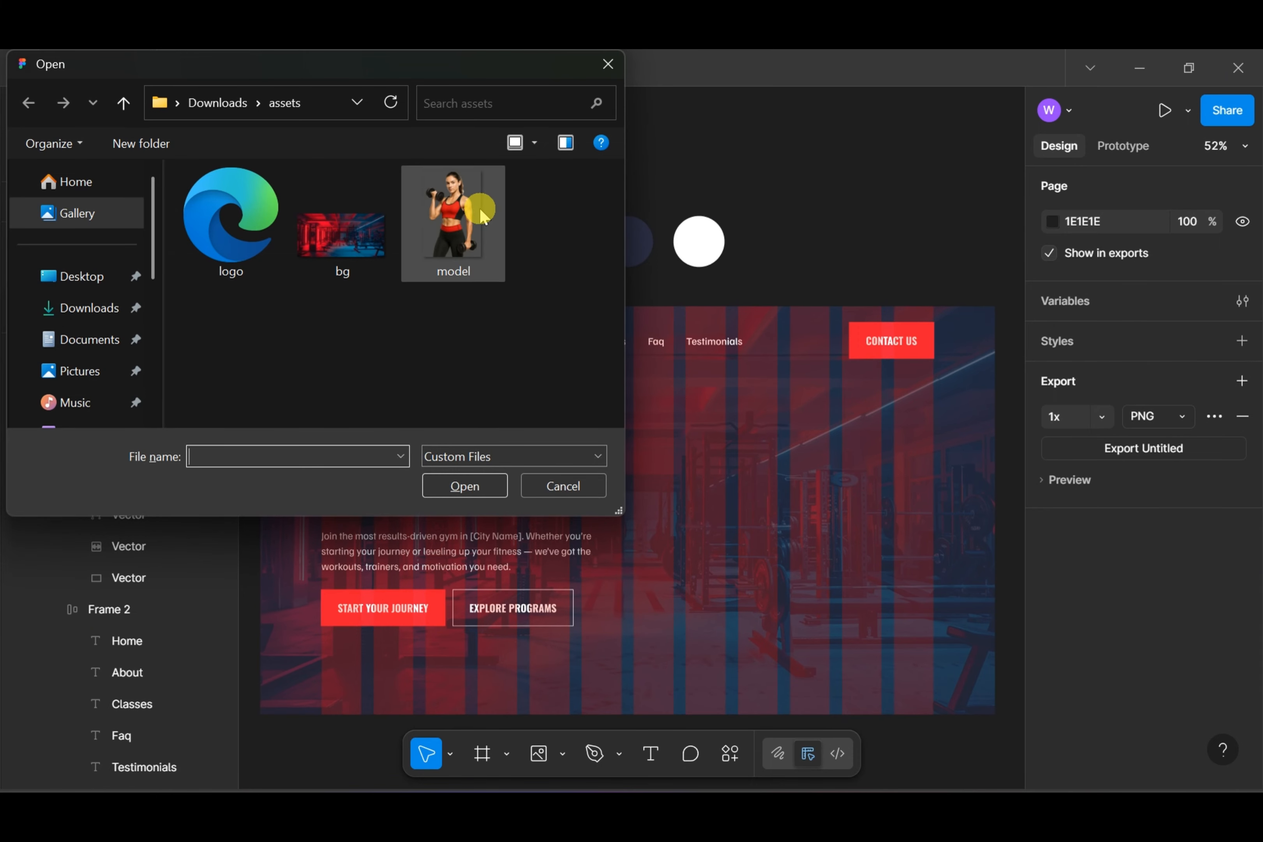
pyautogui.doubleClick(473, 207)
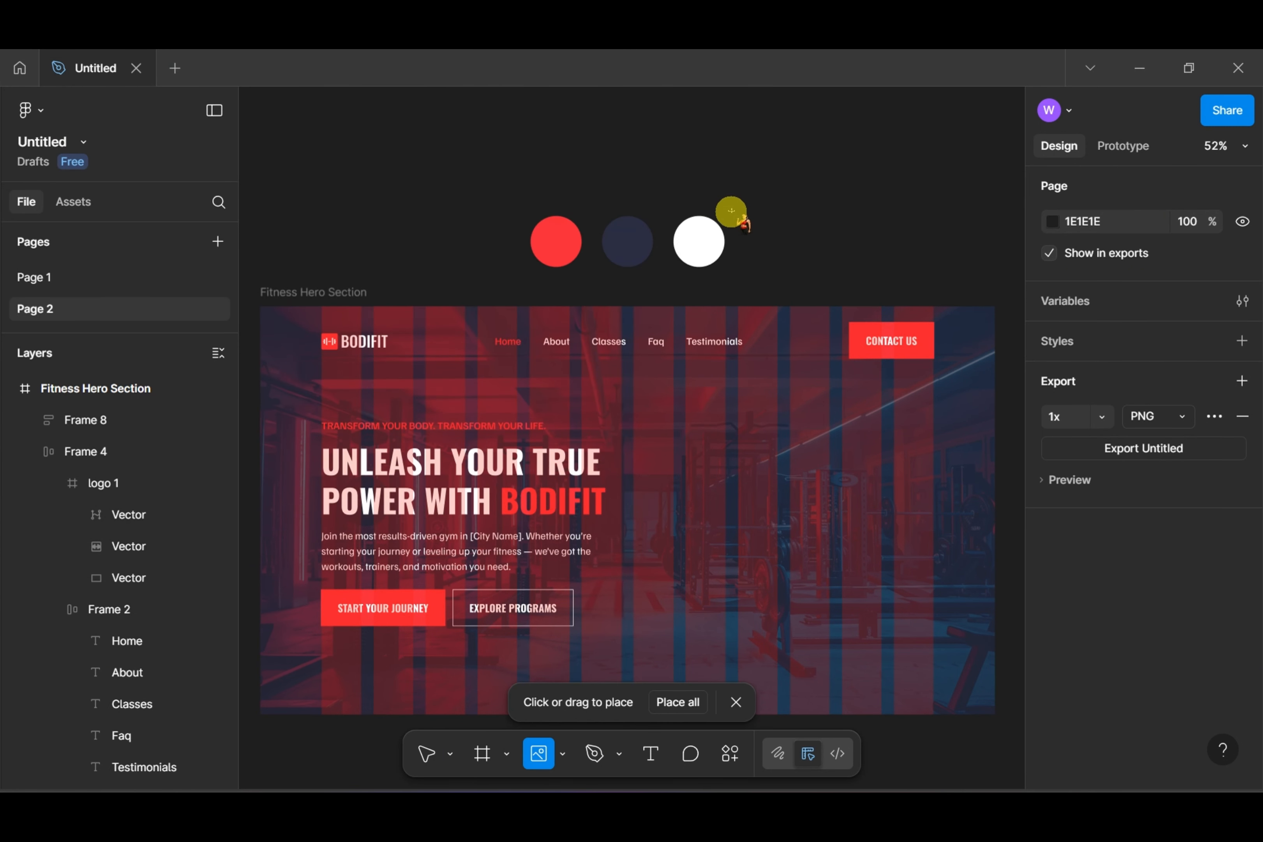
pyautogui.click(767, 195)
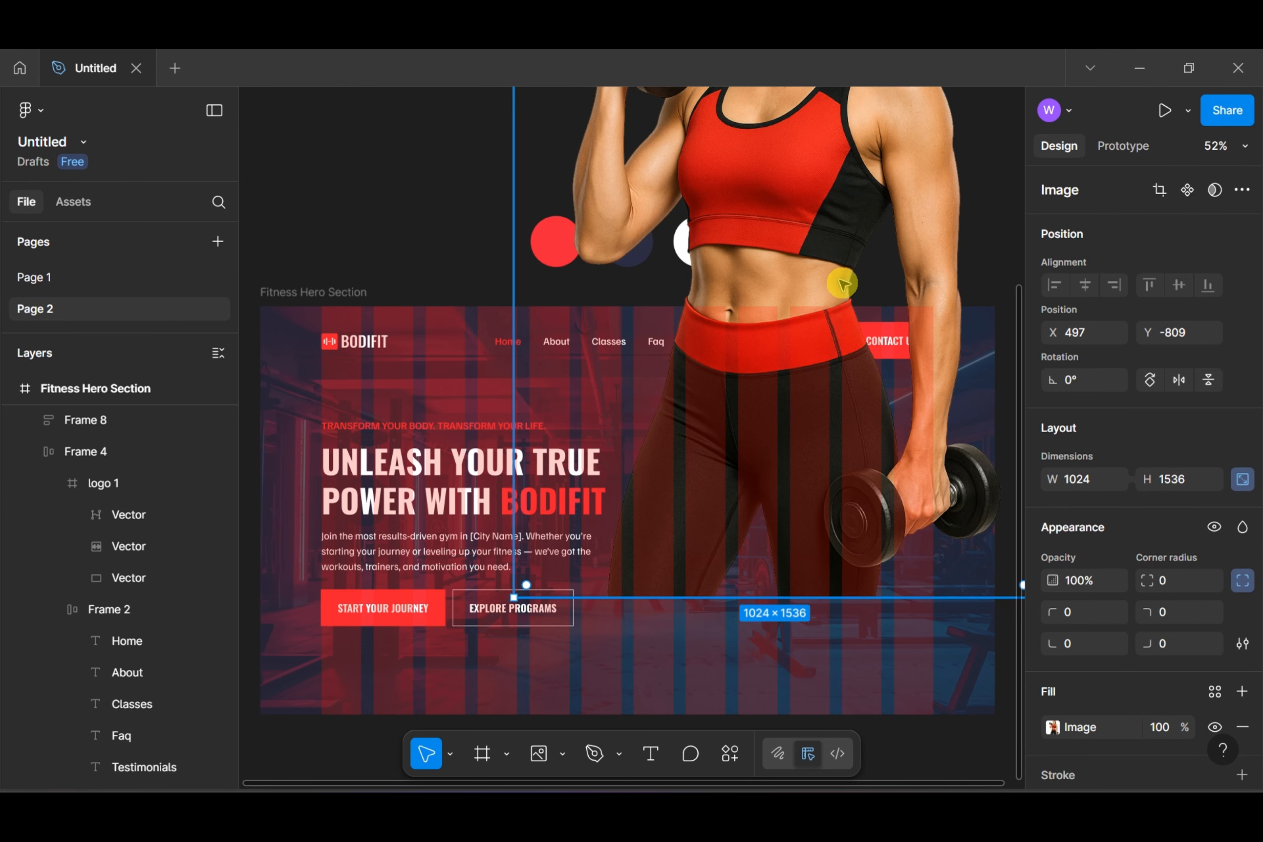
pyautogui.moveTo(843, 283); pyautogui.dragTo(832, 355)
pyautogui.moveTo(908, 381); pyautogui.dragTo(801, 460)
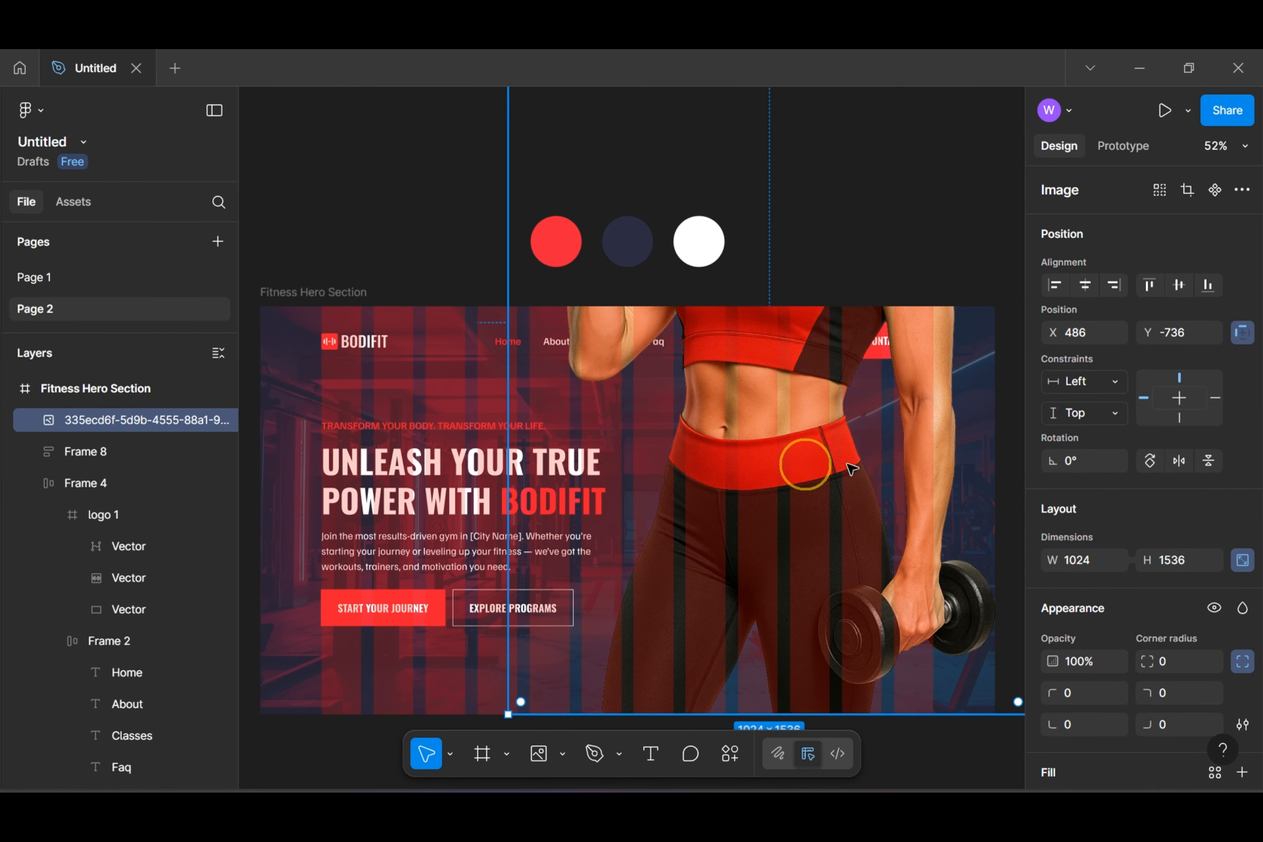
# Scale the model image proportionally to 462 wide and position it beside the headline at X 810, Y 122
pyautogui.click(1092, 564)
pyautogui.write('462')
pyautogui.press('Return')
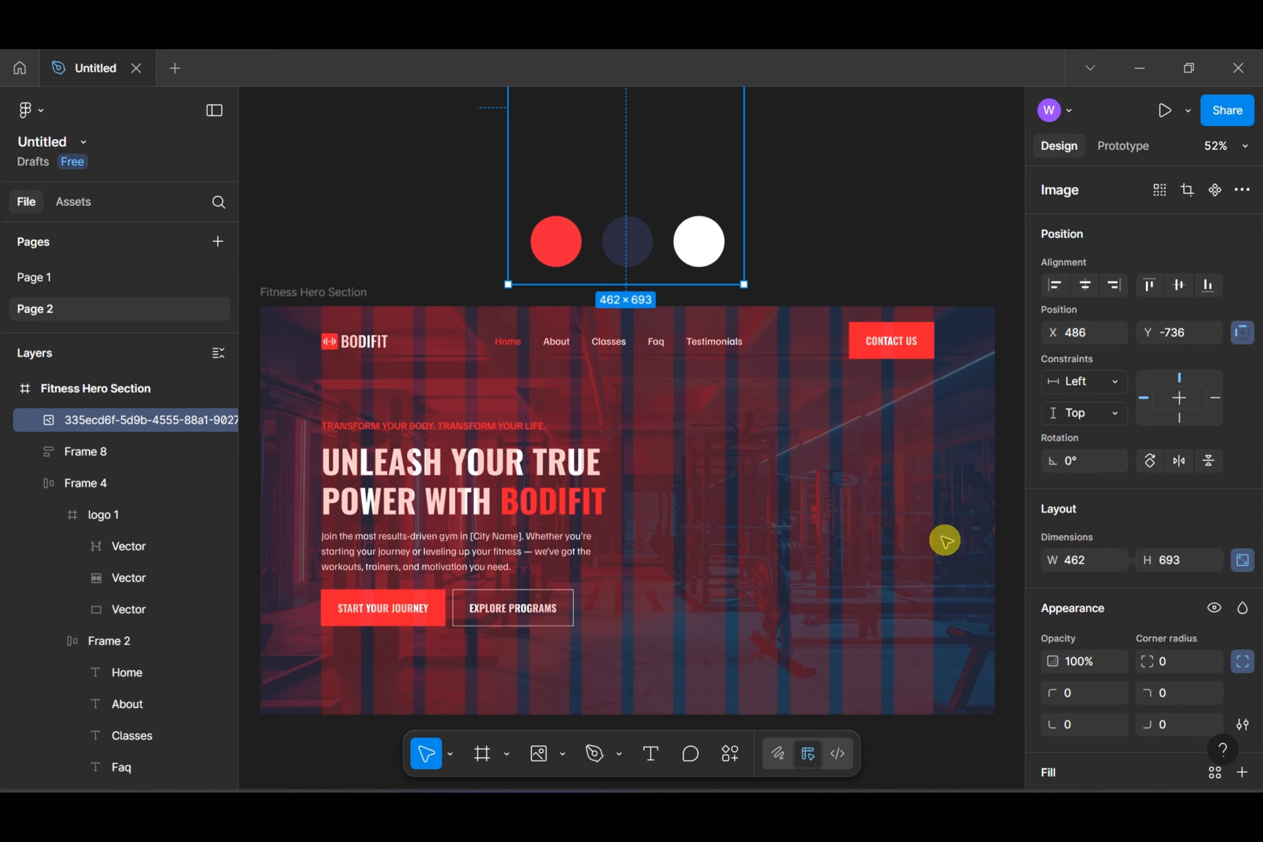
pyautogui.moveTo(643, 186); pyautogui.dragTo(793, 601)
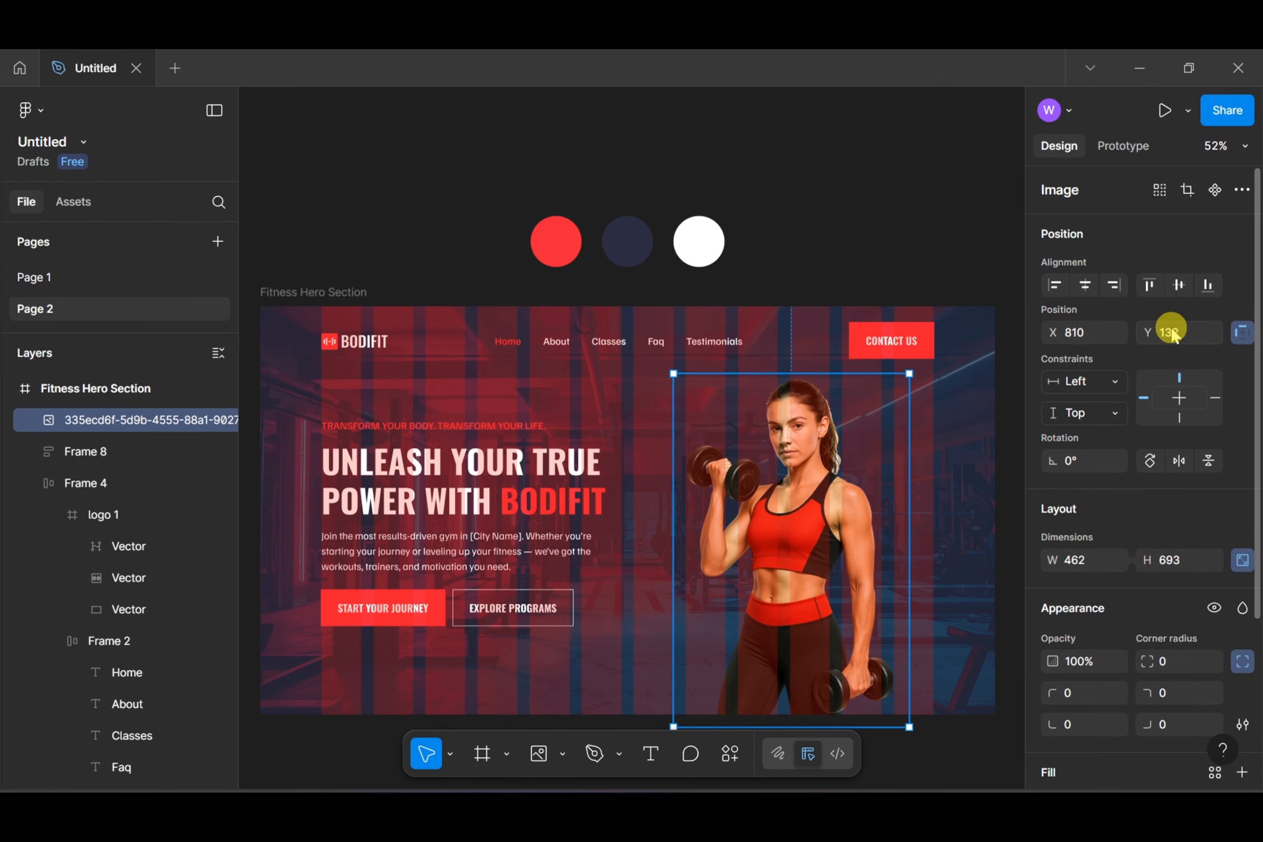
pyautogui.click(1183, 328)
pyautogui.write('122')
pyautogui.press('Return')
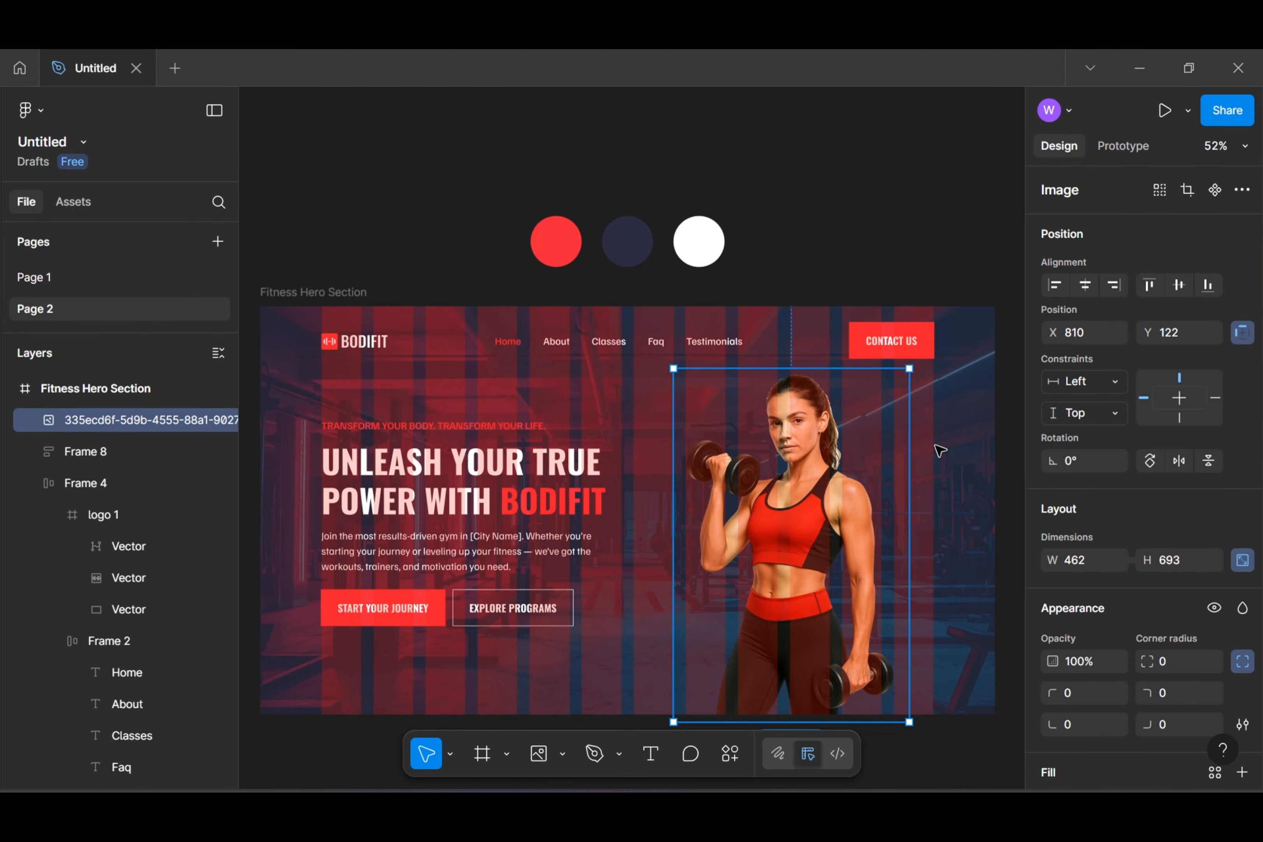
# Align the text-and-buttons block with the model image on their vertical centres and narrow the block to 588 wide
pyautogui.click(644, 496)
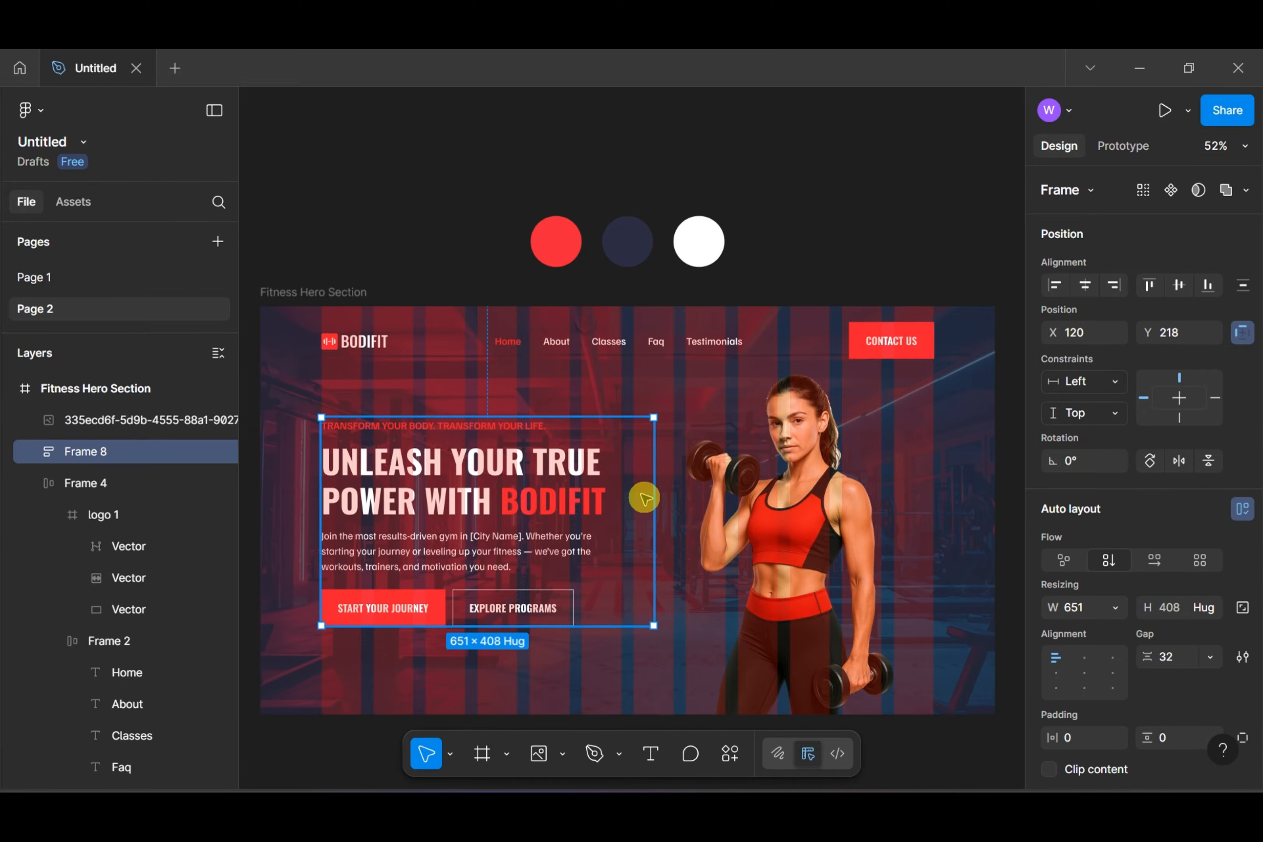
pyautogui.keyDown('shift'); pyautogui.click(763, 506); pyautogui.keyUp('shift')
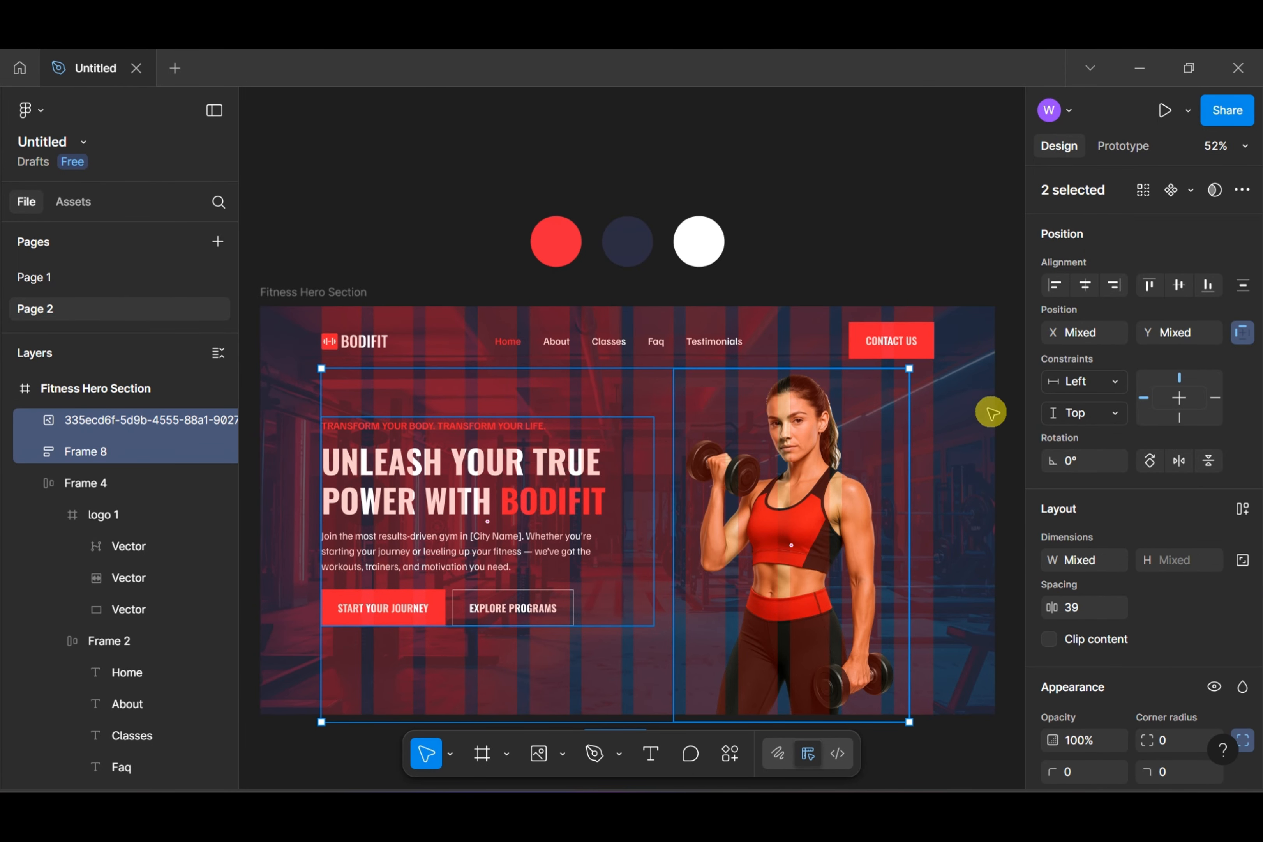
pyautogui.click(1178, 284)
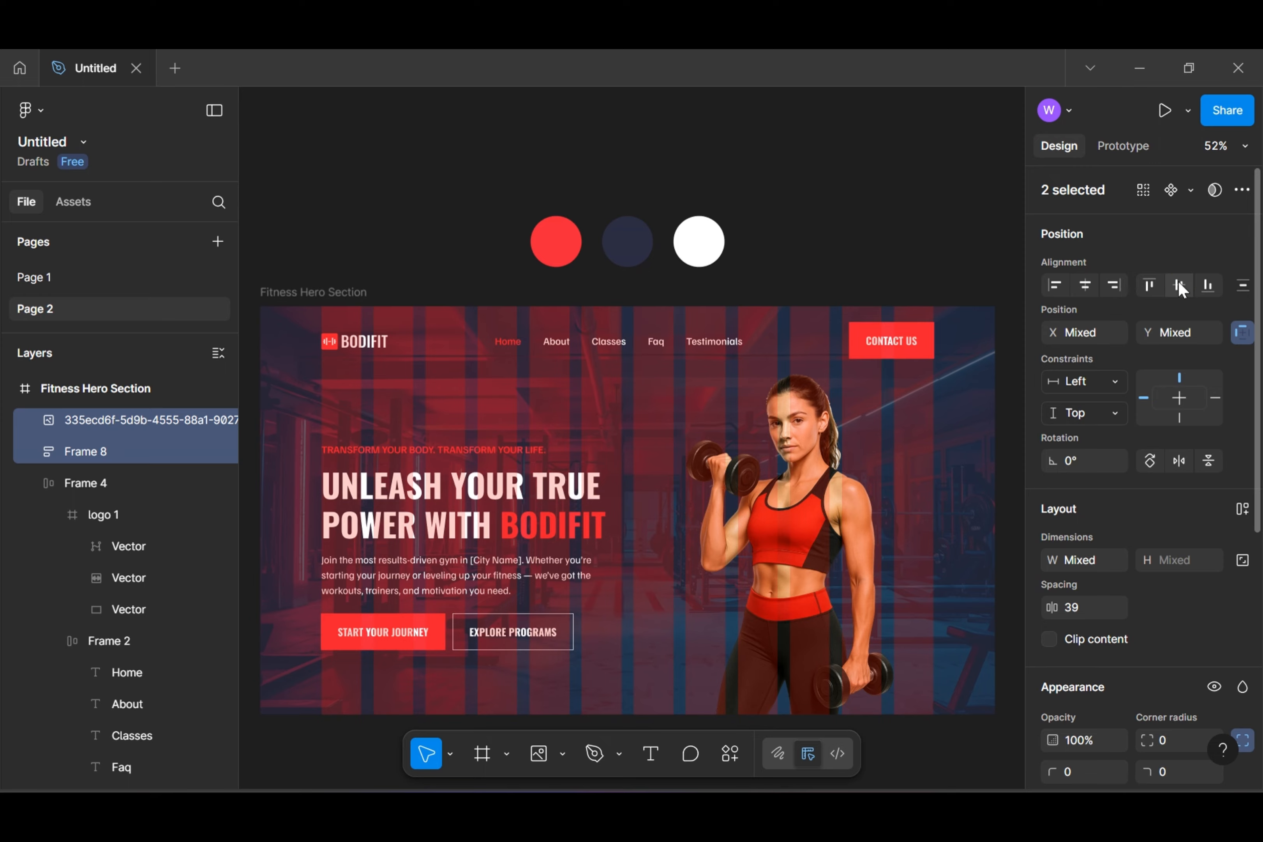
pyautogui.click(406, 406)
pyautogui.click(511, 522)
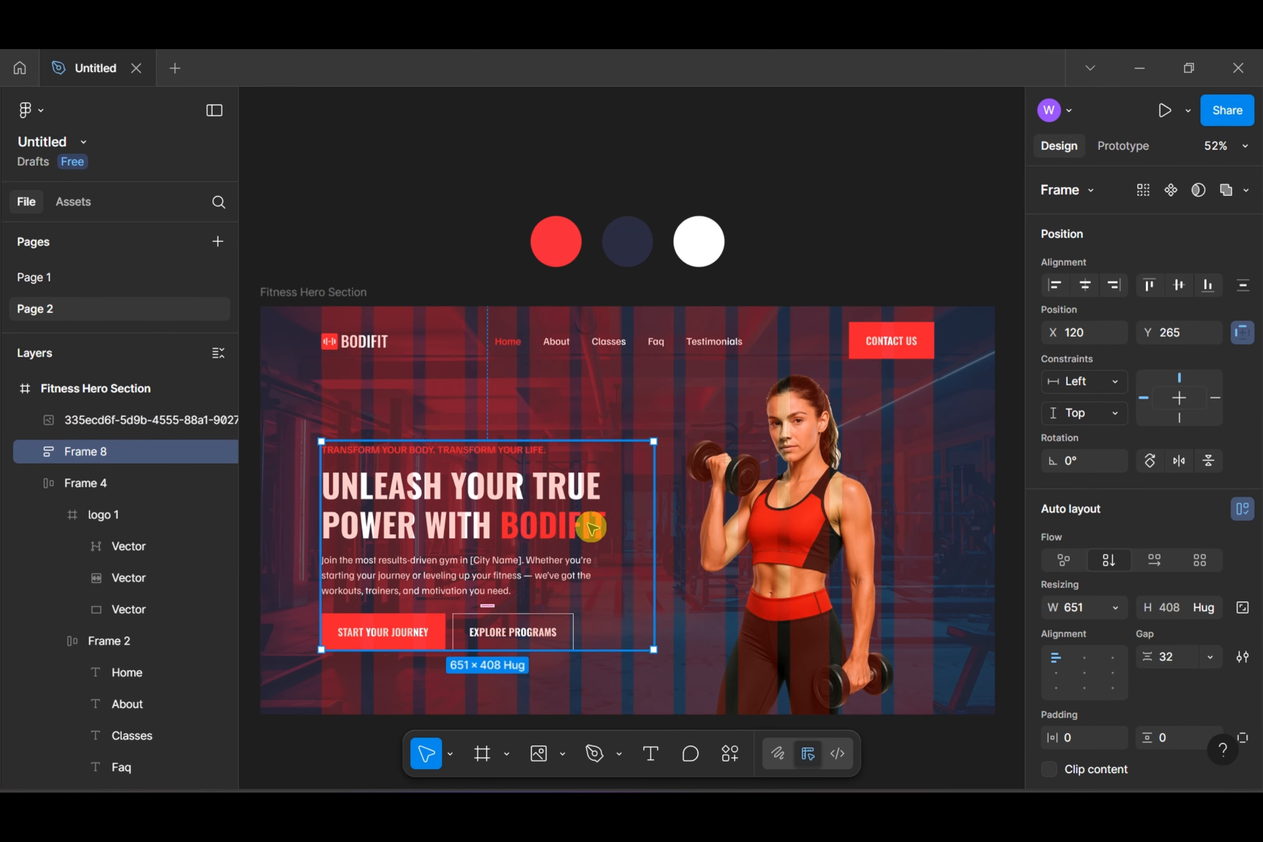
pyautogui.moveTo(653, 521); pyautogui.dragTo(617, 521)
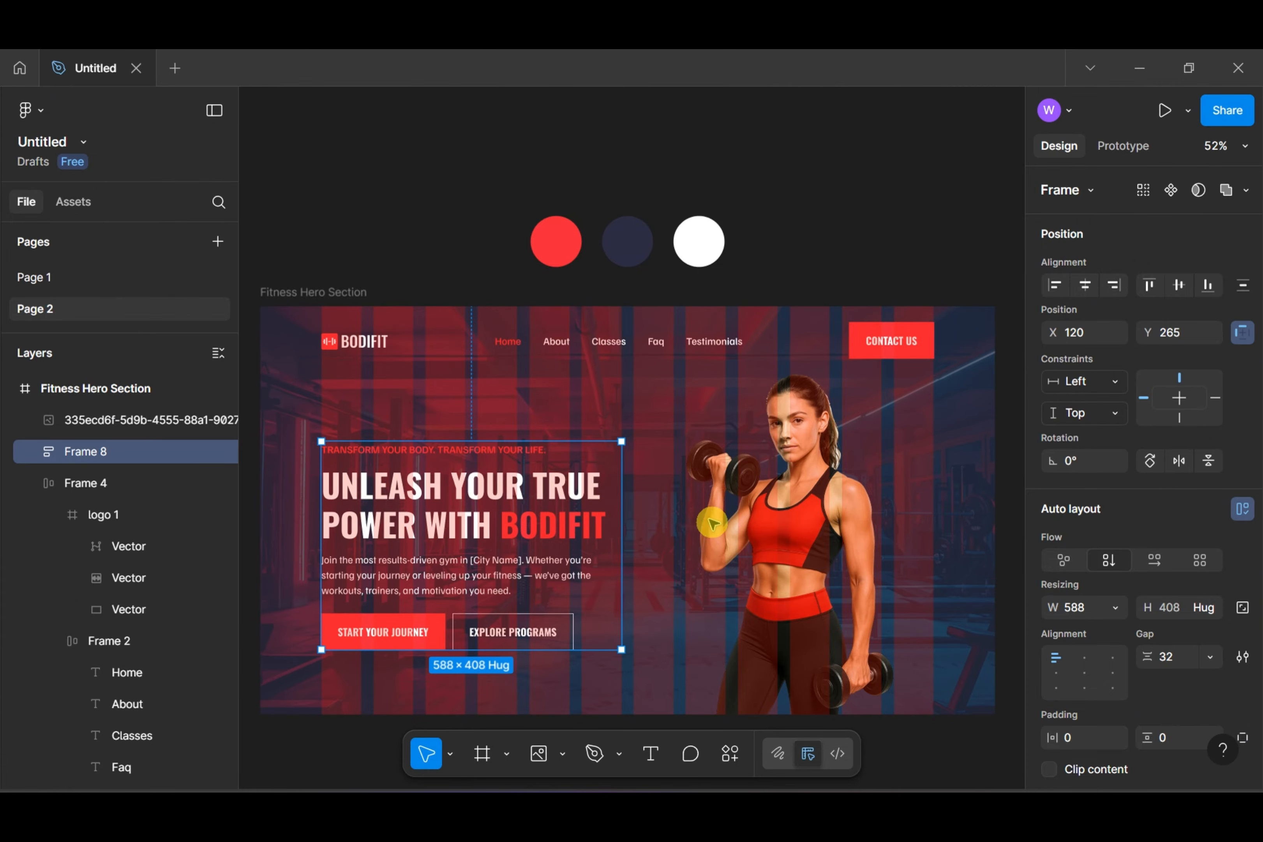
# Nudge the model image horizontally to X 811
pyautogui.click(756, 527)
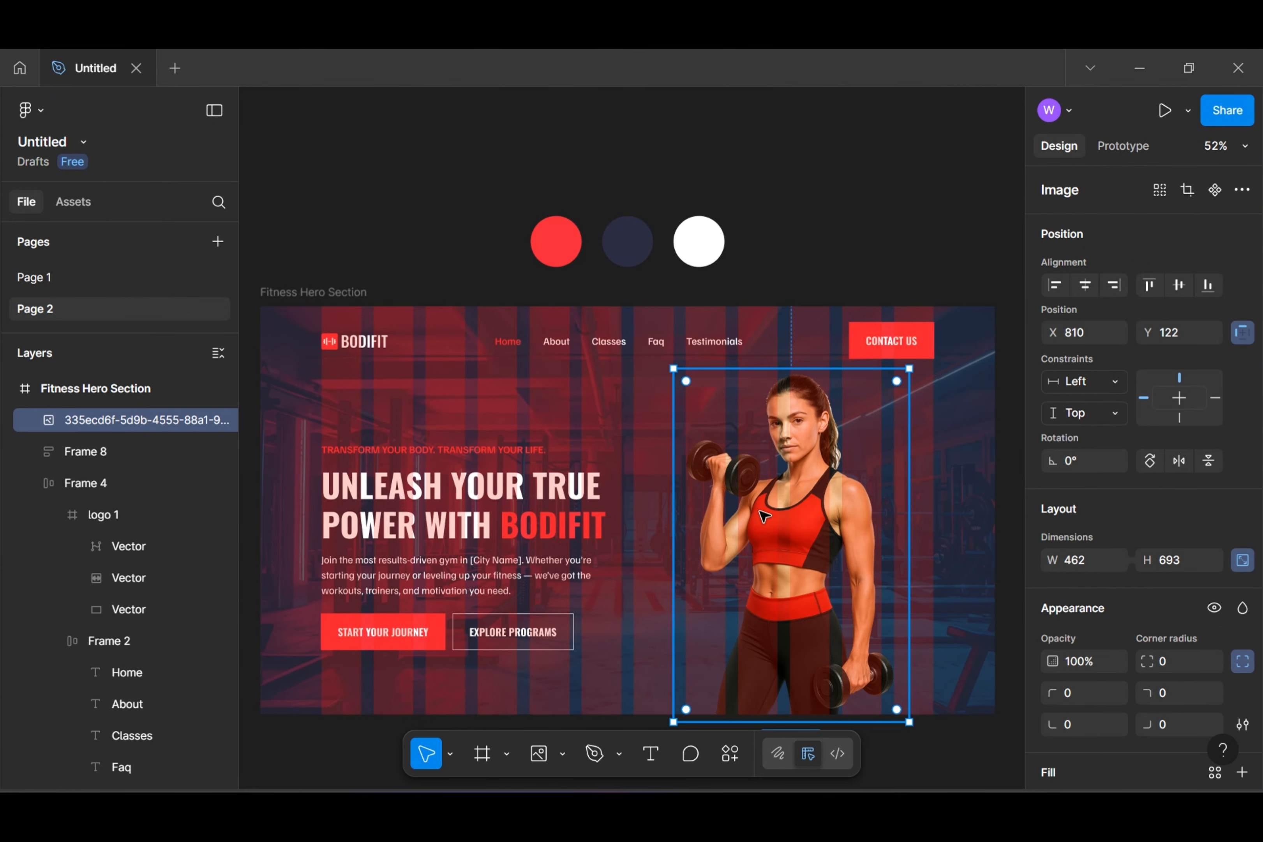
pyautogui.press('Left')
pyautogui.press('Left')
pyautogui.press('Right')
pyautogui.press('Right')
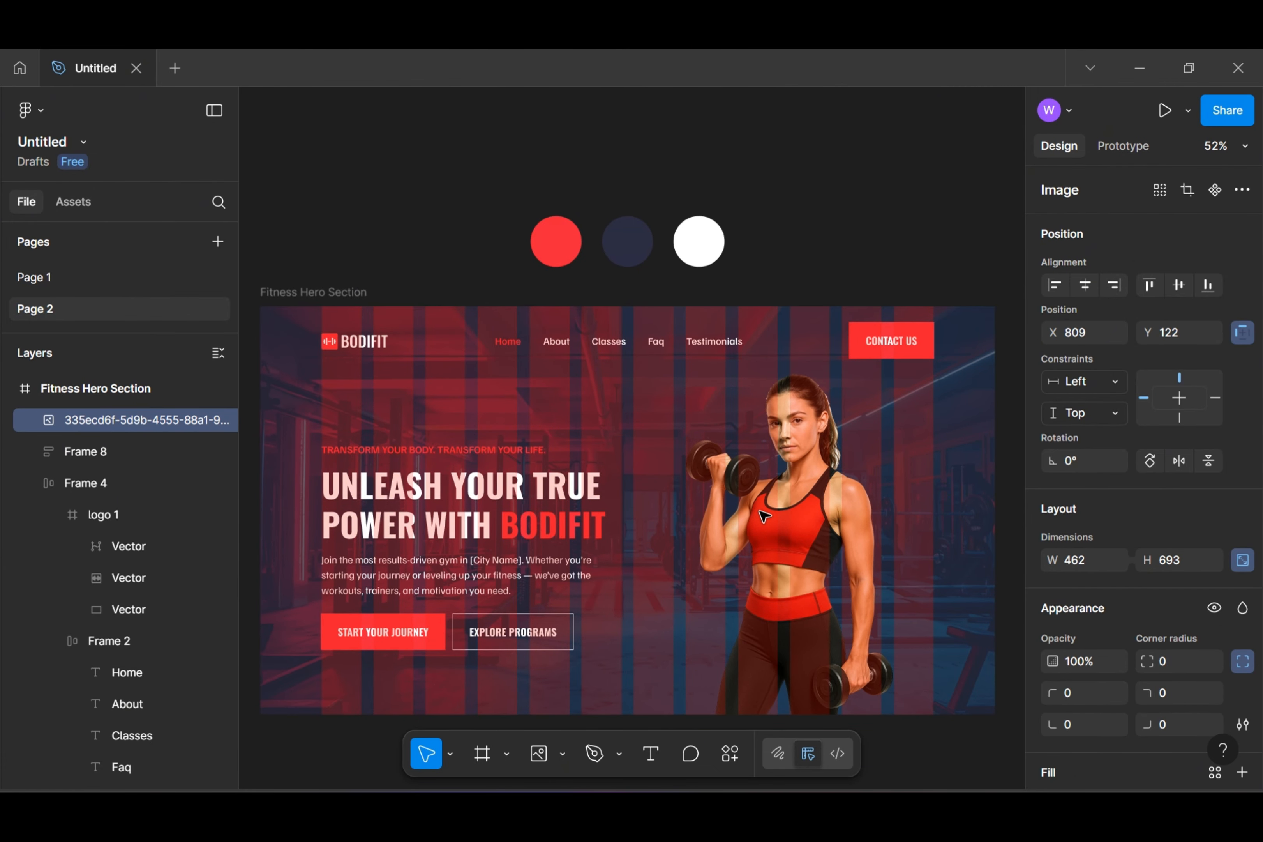
pyautogui.press('Right')
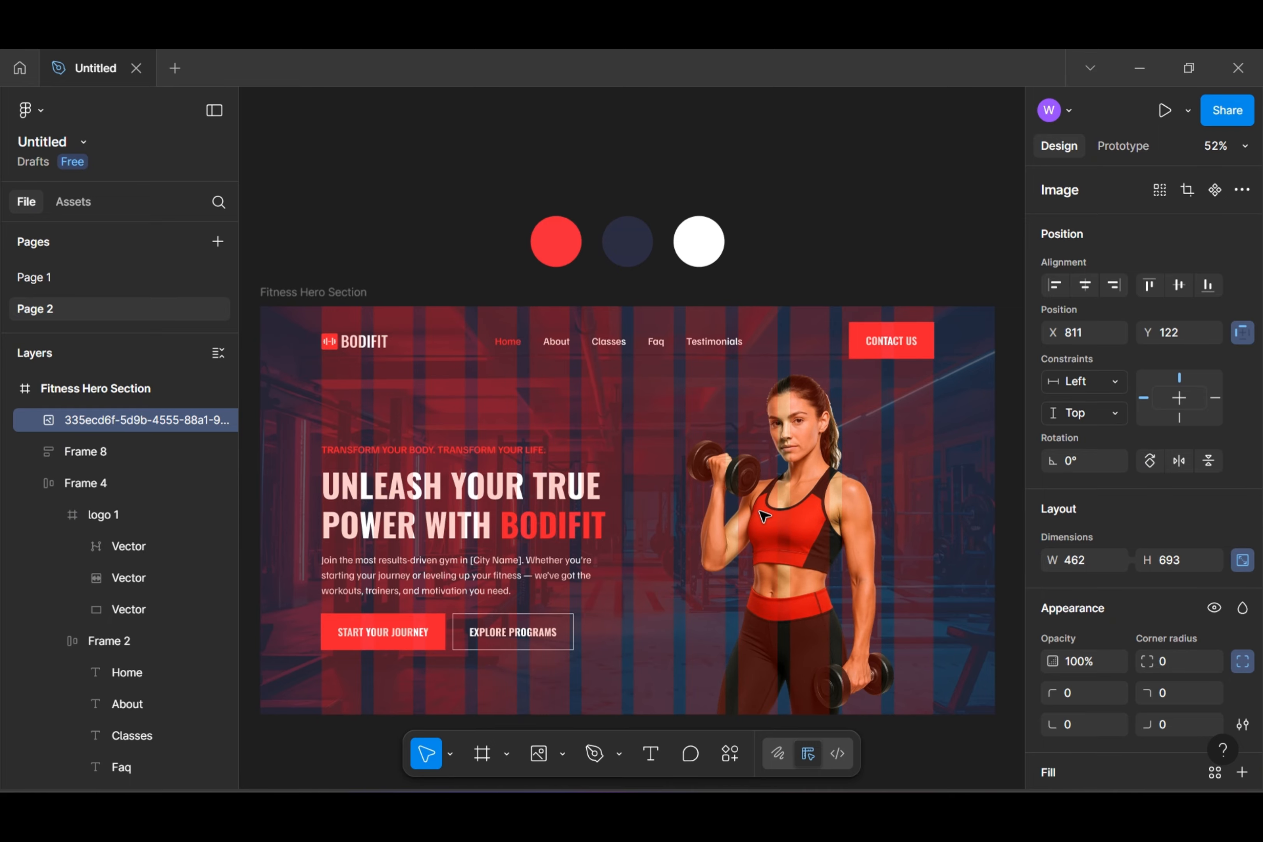
# Remove the 12-column layout guide from the Fitness Hero Section frame
pyautogui.click(456, 491)
pyautogui.click(360, 292)
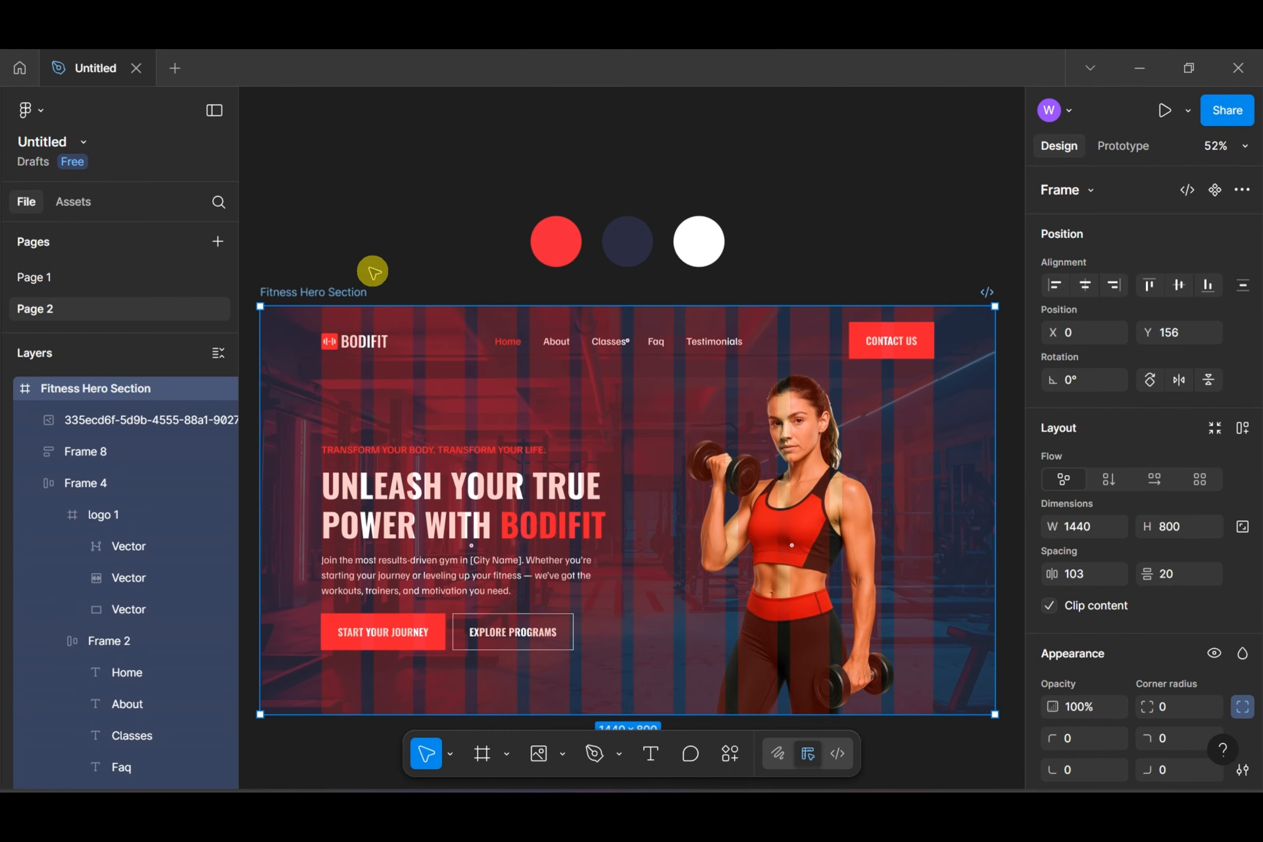
pyautogui.scroll(-6, 1156, 536)
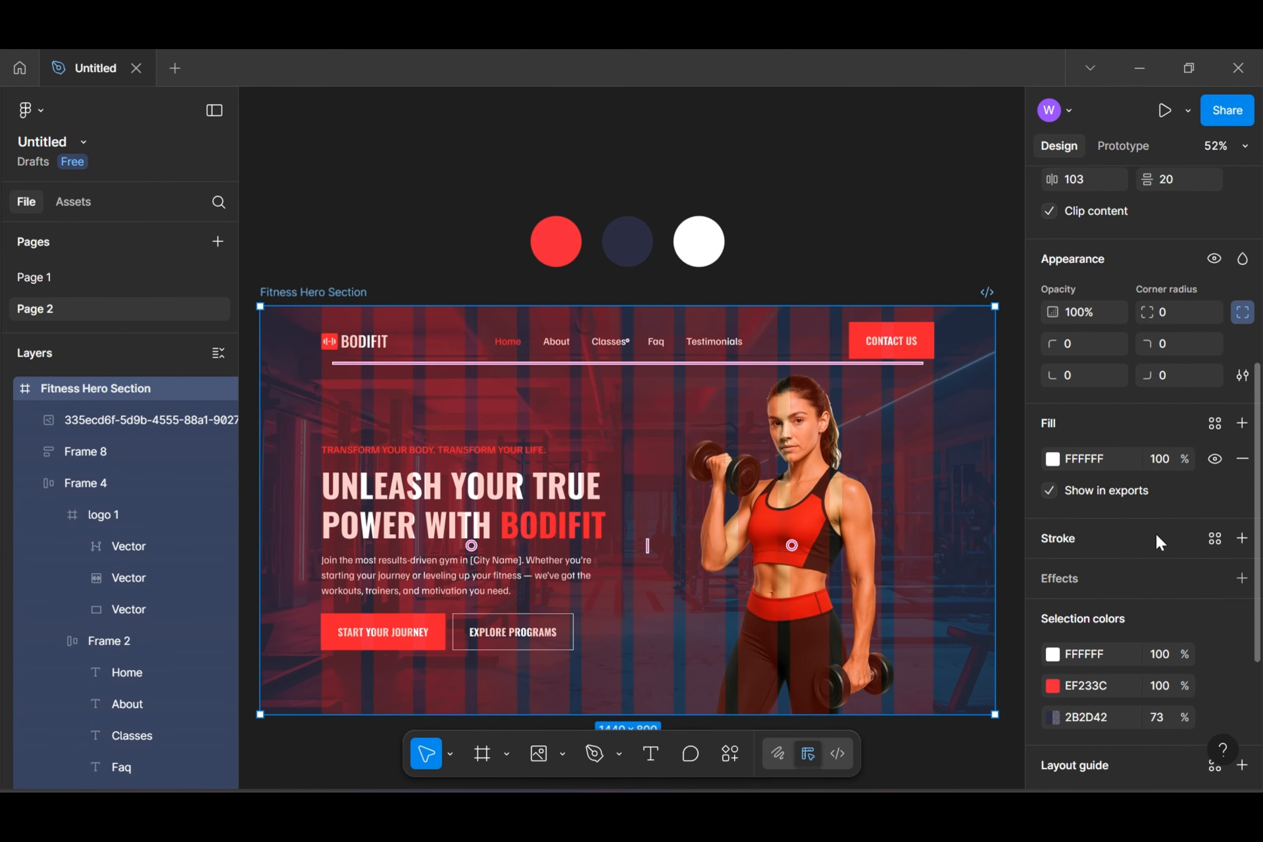
pyautogui.scroll(-3, 1157, 565)
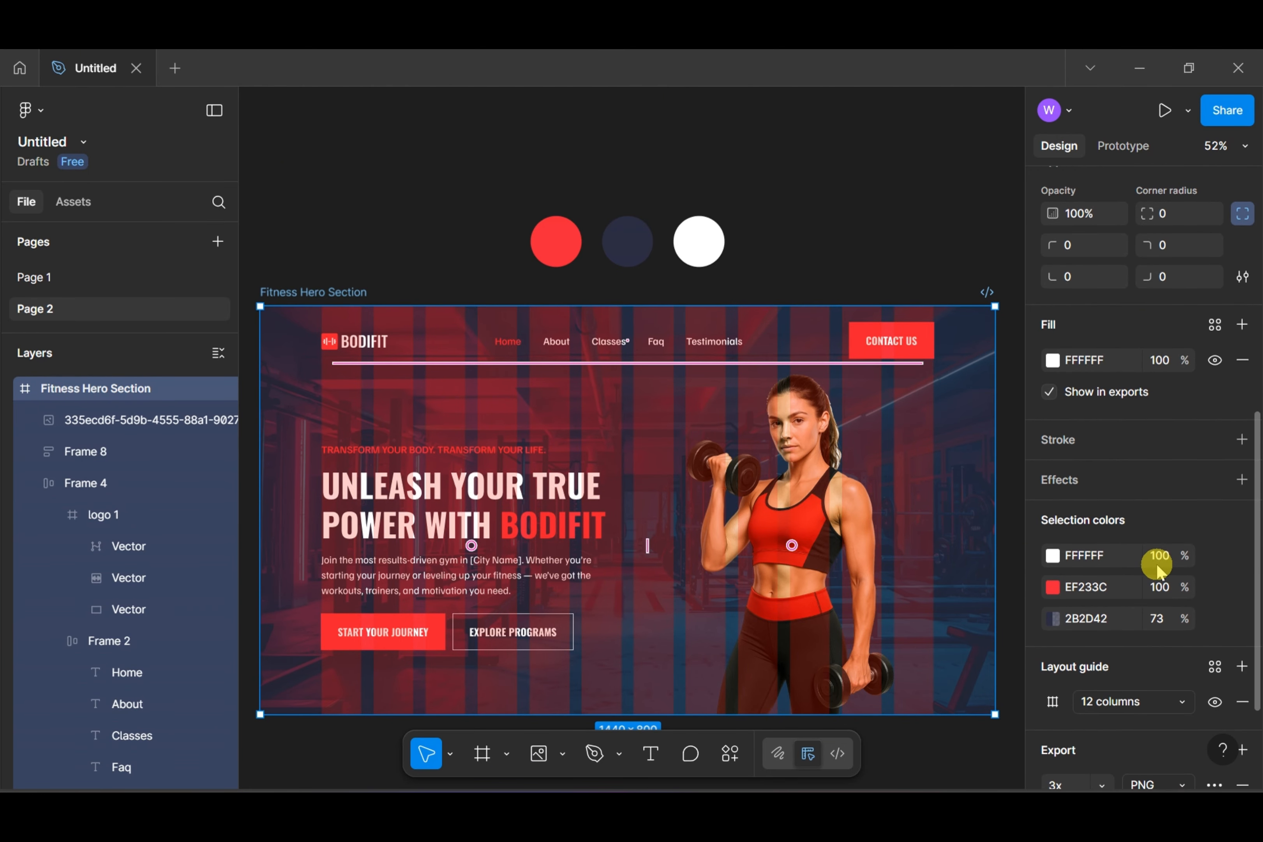
pyautogui.click(1243, 604)
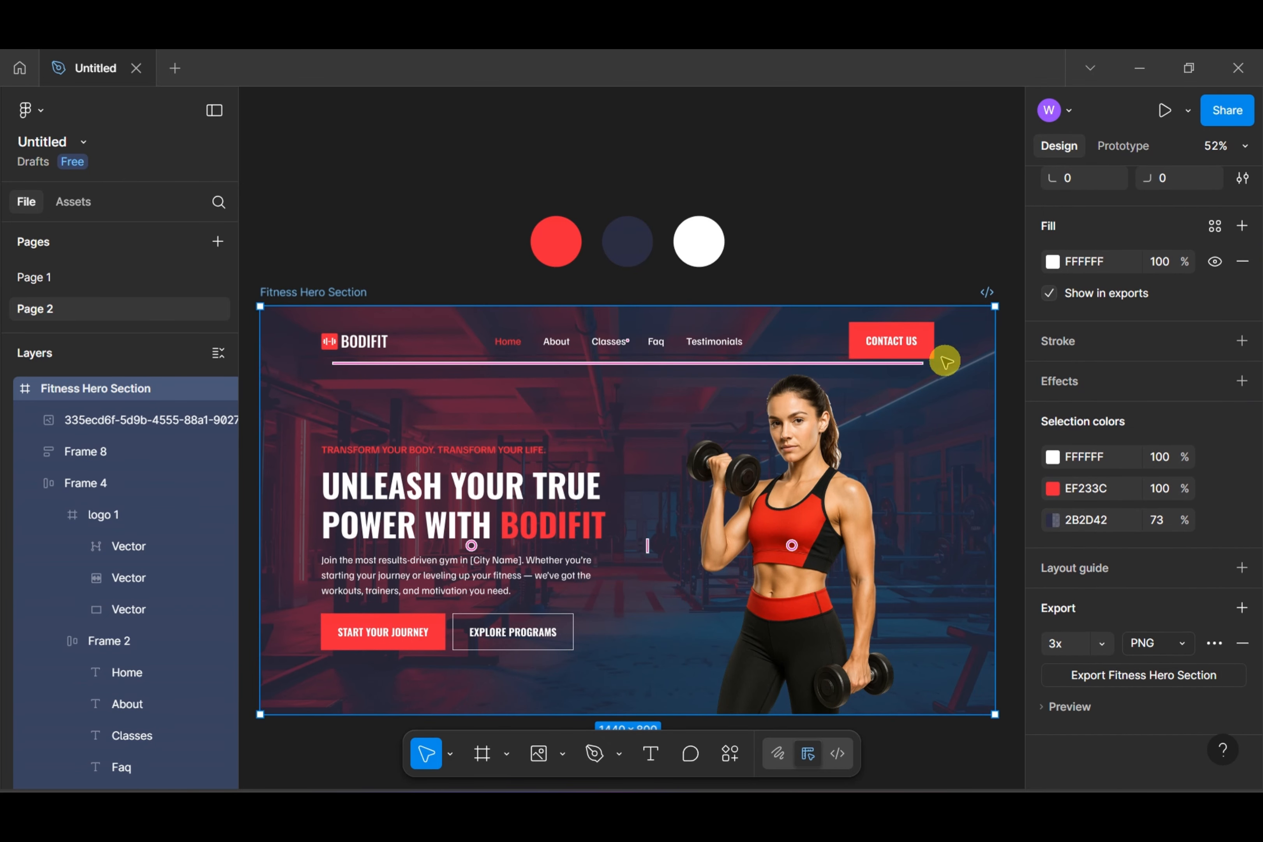
pyautogui.click(866, 243)
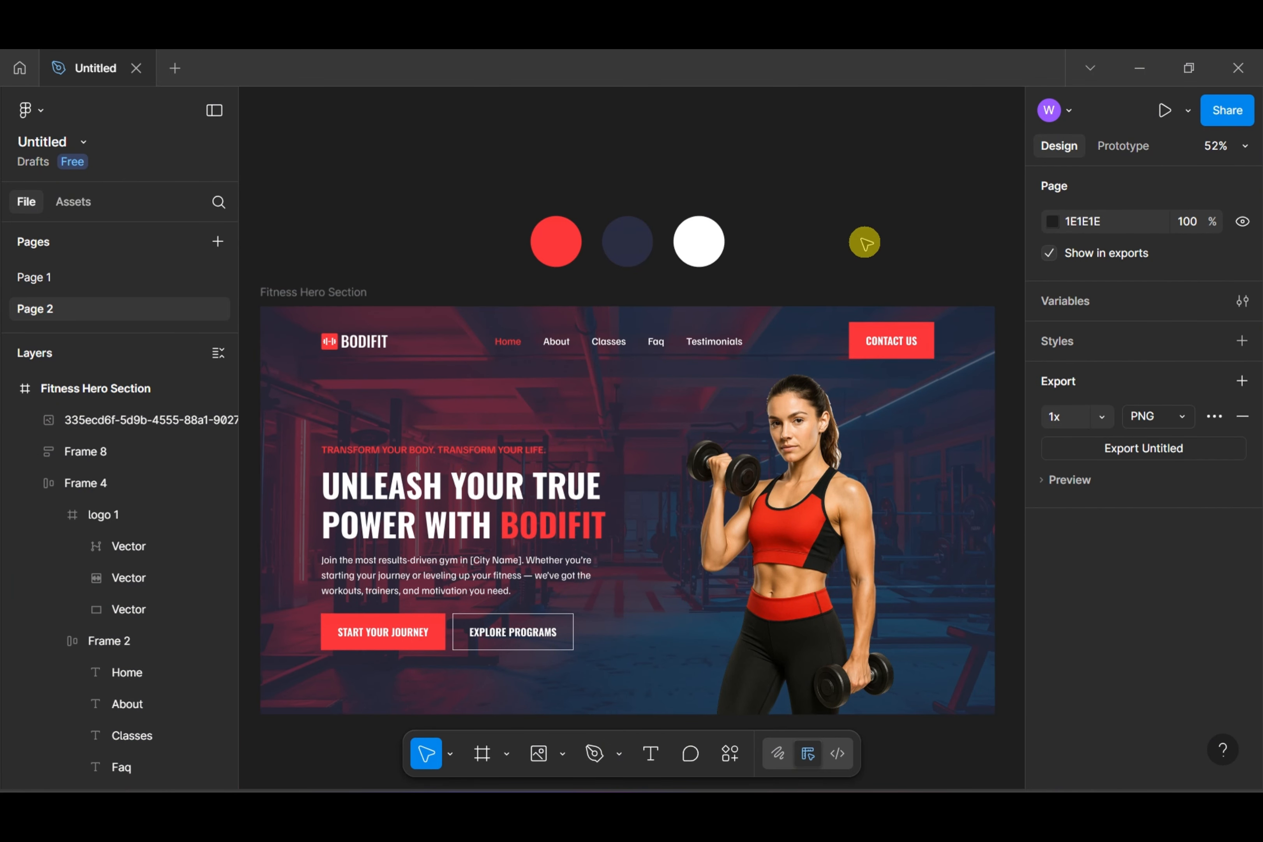